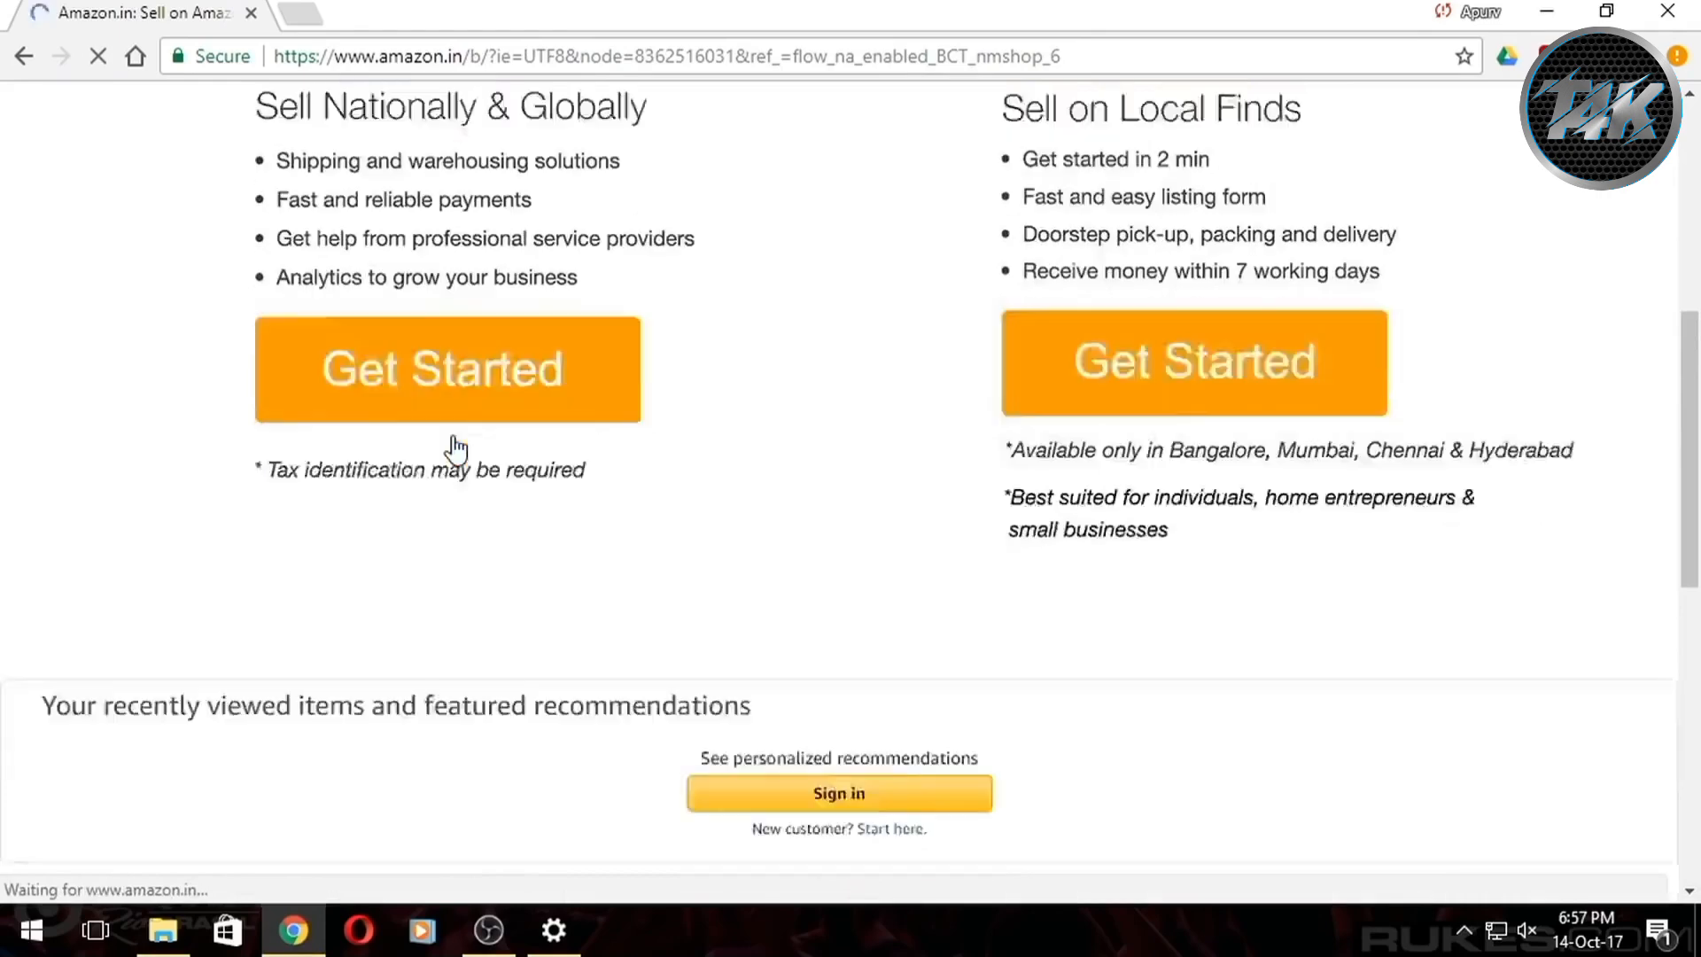
Step: Start selling nationally and globally, then use Register Now on the Benefits page to open the create-account form
{"action": "left_click", "coordinate": [436, 353]}
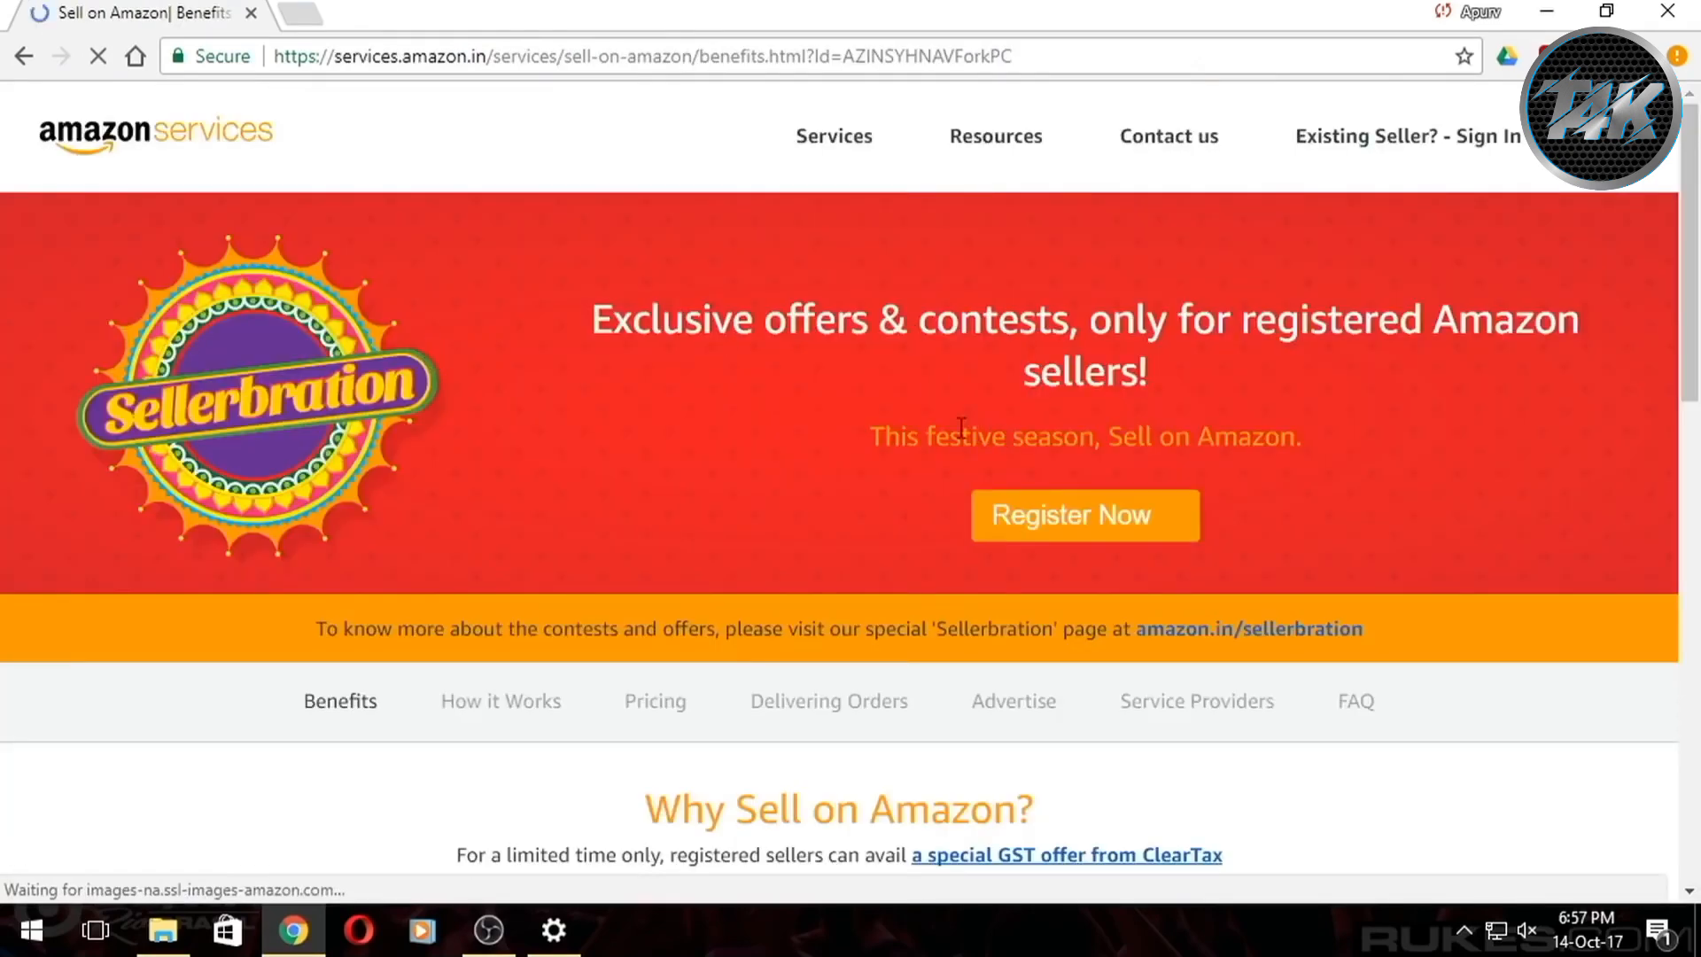
{"action": "scroll", "coordinate": [810, 454], "scroll_direction": "down", "scroll_amount": 1}
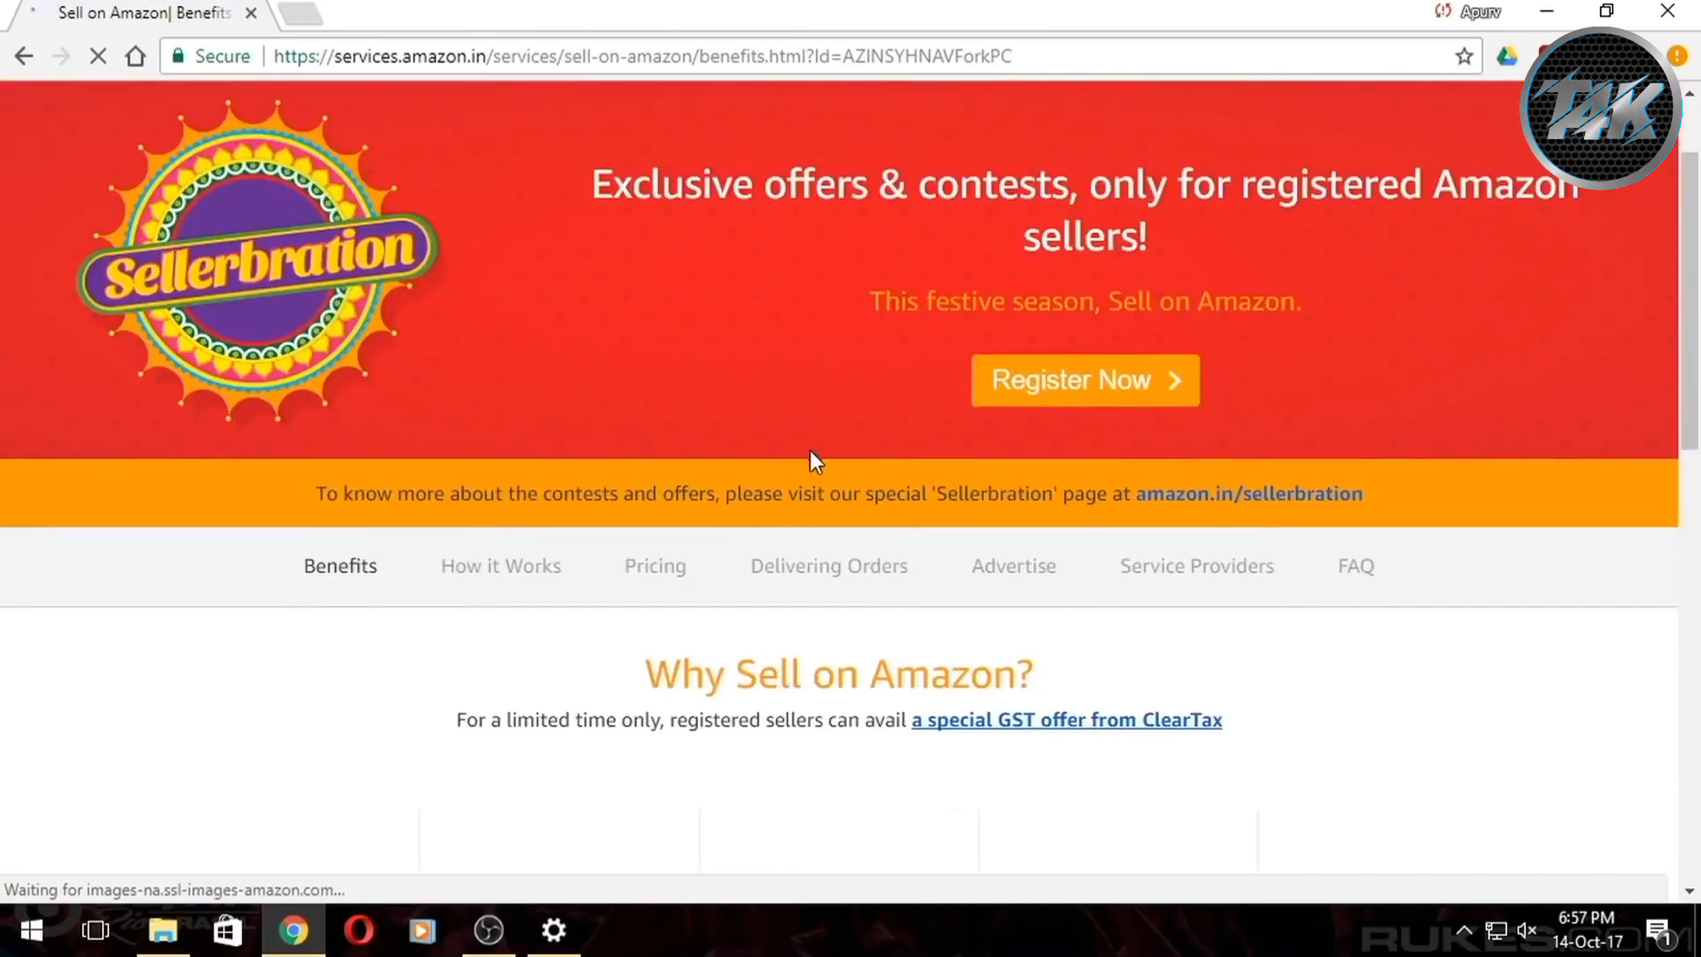
{"action": "scroll", "coordinate": [810, 450], "scroll_direction": "down", "scroll_amount": 1}
{"action": "scroll", "coordinate": [810, 450], "scroll_direction": "down", "scroll_amount": 1}
{"action": "scroll", "coordinate": [809, 450], "scroll_direction": "down", "scroll_amount": 1}
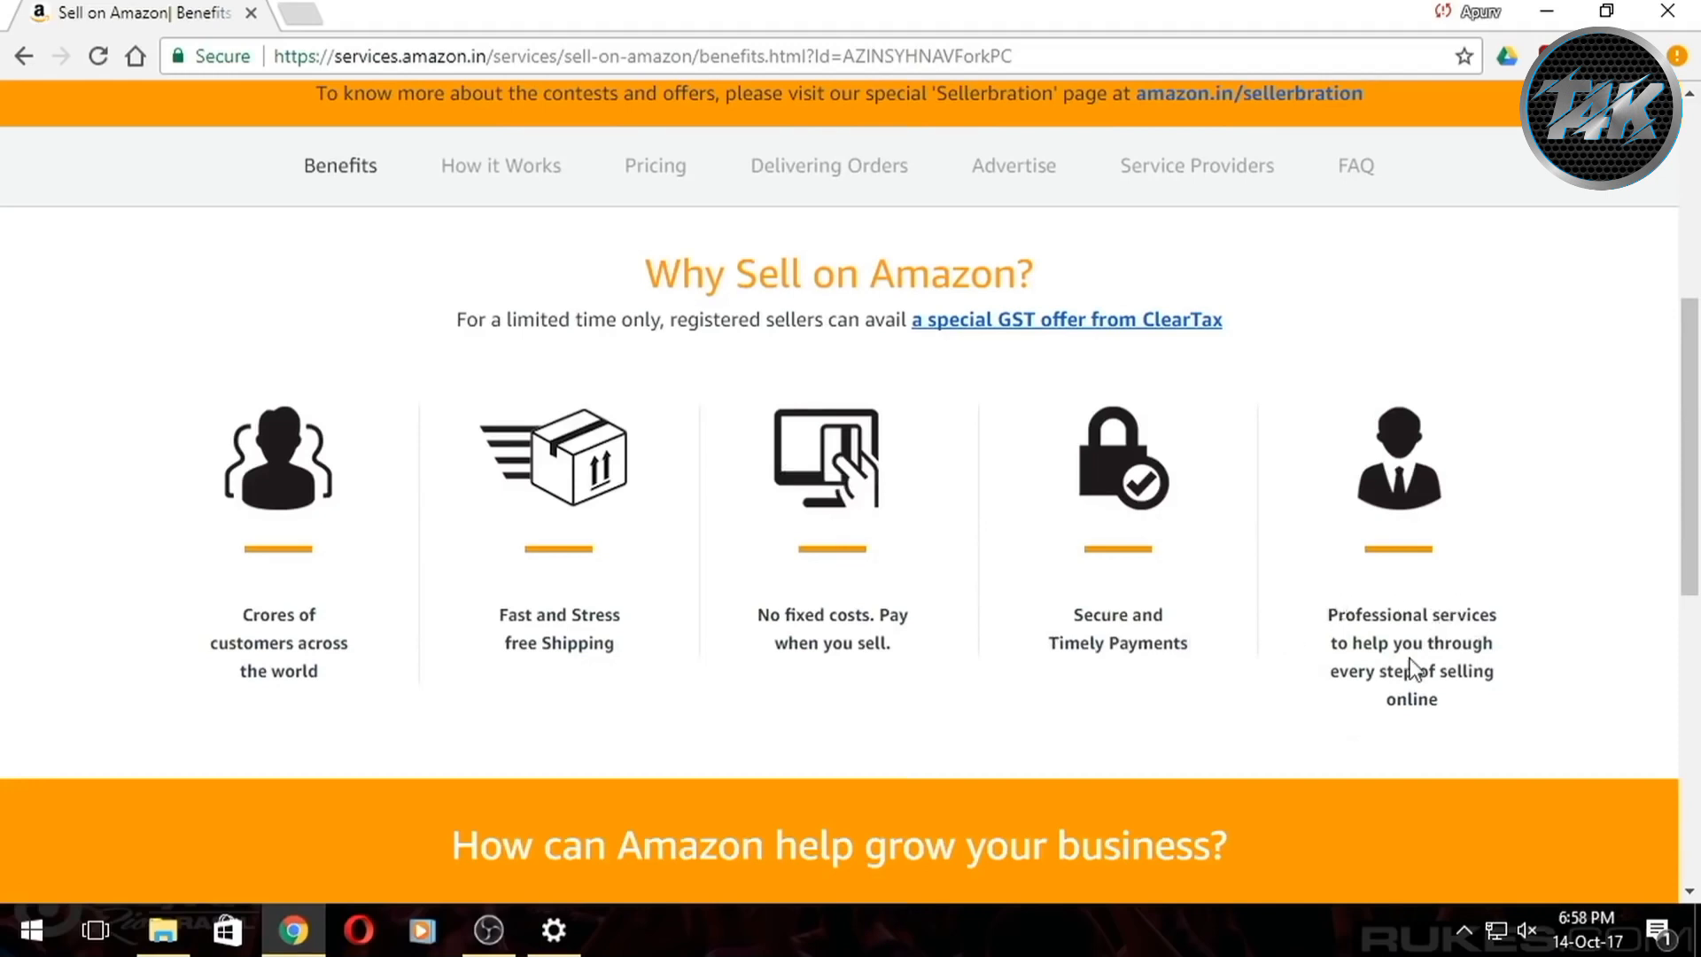
{"action": "scroll", "coordinate": [1340, 514], "scroll_direction": "down", "scroll_amount": 2}
{"action": "scroll", "coordinate": [1336, 507], "scroll_direction": "down", "scroll_amount": 3}
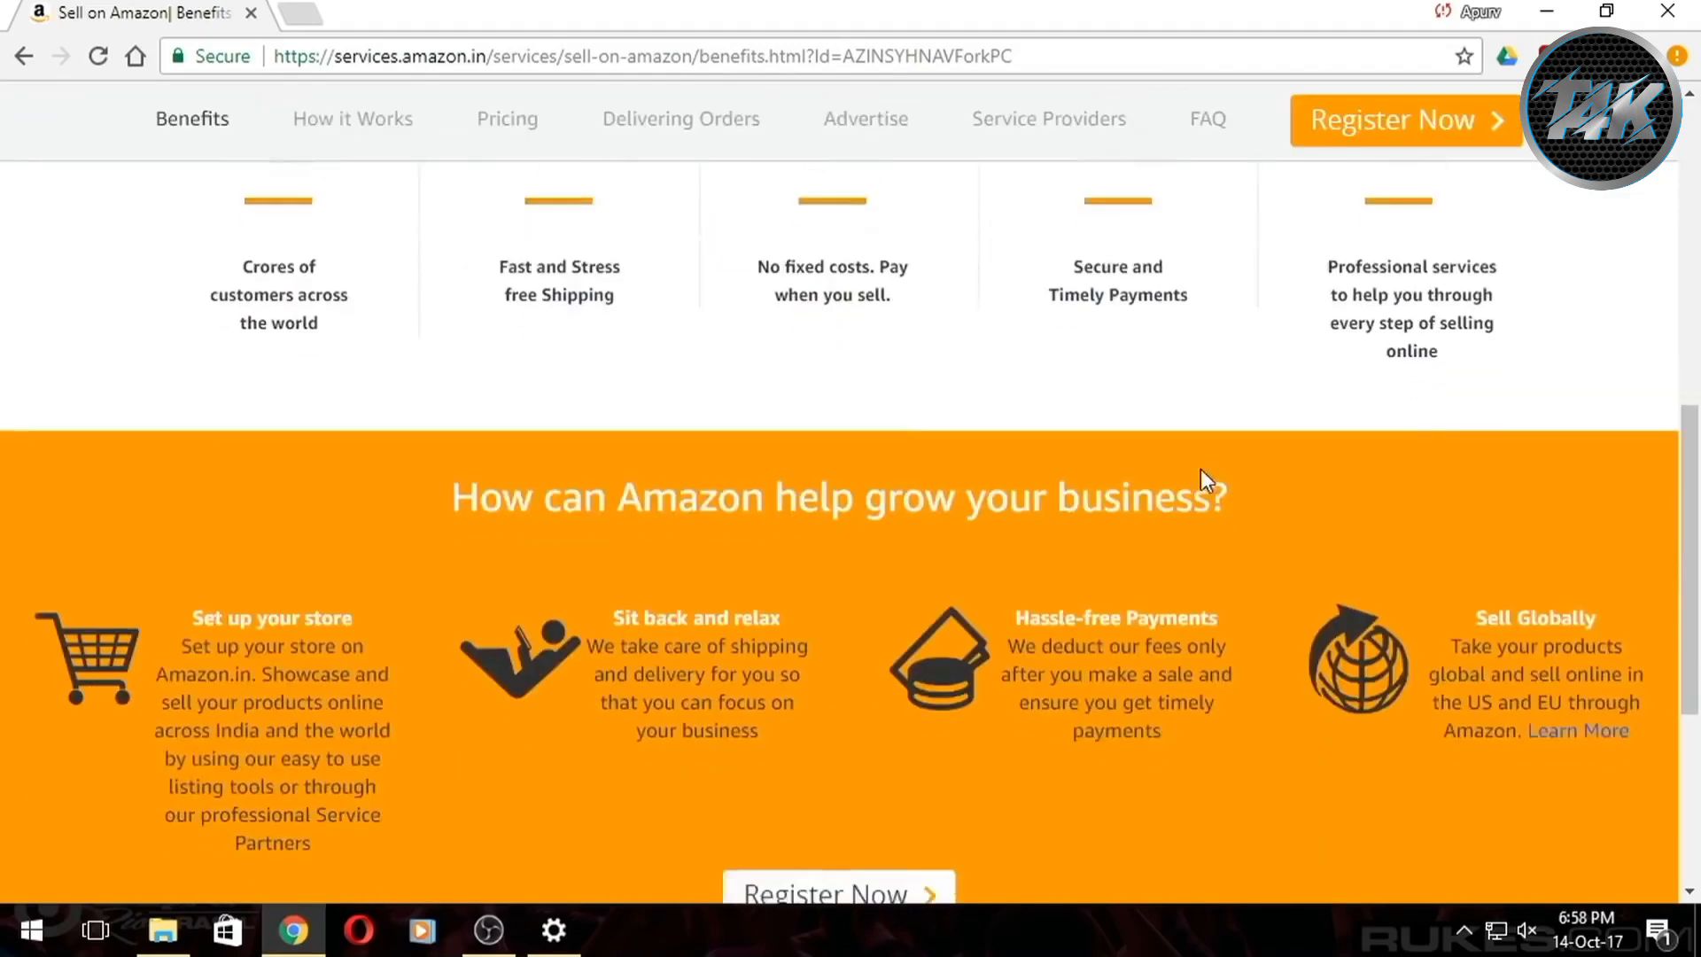
{"action": "left_click", "coordinate": [822, 764]}
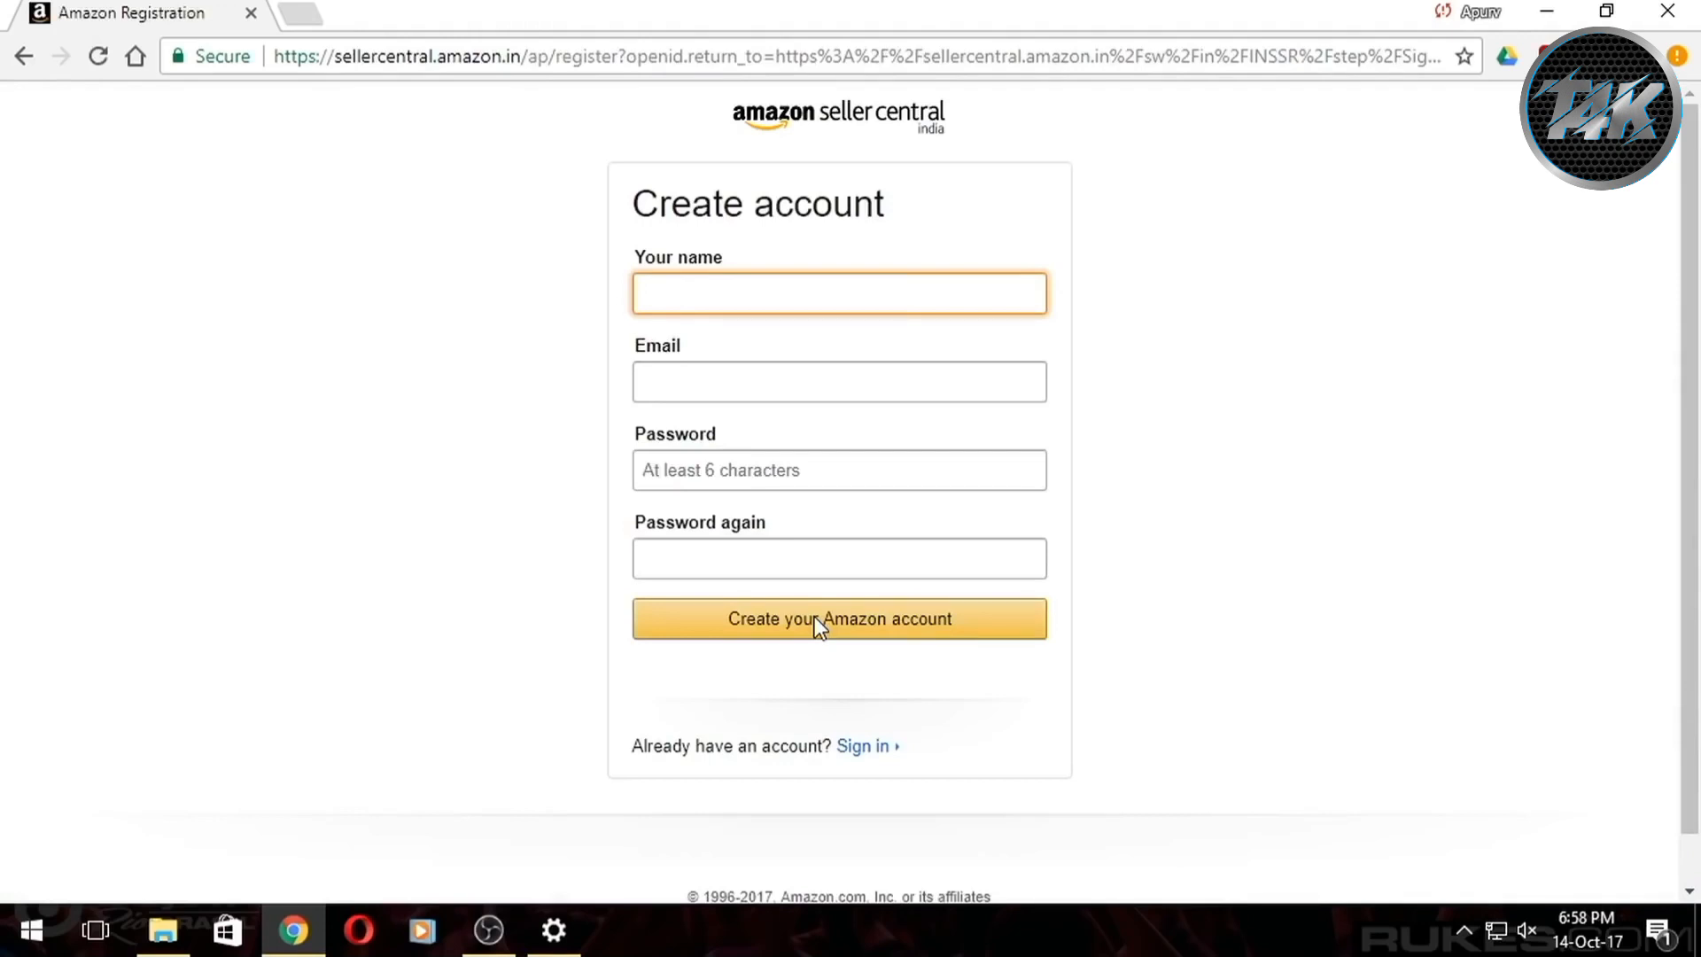
Step: Create the Amazon seller account named Test Store with the account e-mail and password
{"action": "type", "text": "Test Store"}
{"action": "key", "text": "Tab"}
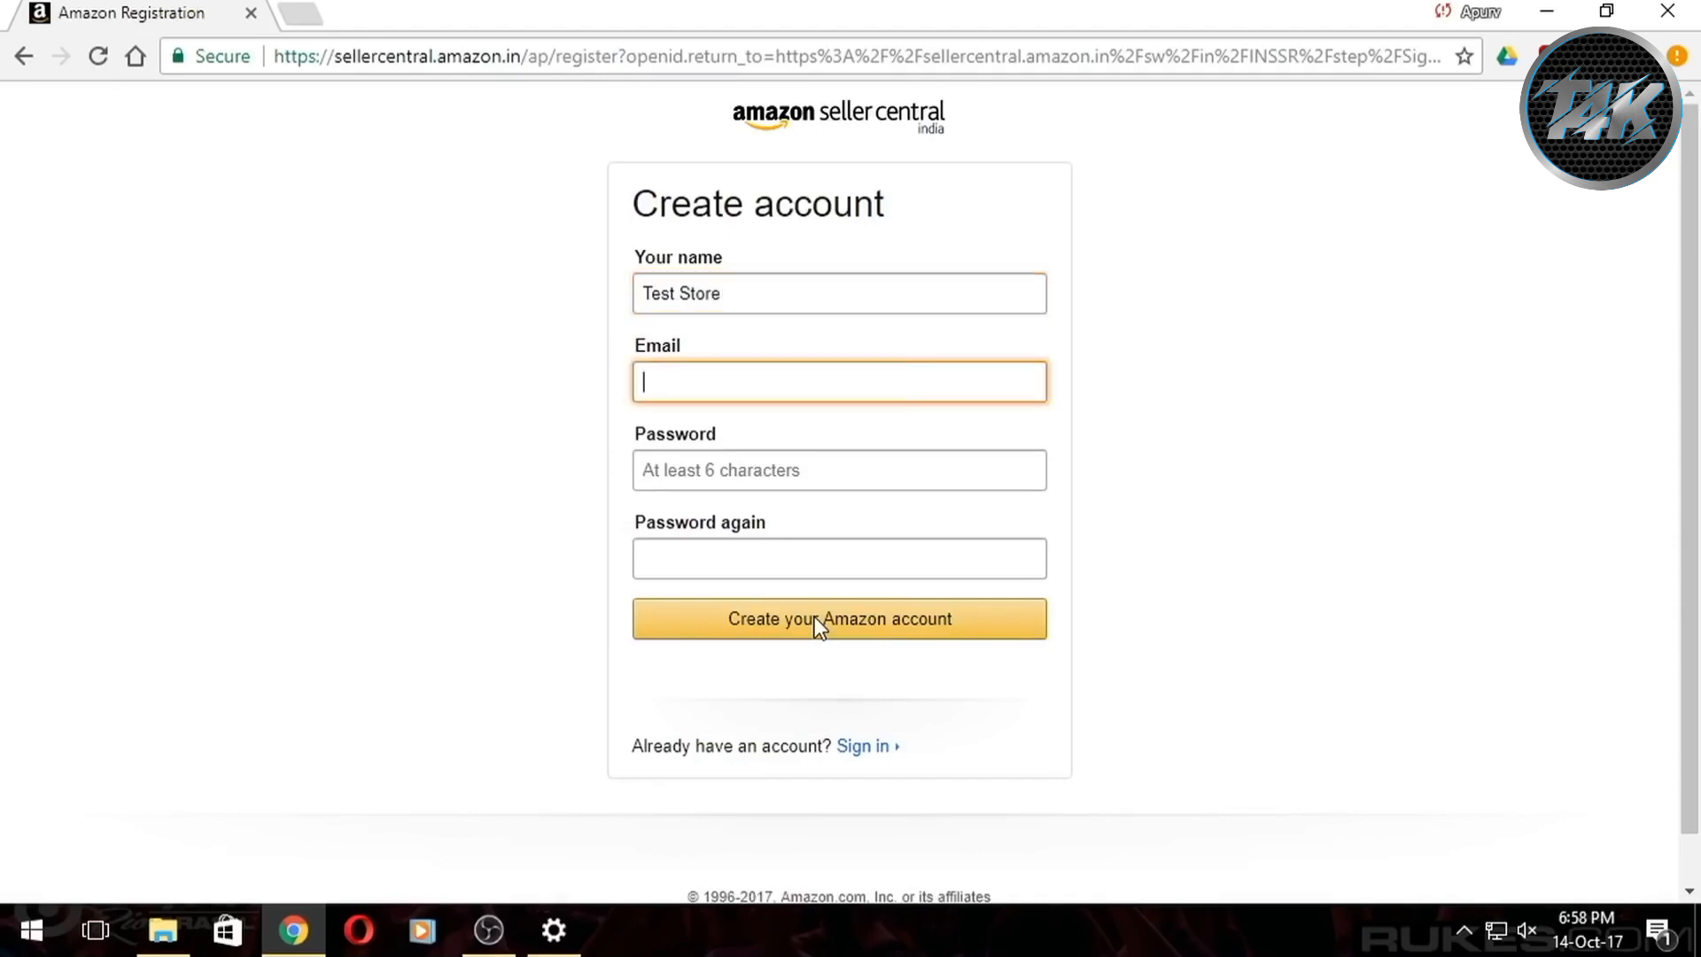
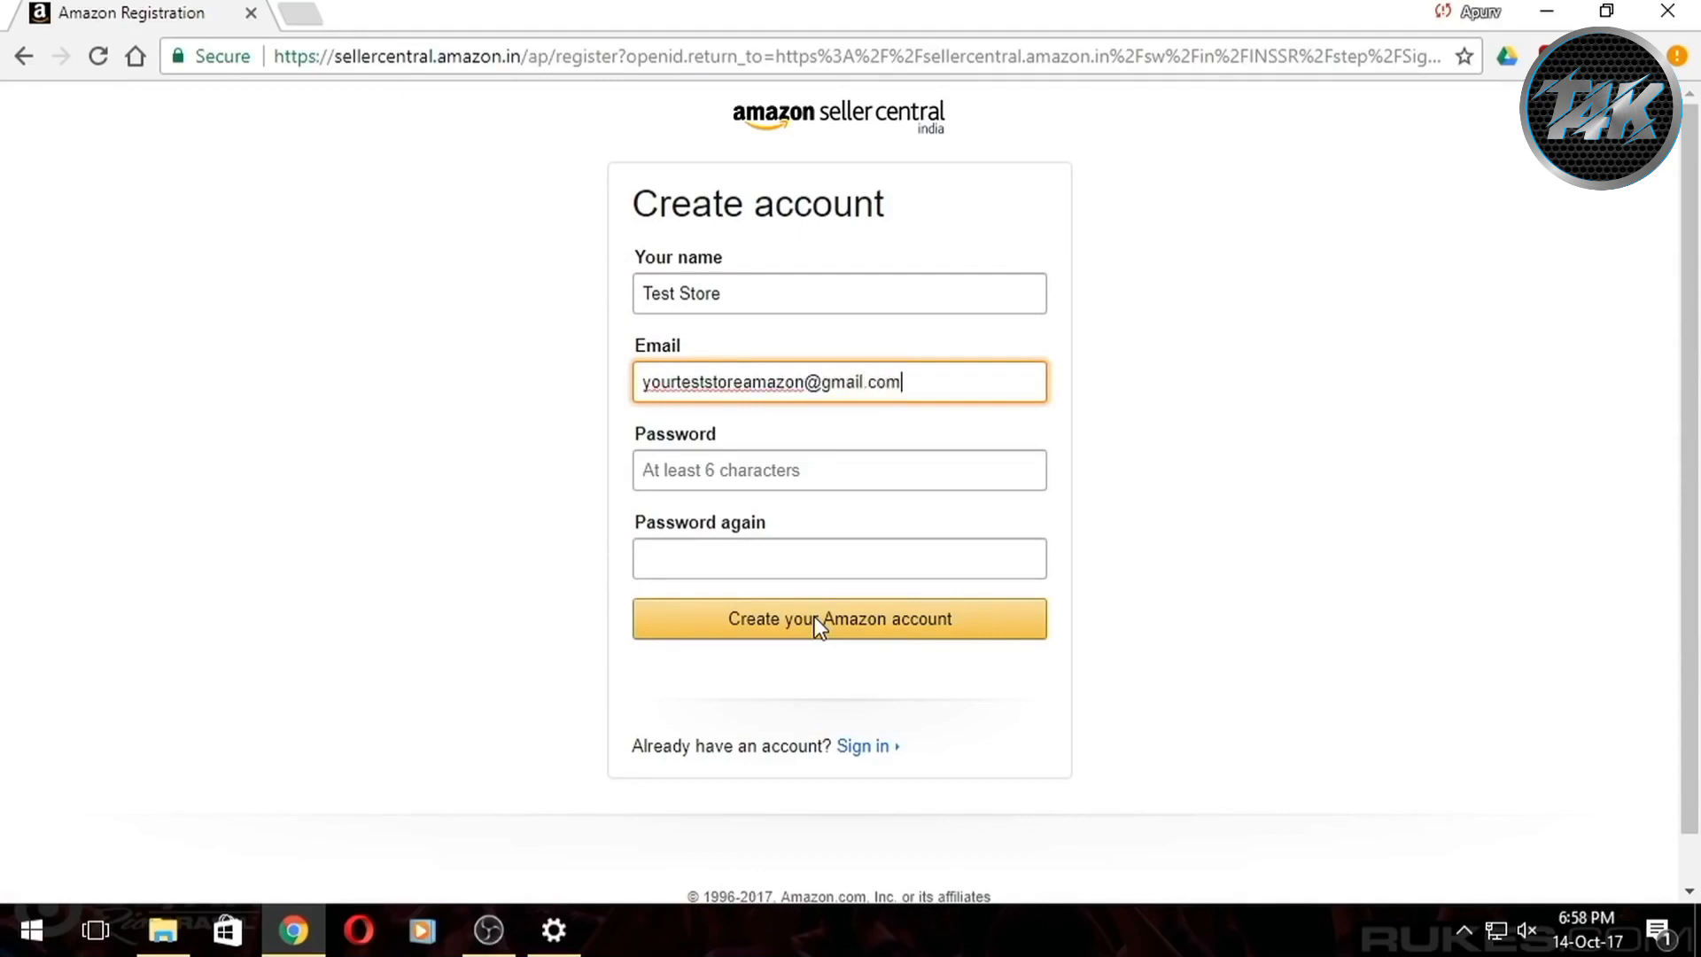
{"action": "key", "text": "Tab"}
{"action": "type", "text": "•••••••••"}
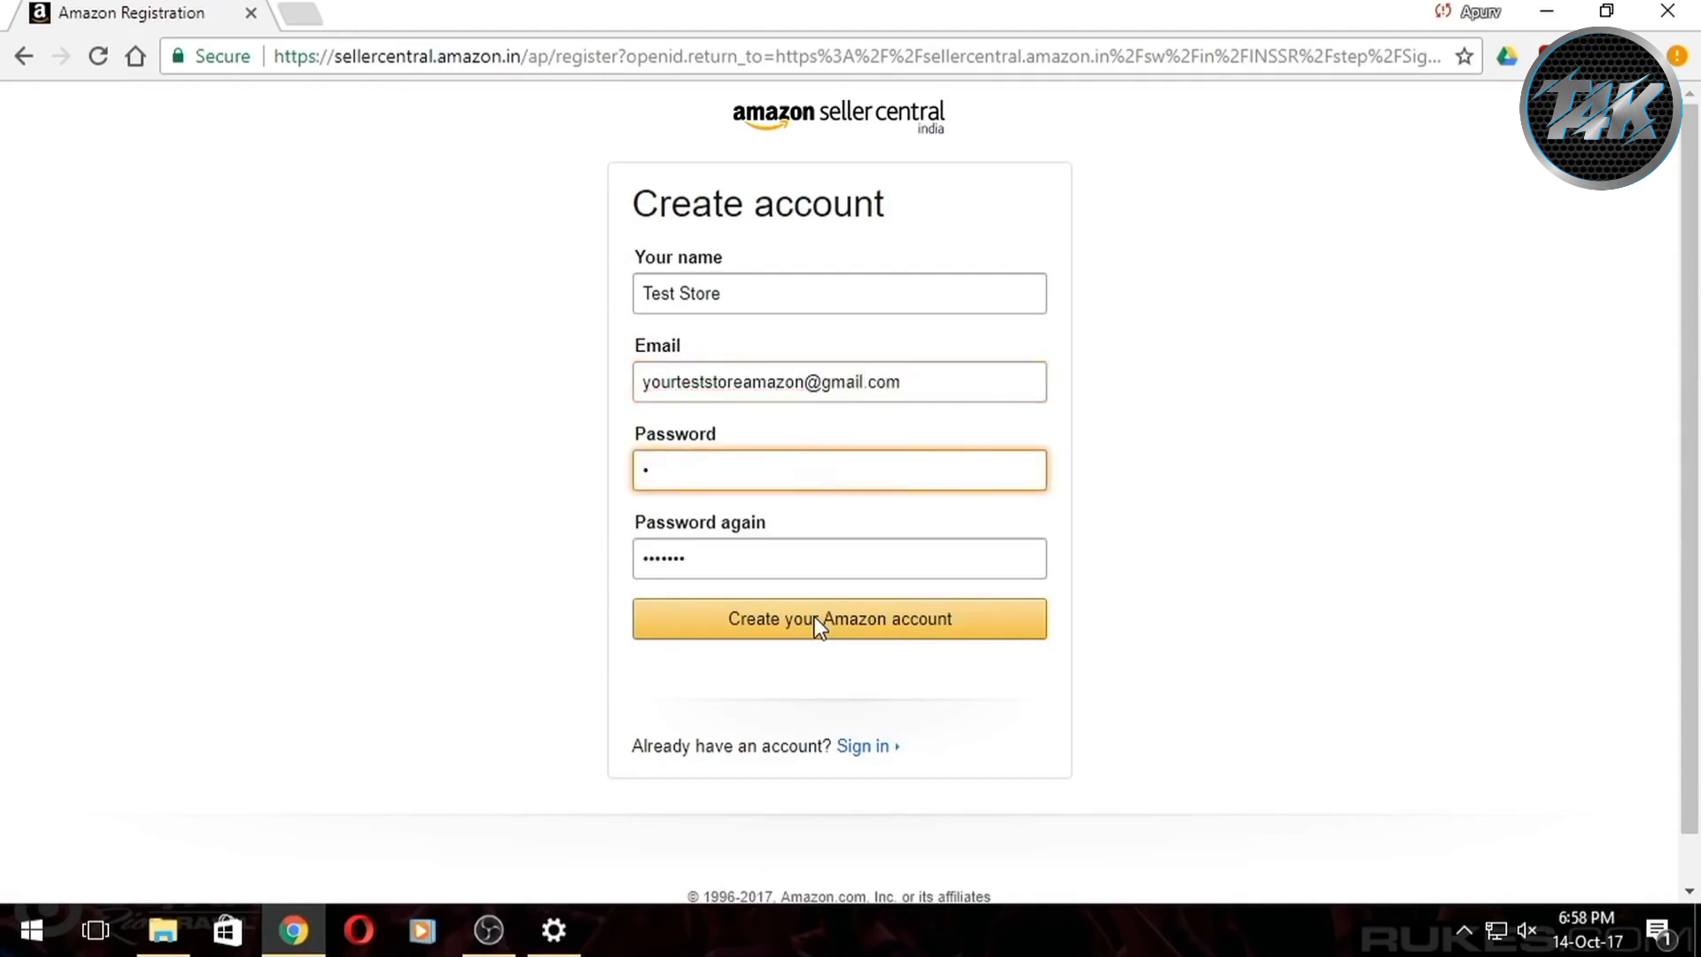
{"action": "type", "text": "•"}
{"action": "key", "text": "Tab"}
{"action": "type", "text": "••••••••••"}
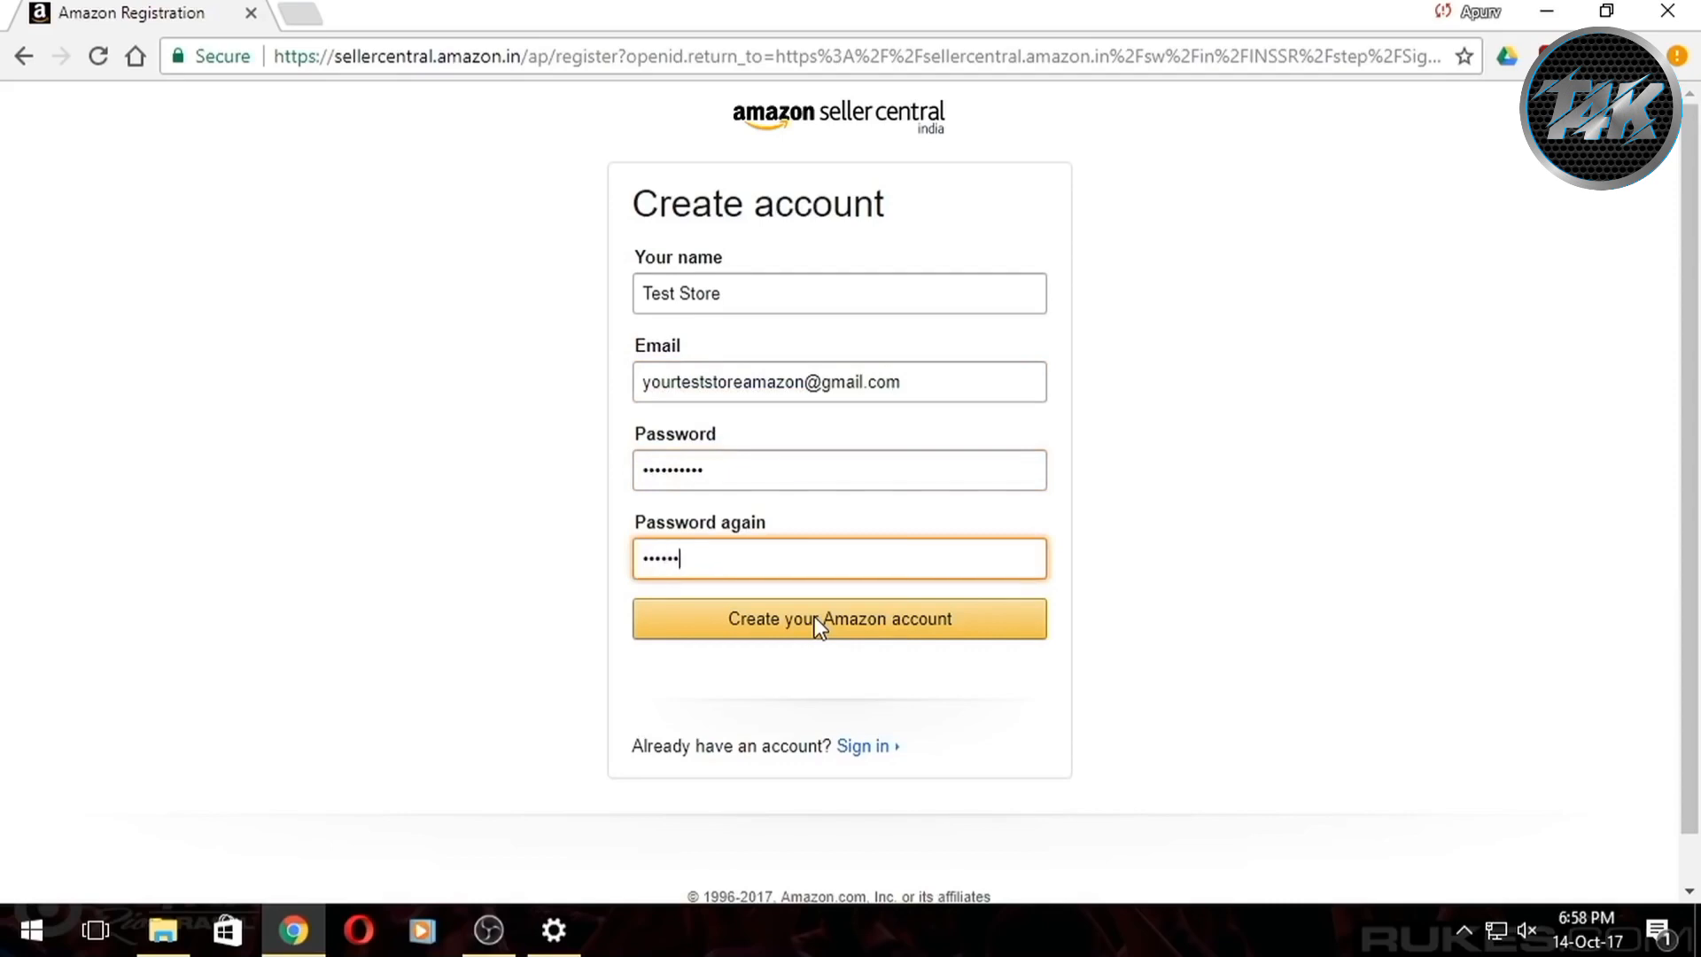
{"action": "left_click", "coordinate": [815, 616]}
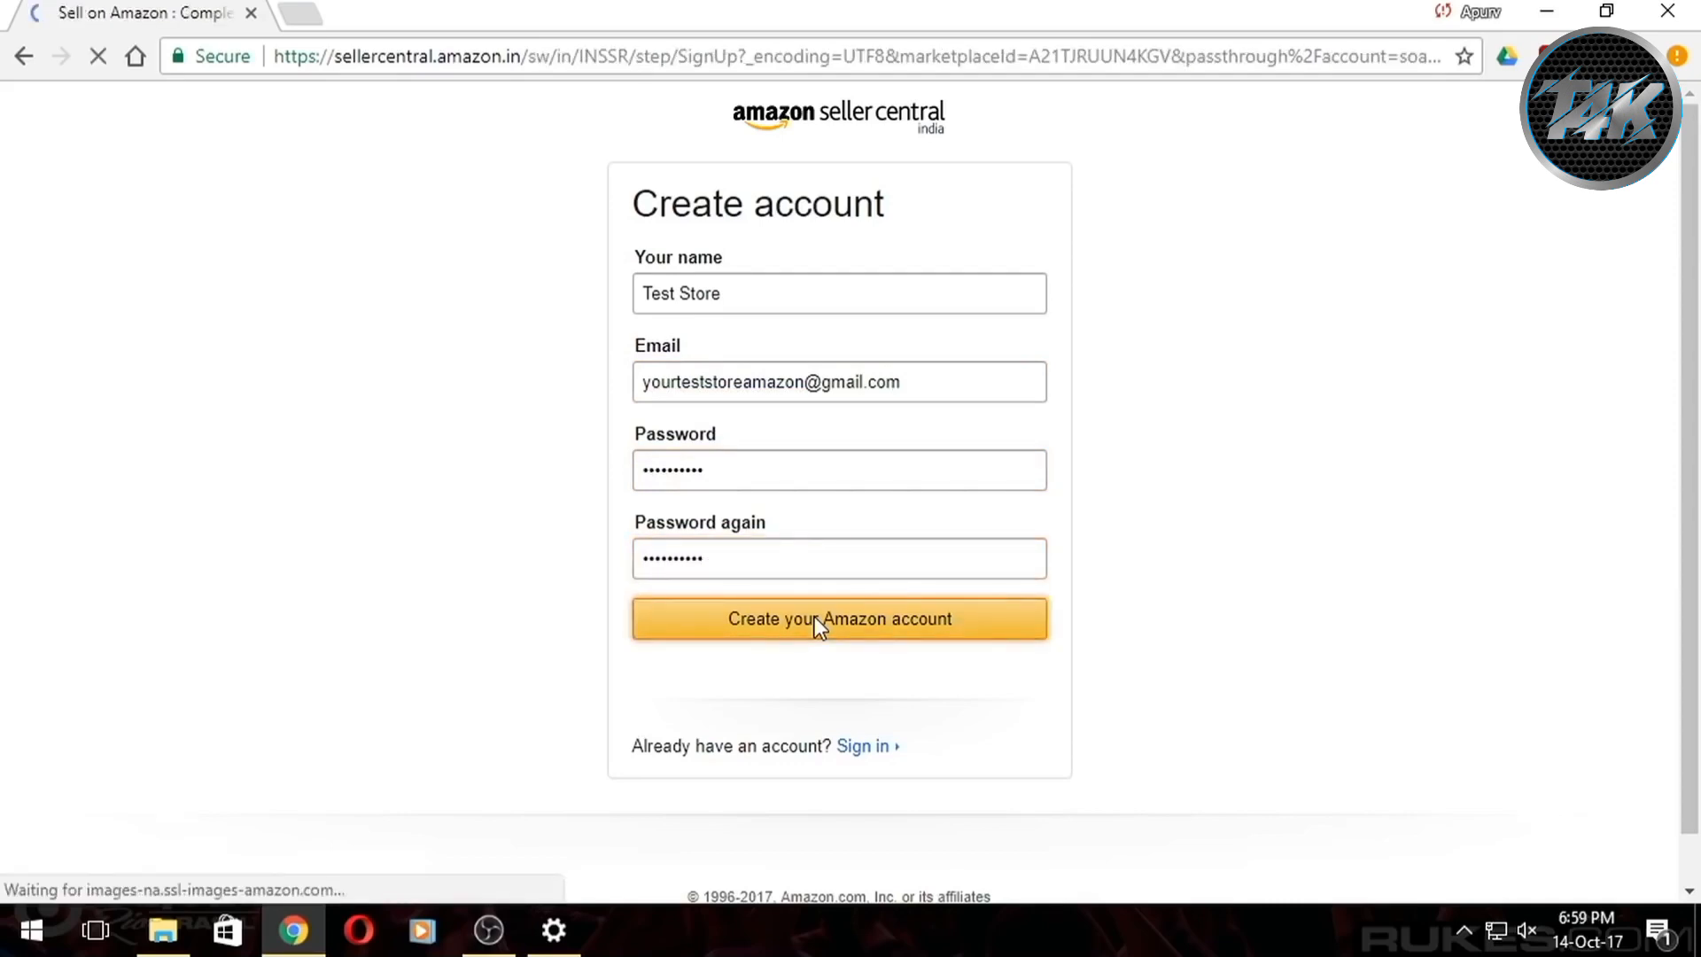
Step: Enter legal name 'Your Business Name', accept the Seller Agreement, and continue
{"action": "left_click", "coordinate": [303, 491]}
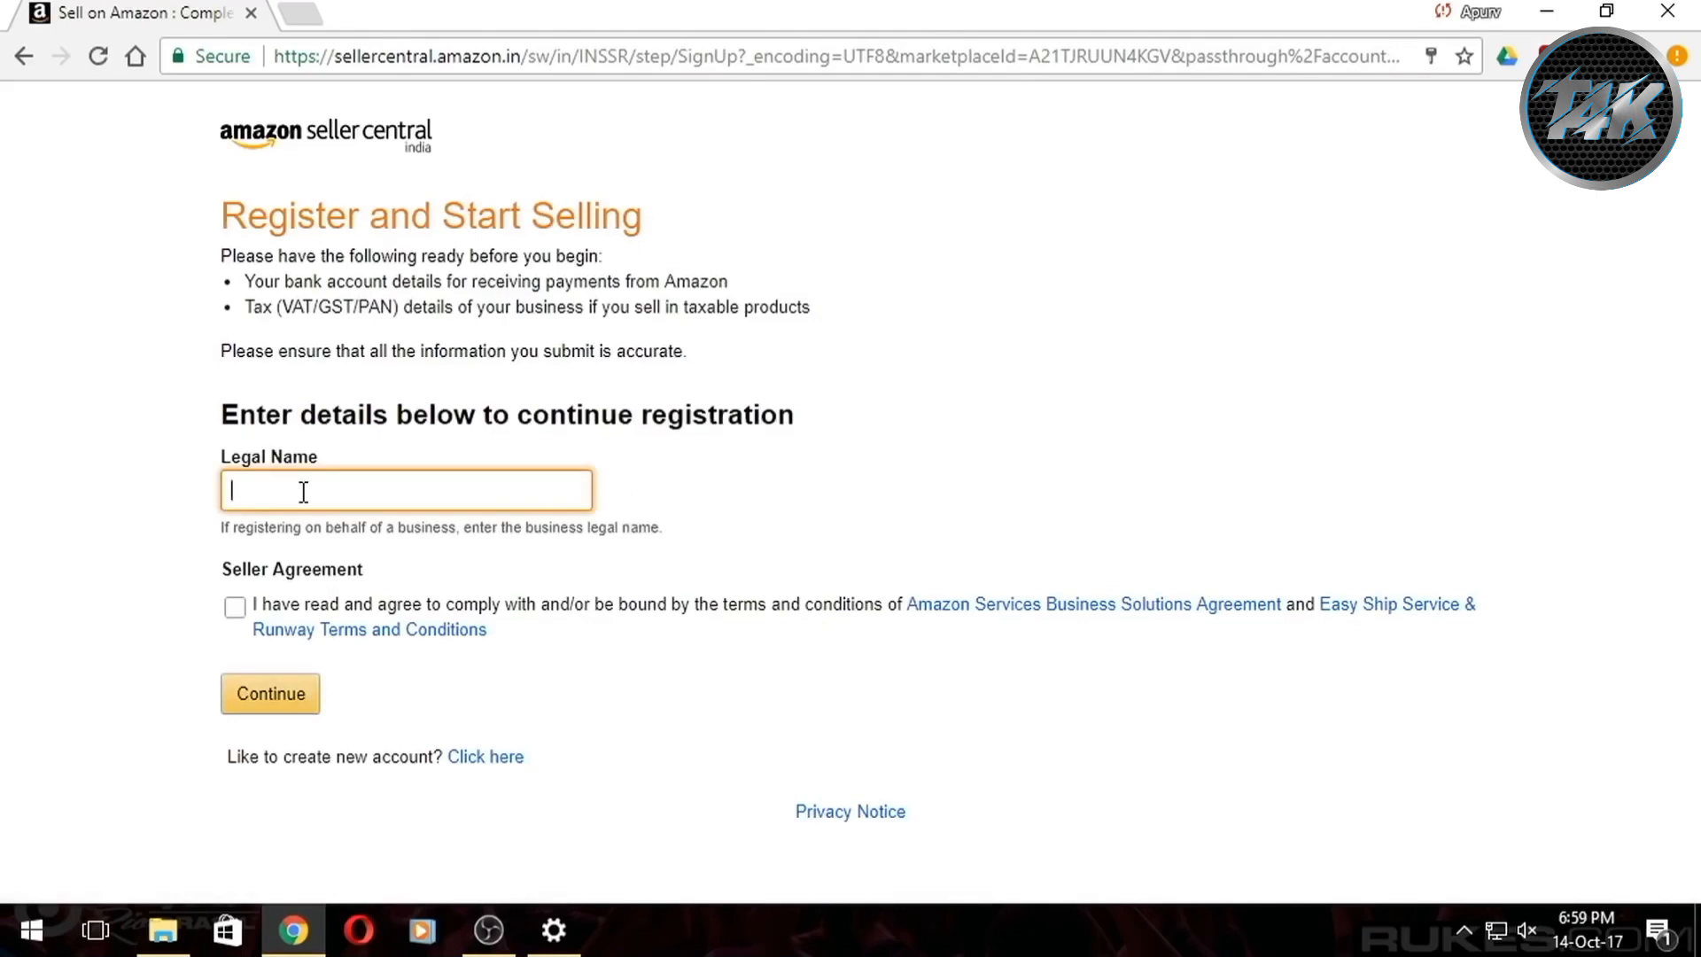
{"action": "type", "text": "Your Business Name"}
{"action": "left_click", "coordinate": [235, 608]}
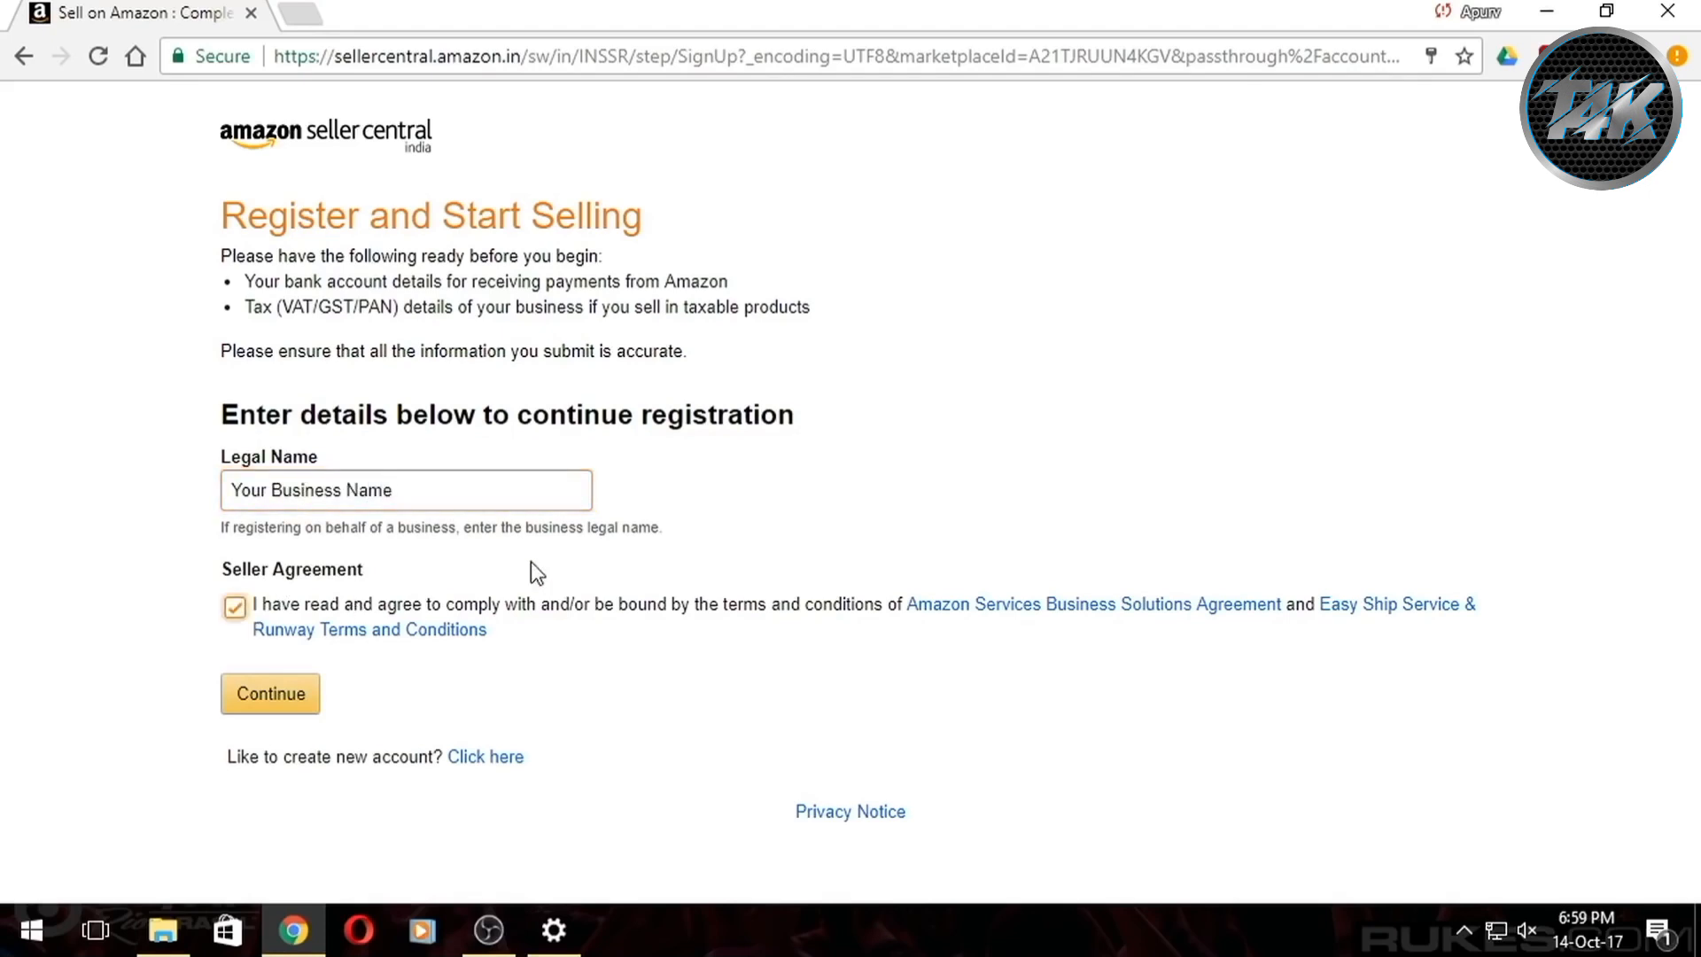
{"action": "left_click", "coordinate": [272, 689]}
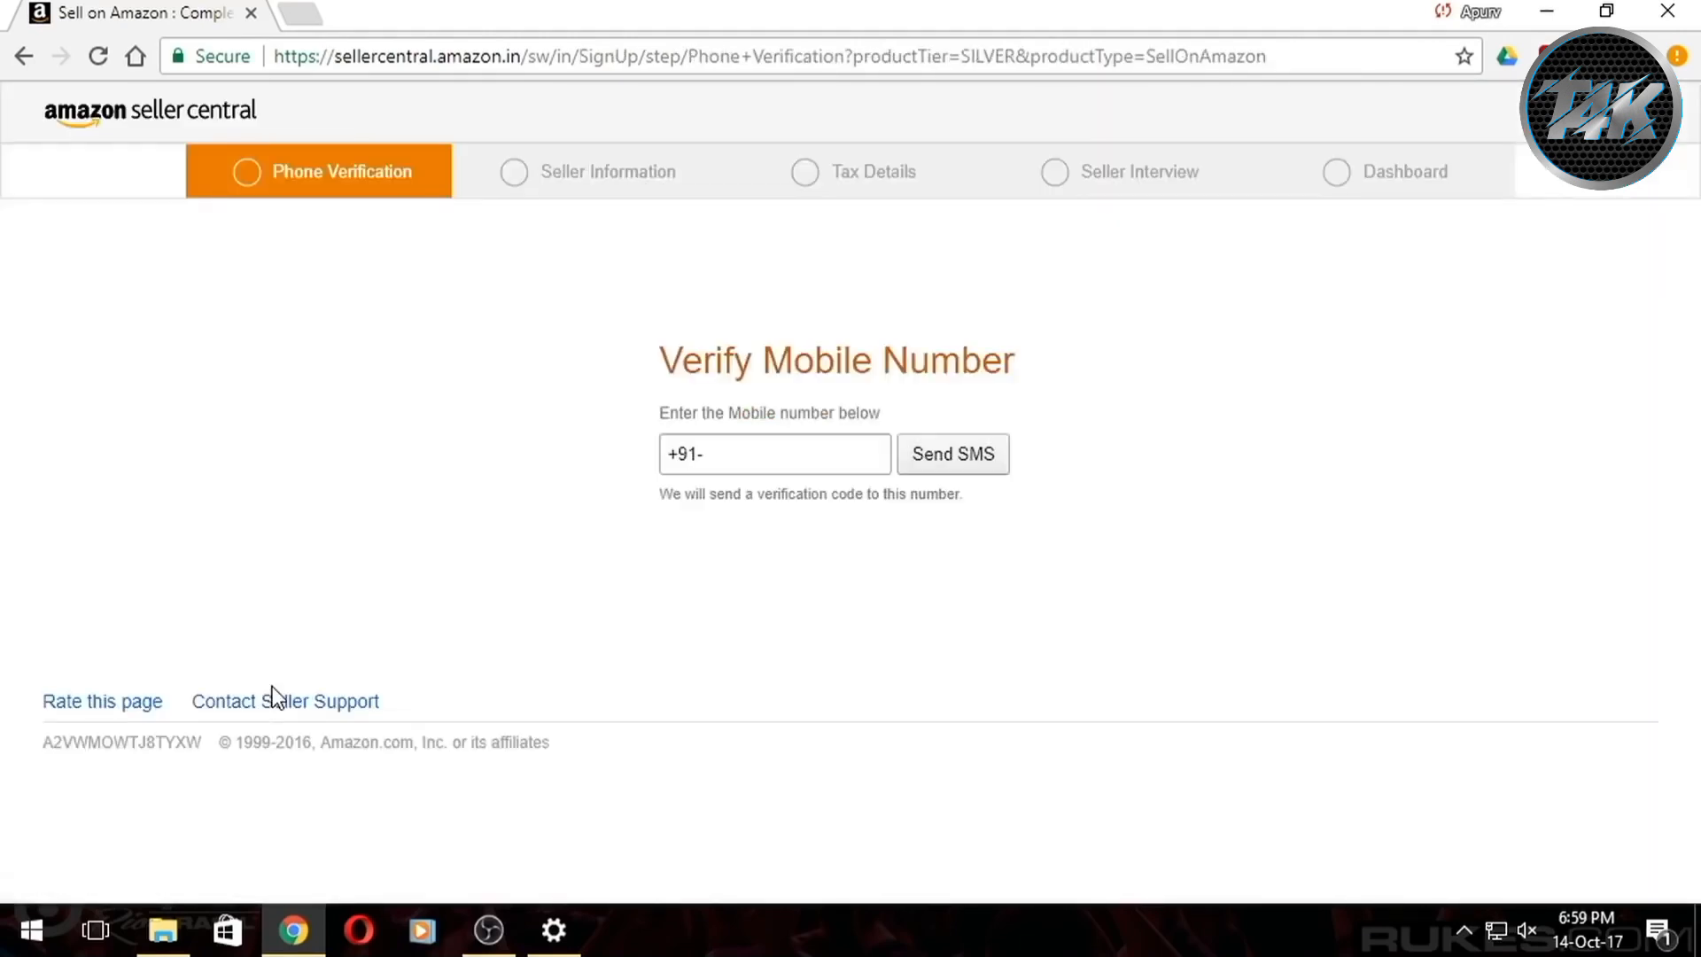
Step: Enter the mobile number, send the SMS, and verify with the received code
{"action": "left_click", "coordinate": [806, 449]}
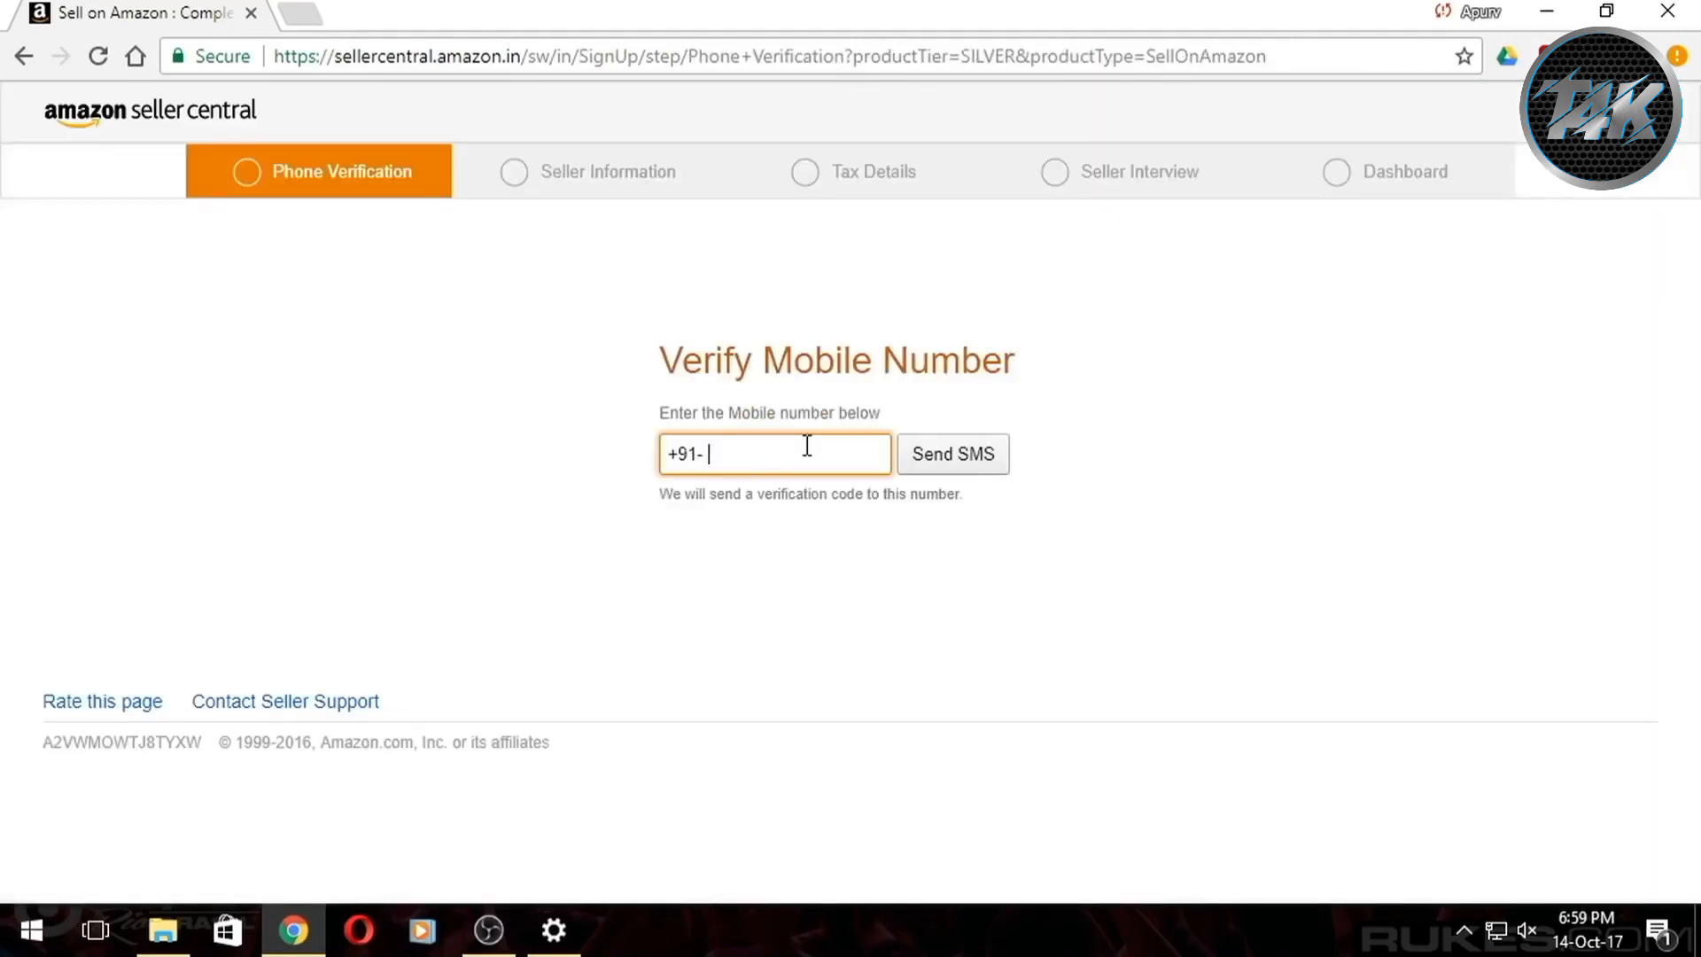
{"action": "left_click", "coordinate": [953, 454]}
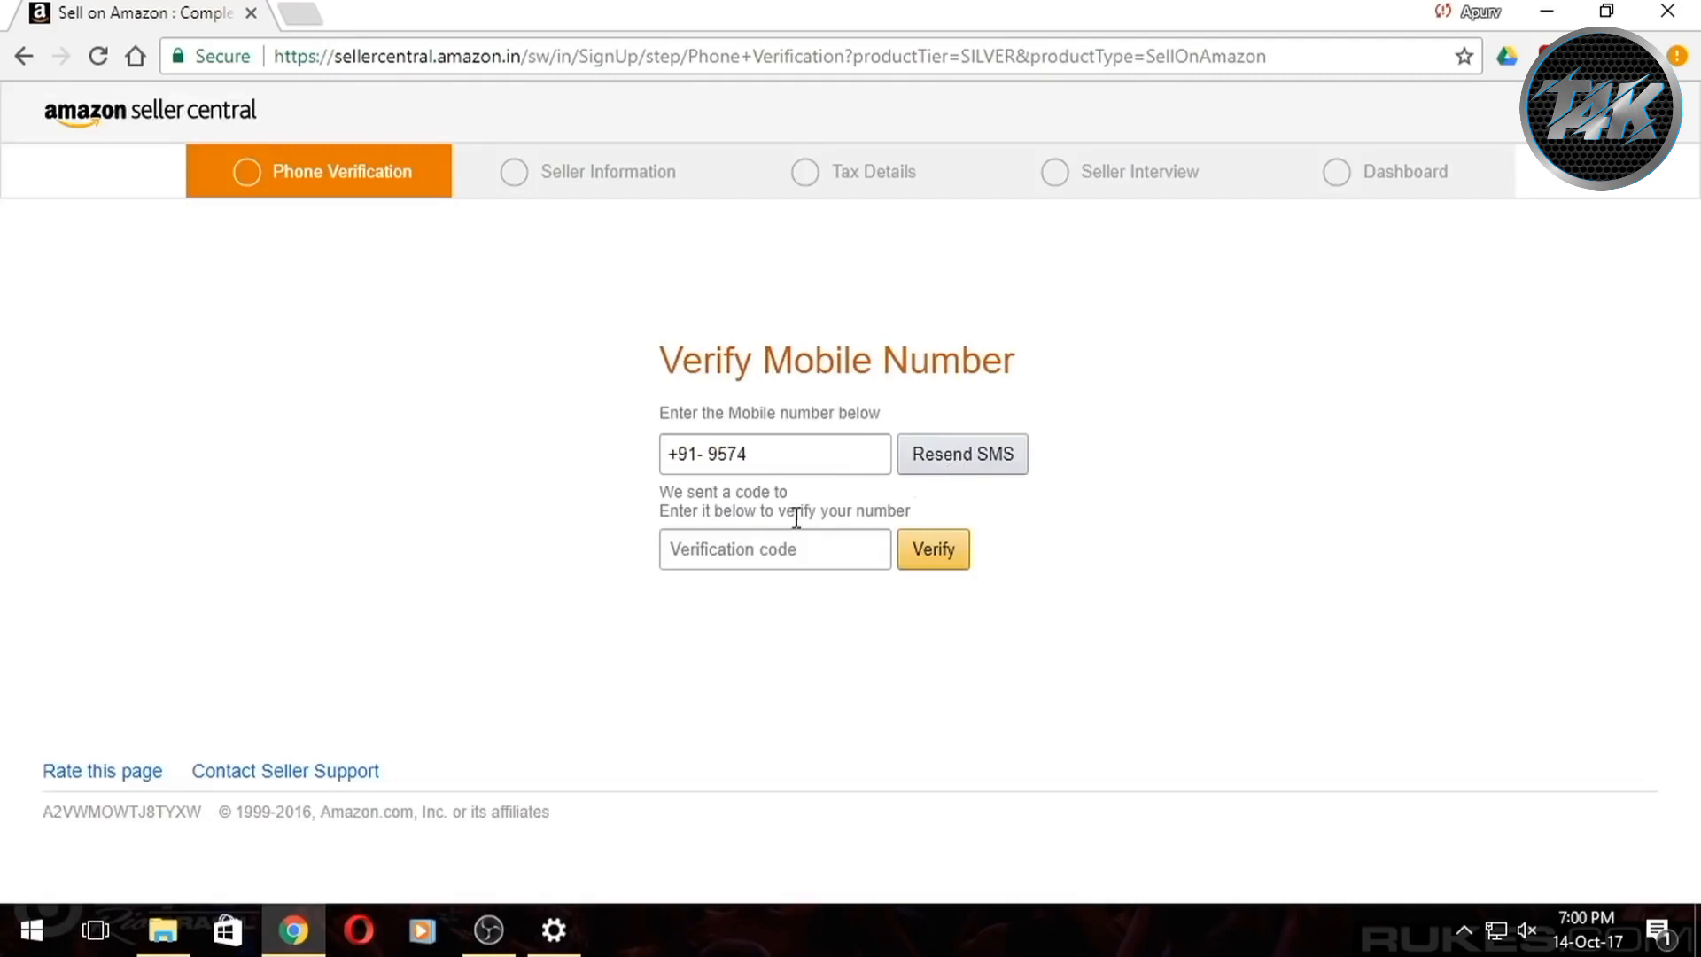
{"action": "left_click", "coordinate": [801, 551]}
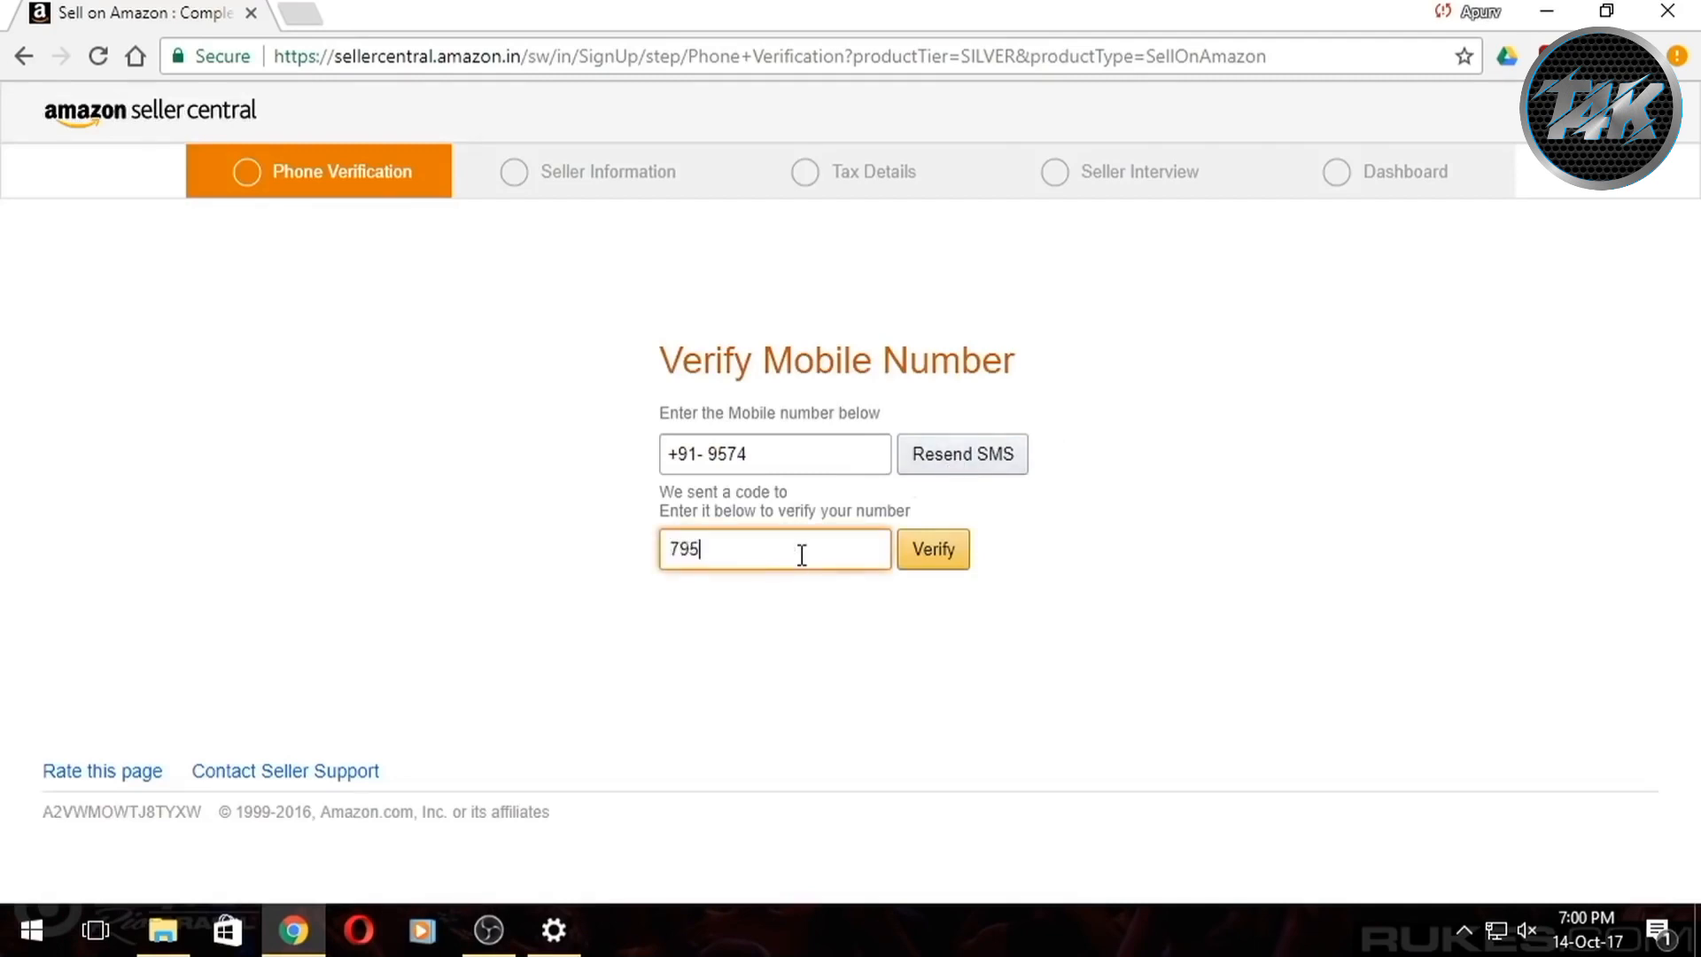
{"action": "left_click", "coordinate": [945, 549]}
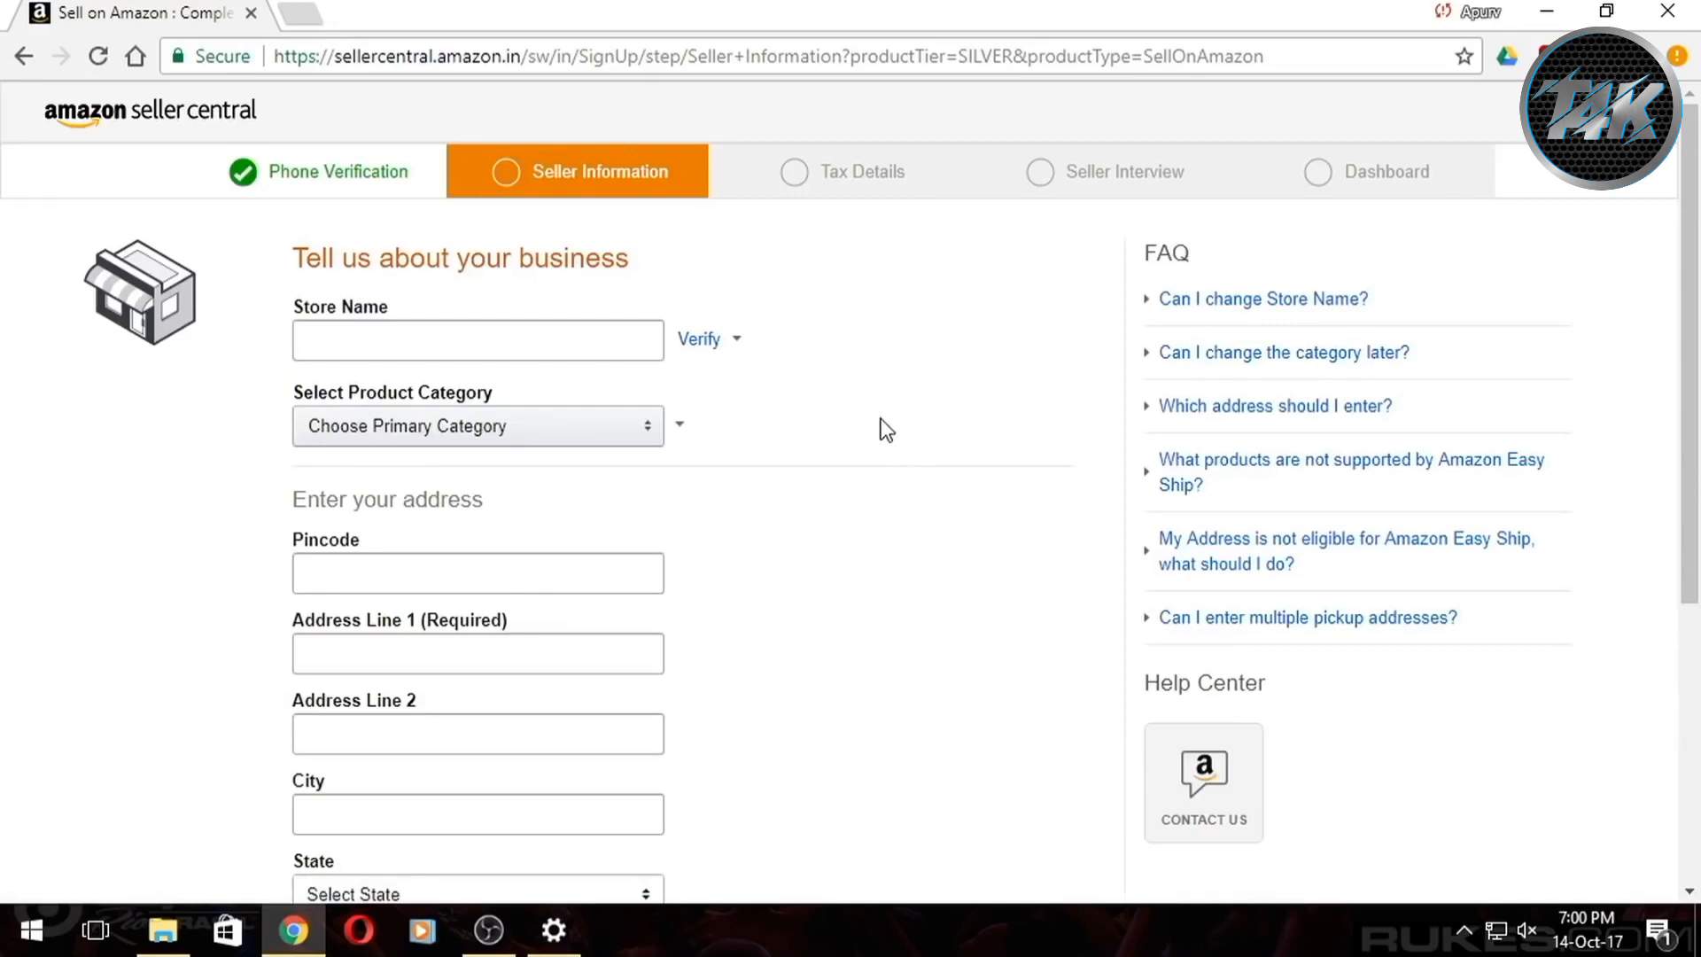
Step: Name the store YourstorenameTest and choose Kitchen as the product category
{"action": "scroll", "coordinate": [881, 418], "scroll_direction": "down", "scroll_amount": 2}
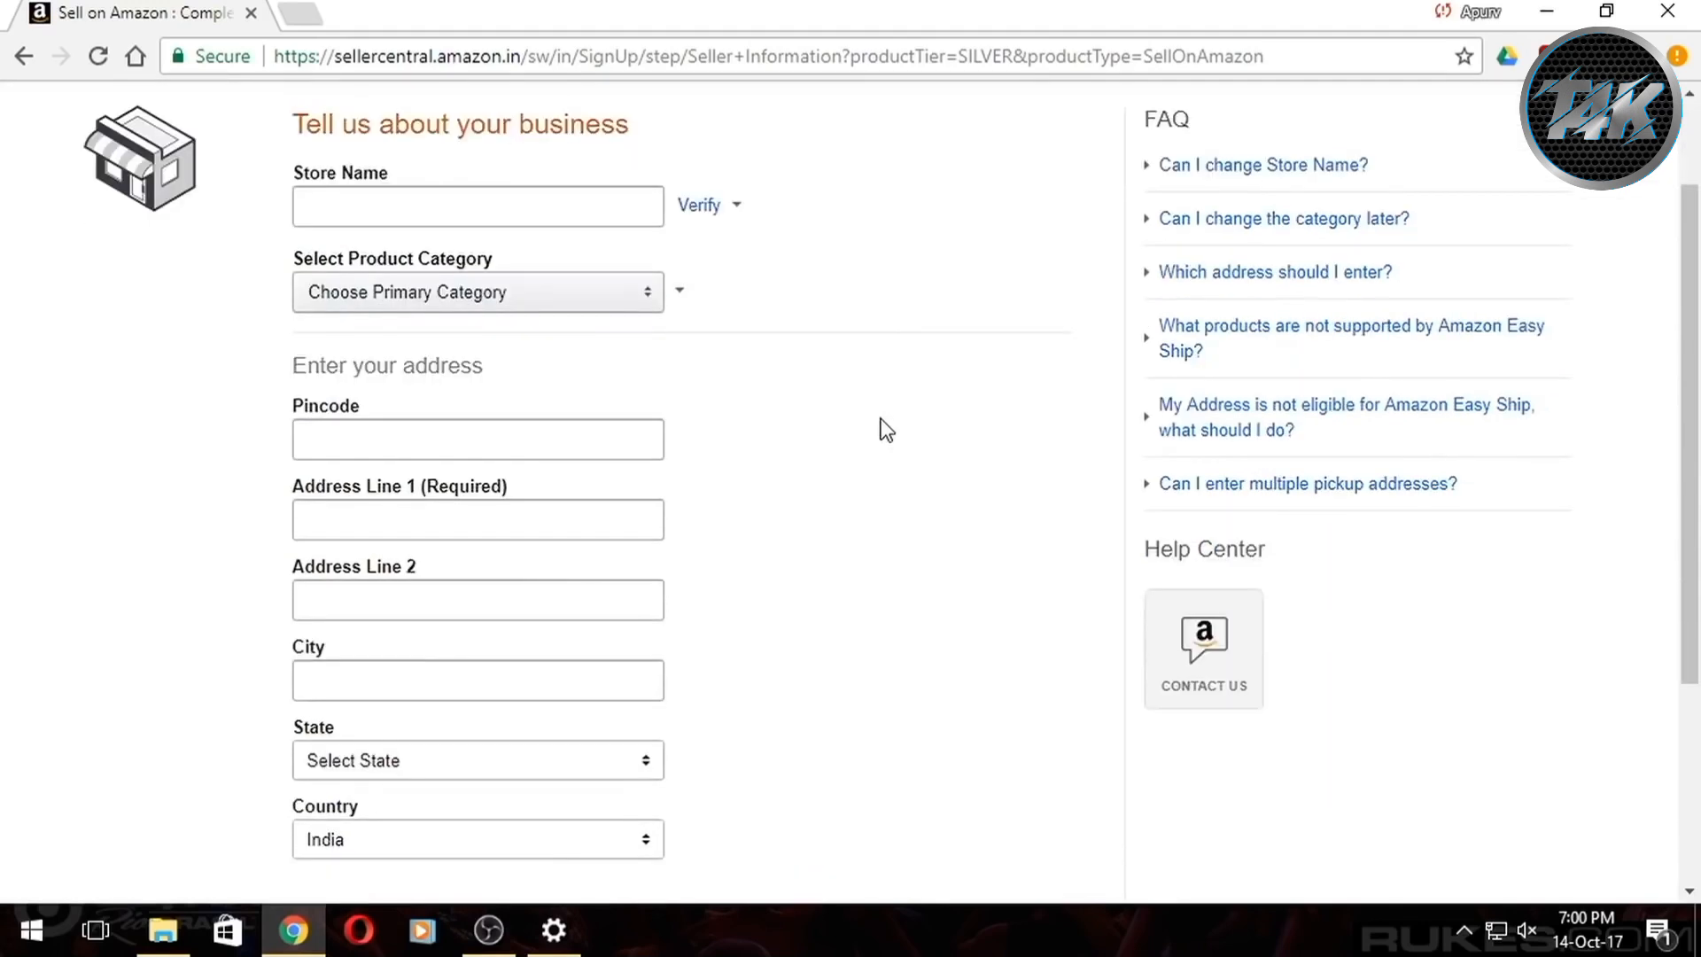
{"action": "scroll", "coordinate": [881, 419], "scroll_direction": "down", "scroll_amount": 2}
{"action": "scroll", "coordinate": [881, 419], "scroll_direction": "down", "scroll_amount": 2}
{"action": "scroll", "coordinate": [880, 418], "scroll_direction": "up", "scroll_amount": 5}
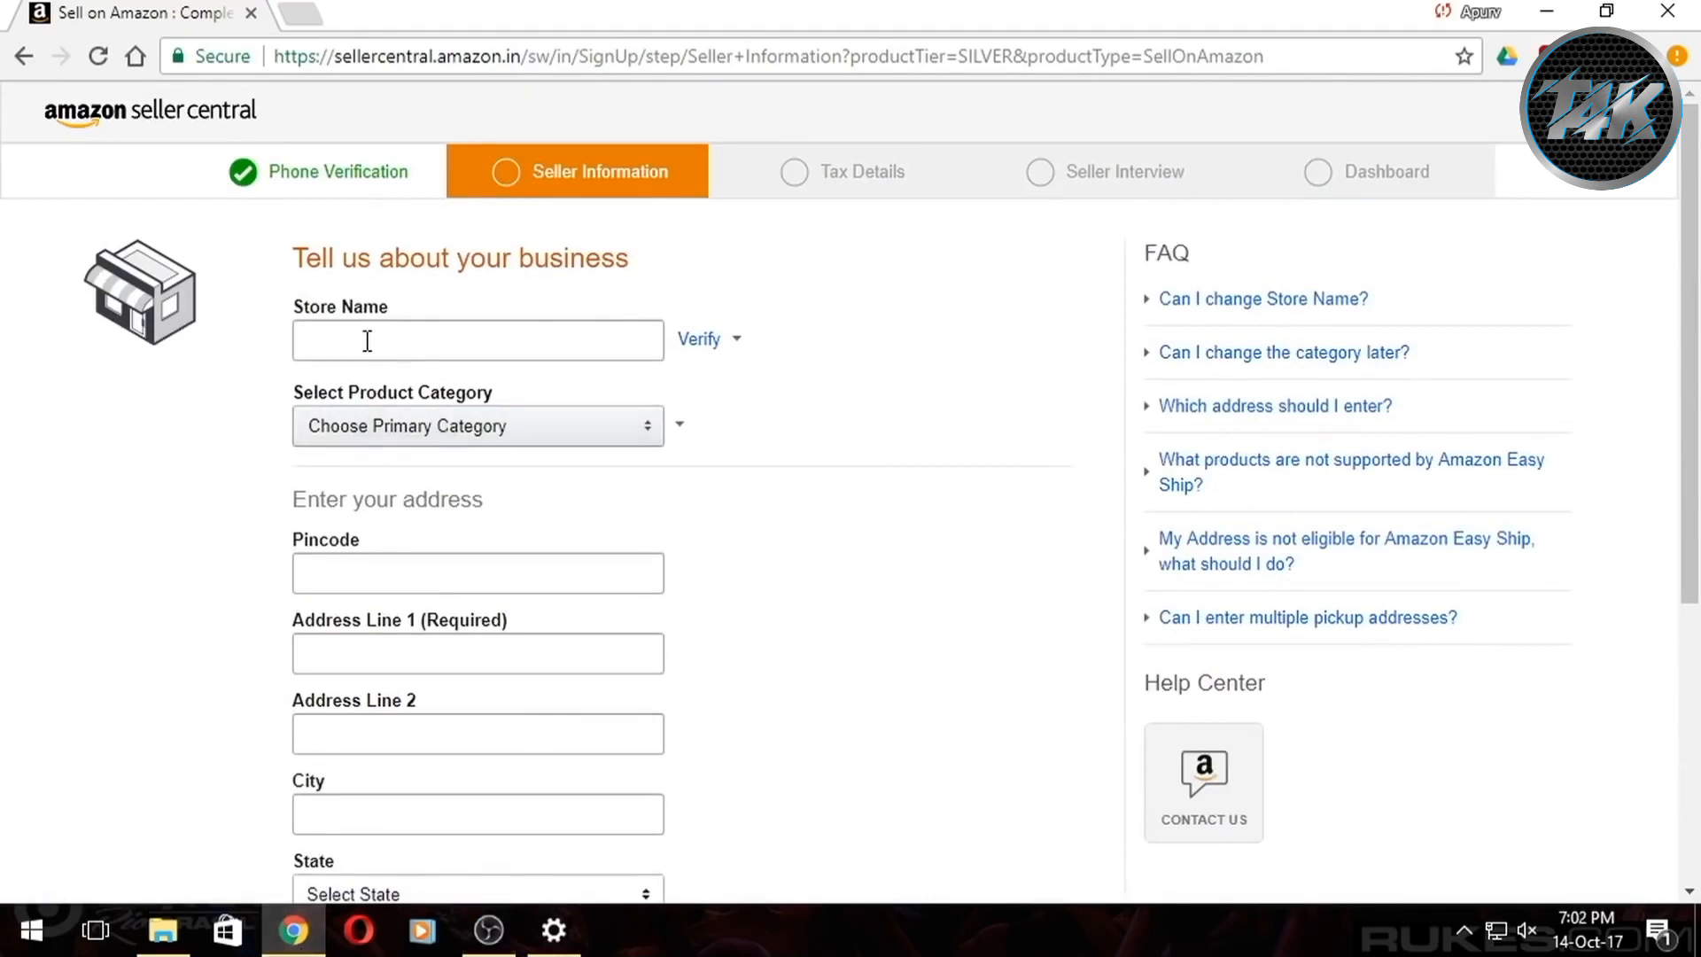
{"action": "left_click", "coordinate": [366, 341]}
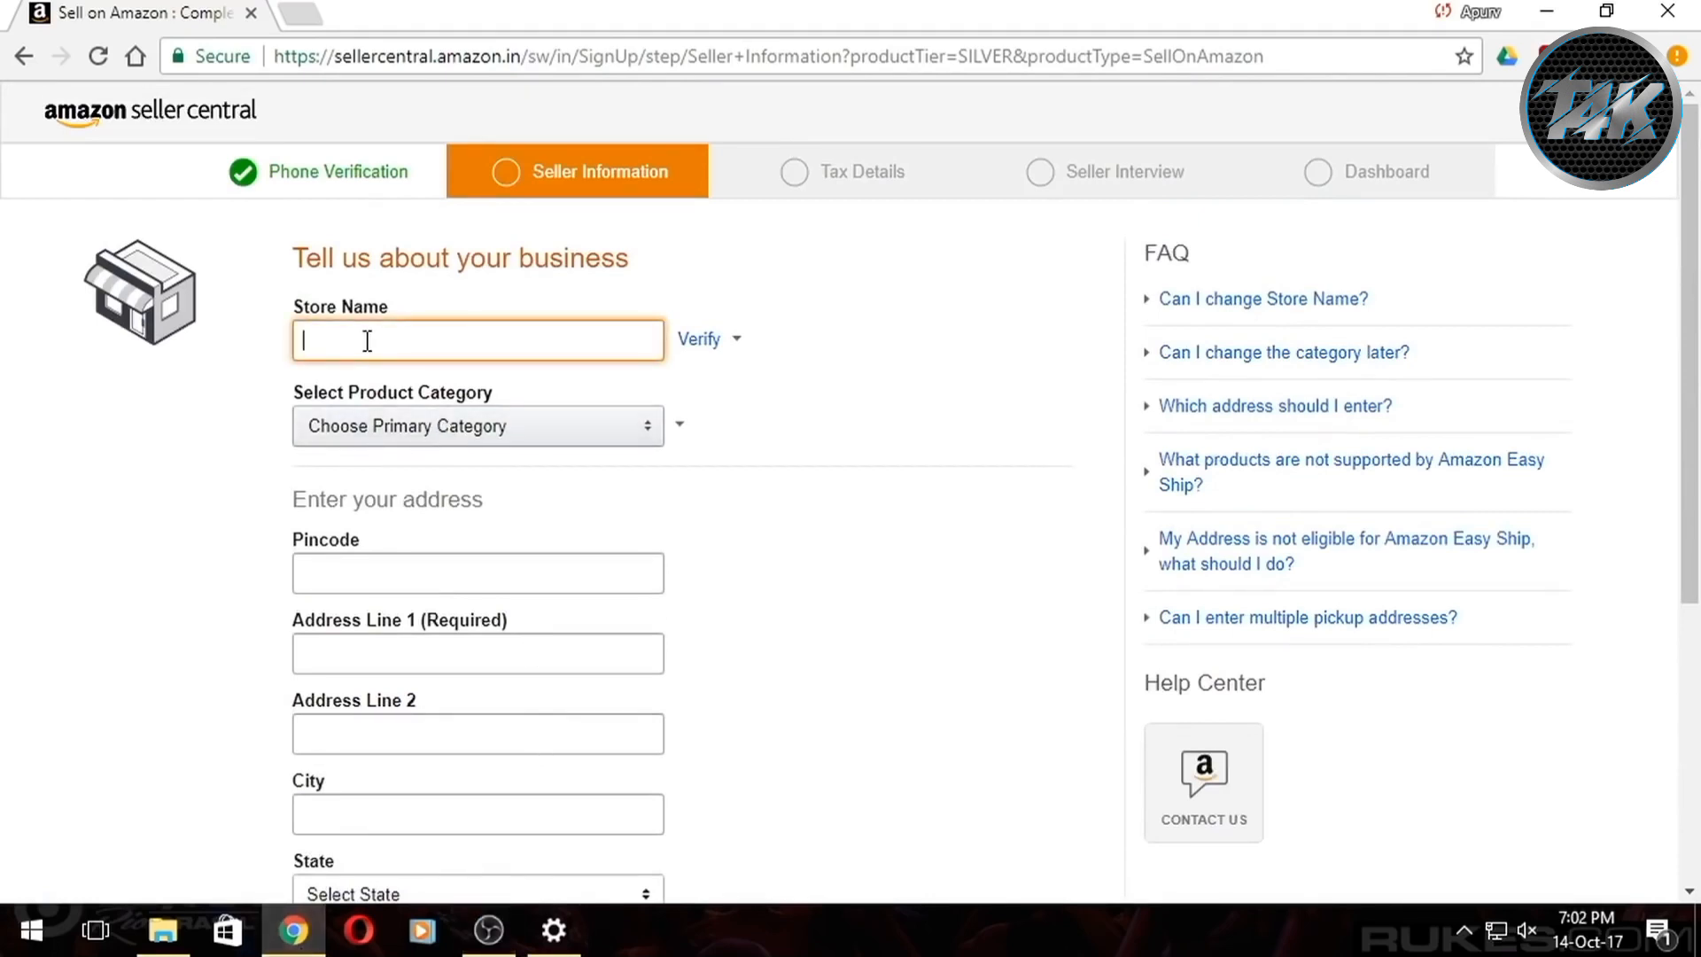
{"action": "type", "text": "YourstorenameTest"}
{"action": "left_click", "coordinate": [482, 434]}
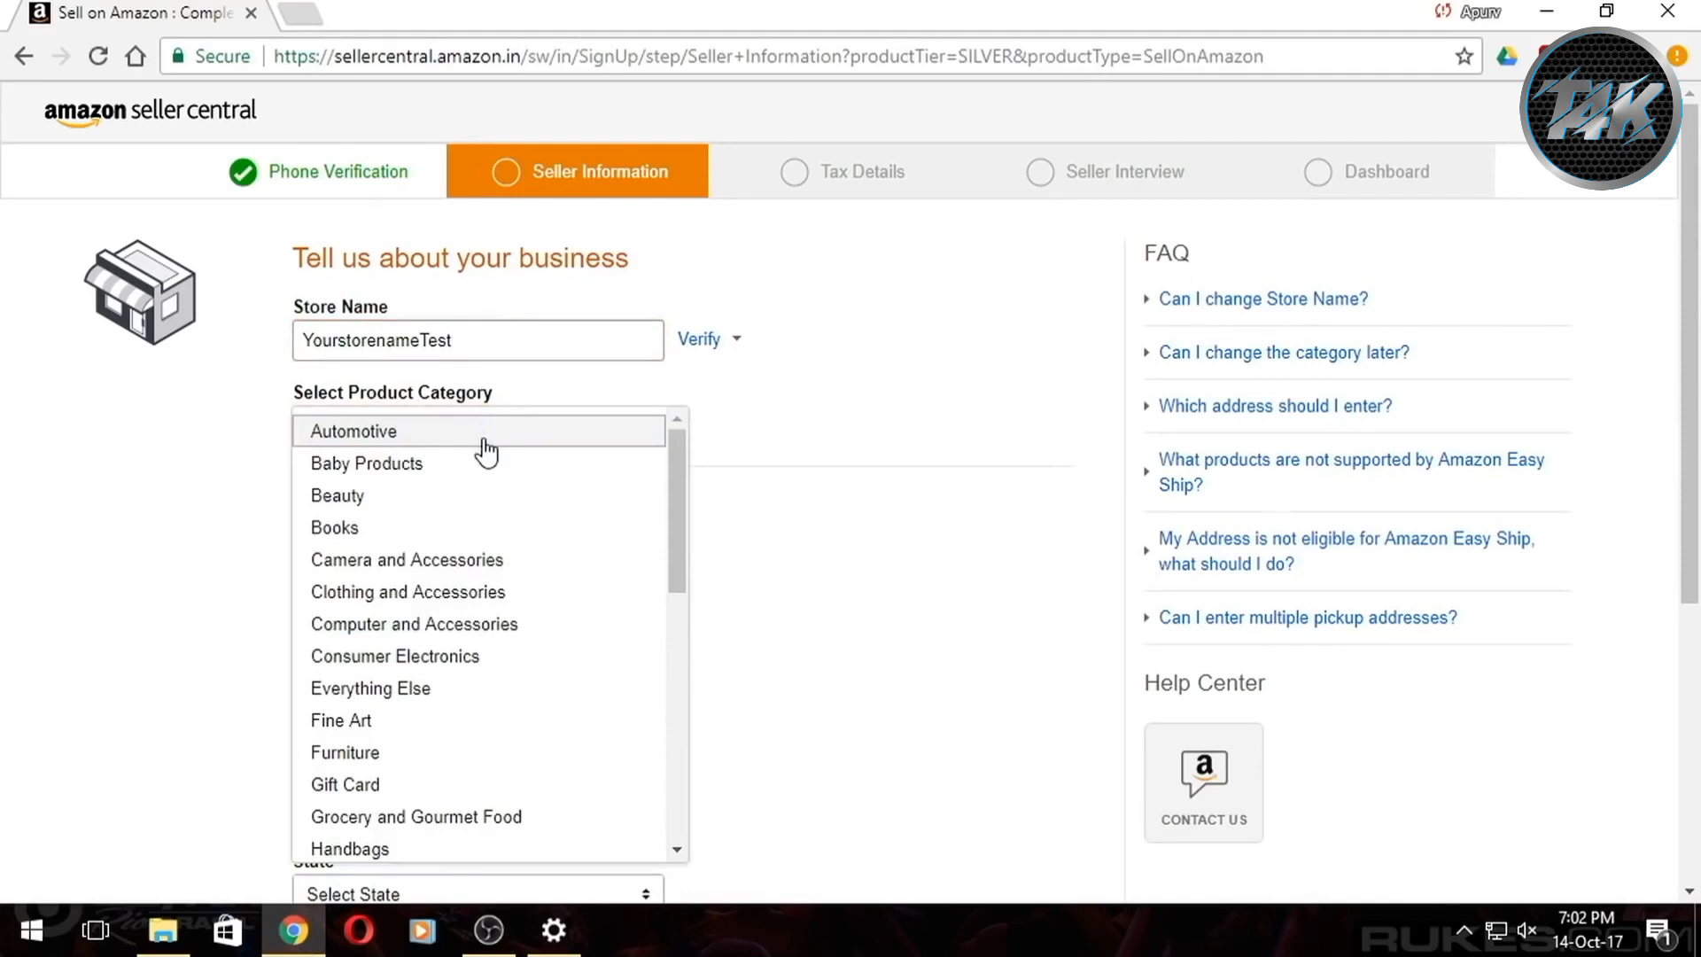
{"action": "scroll", "coordinate": [470, 495], "scroll_direction": "down", "scroll_amount": 1}
{"action": "scroll", "coordinate": [470, 494], "scroll_direction": "down", "scroll_amount": 1}
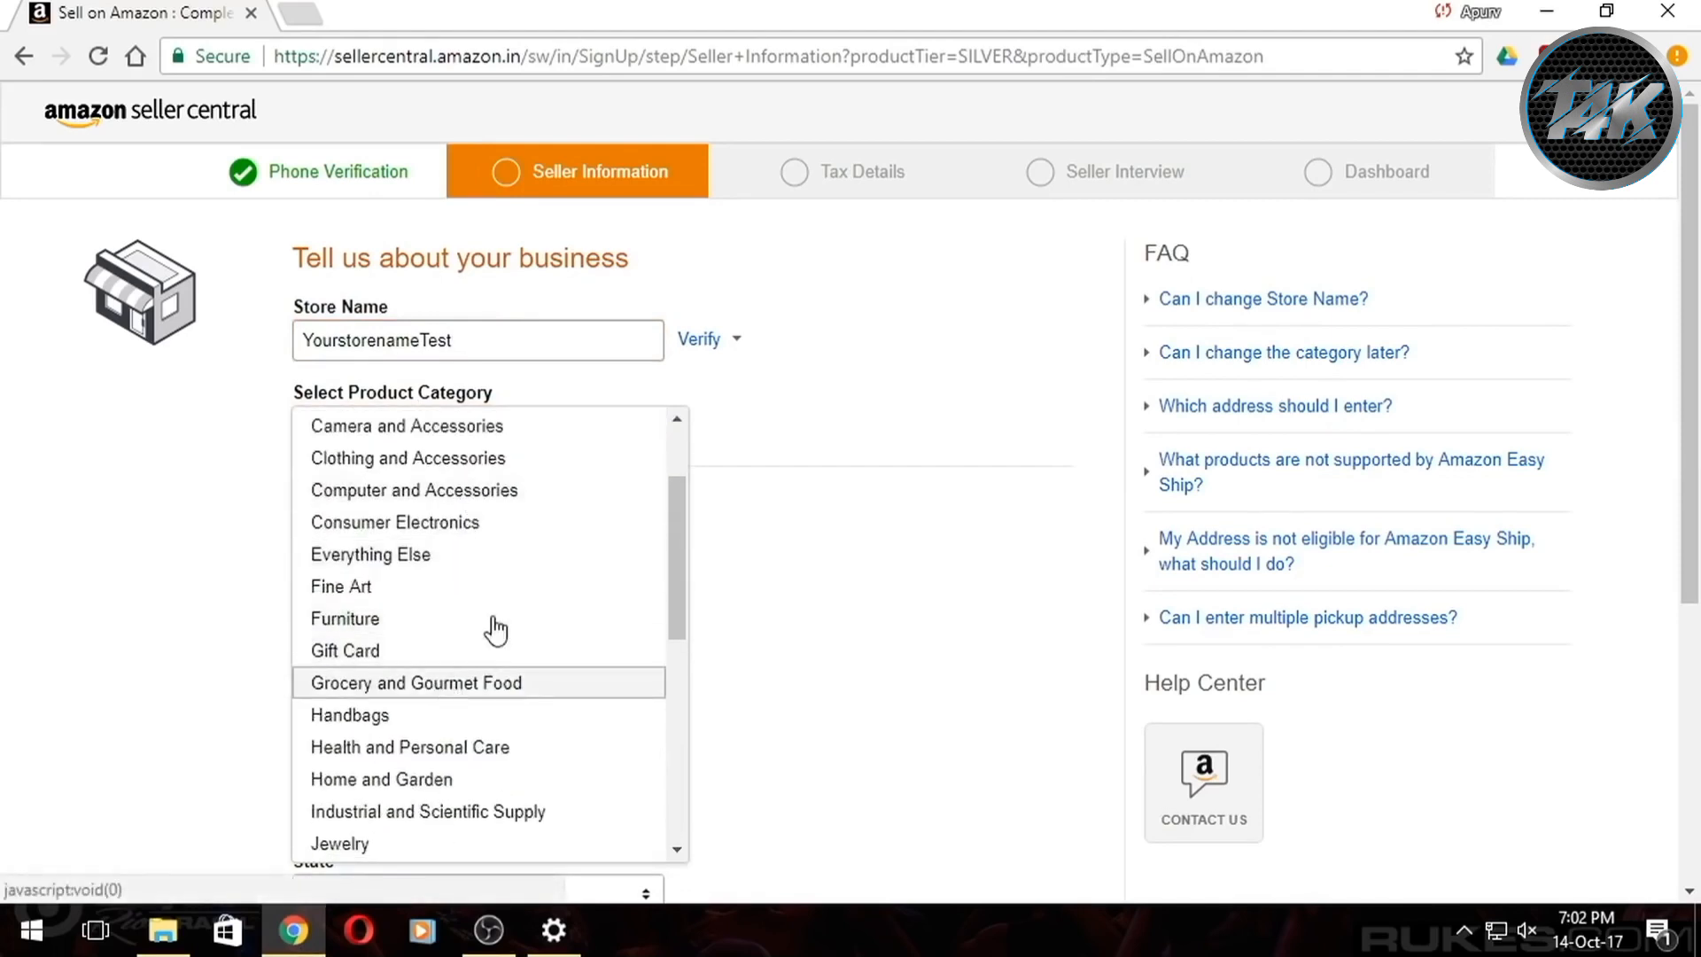
{"action": "scroll", "coordinate": [494, 620], "scroll_direction": "down", "scroll_amount": 2}
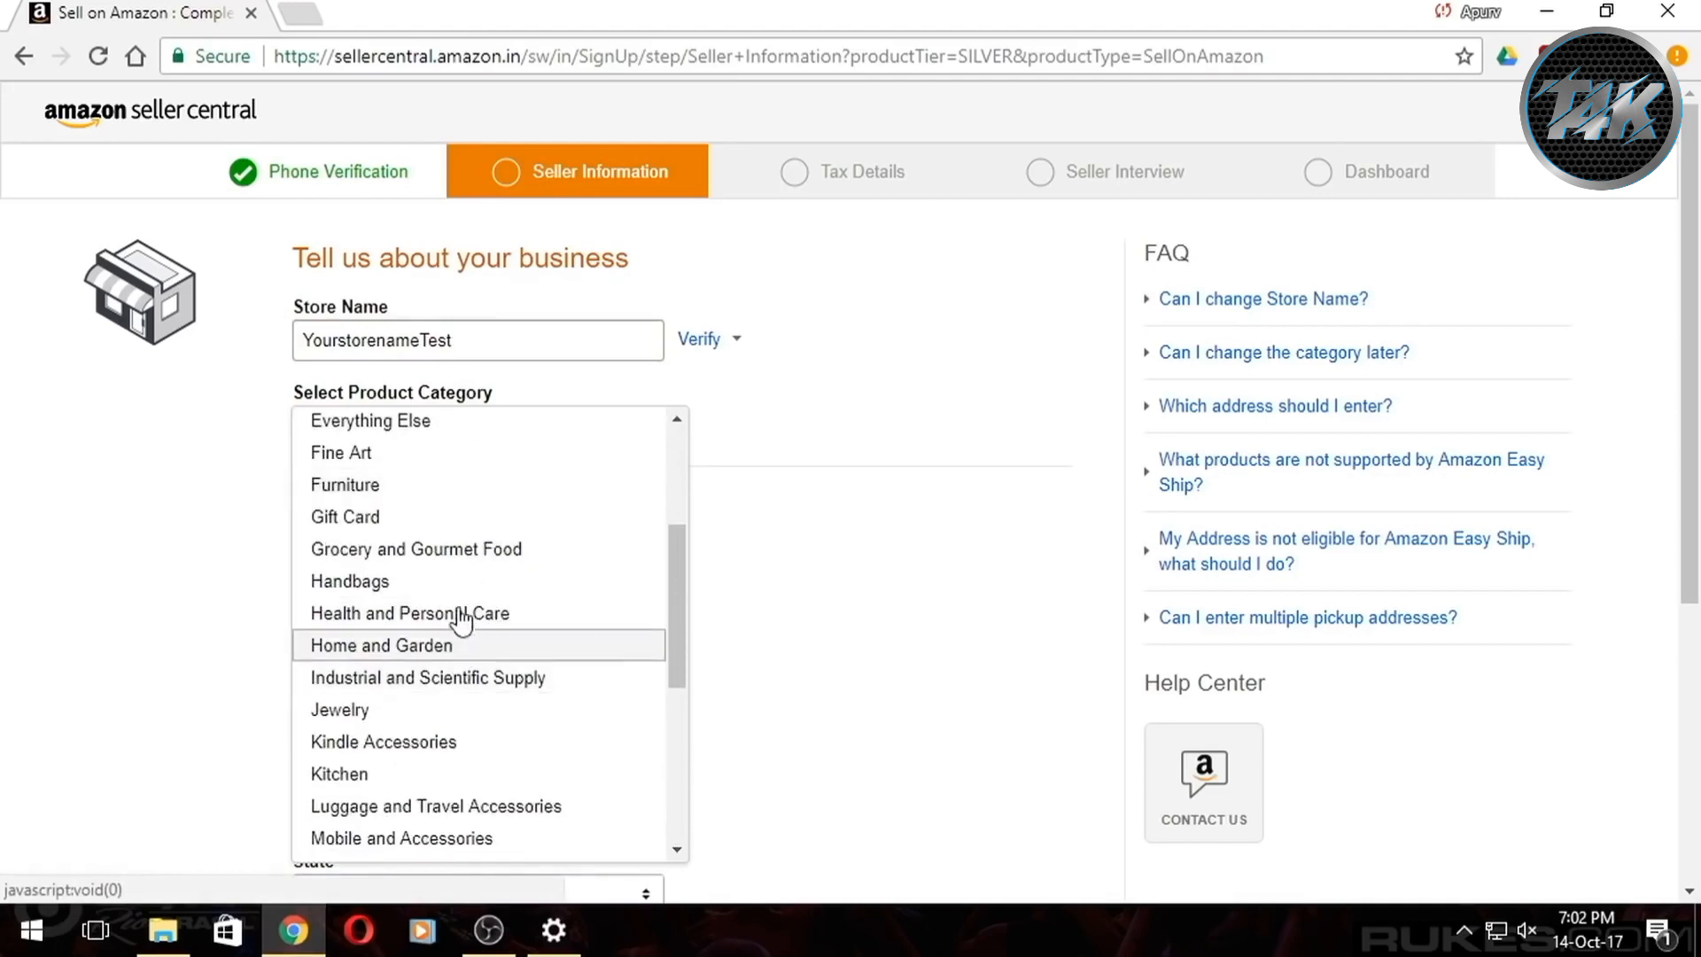
{"action": "left_click", "coordinate": [363, 780]}
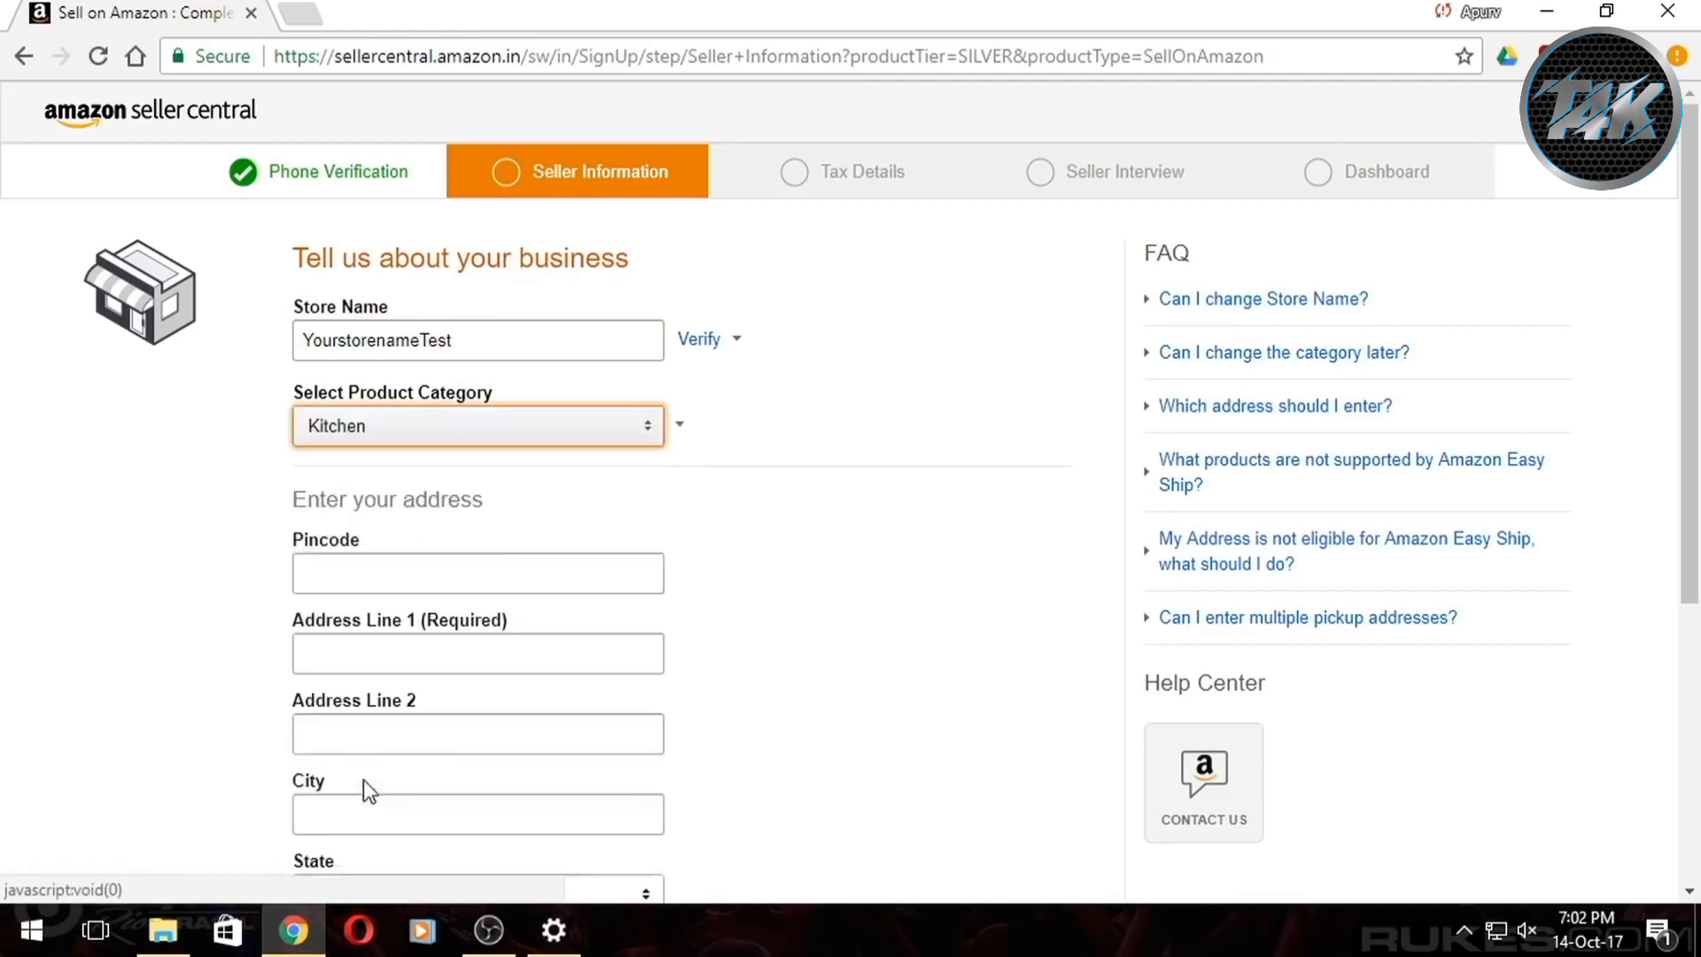
Step: Enter the business pincode and both address lines, then submit for verification
{"action": "left_click", "coordinate": [615, 562]}
{"action": "scroll", "coordinate": [774, 523], "scroll_direction": "down", "scroll_amount": 1}
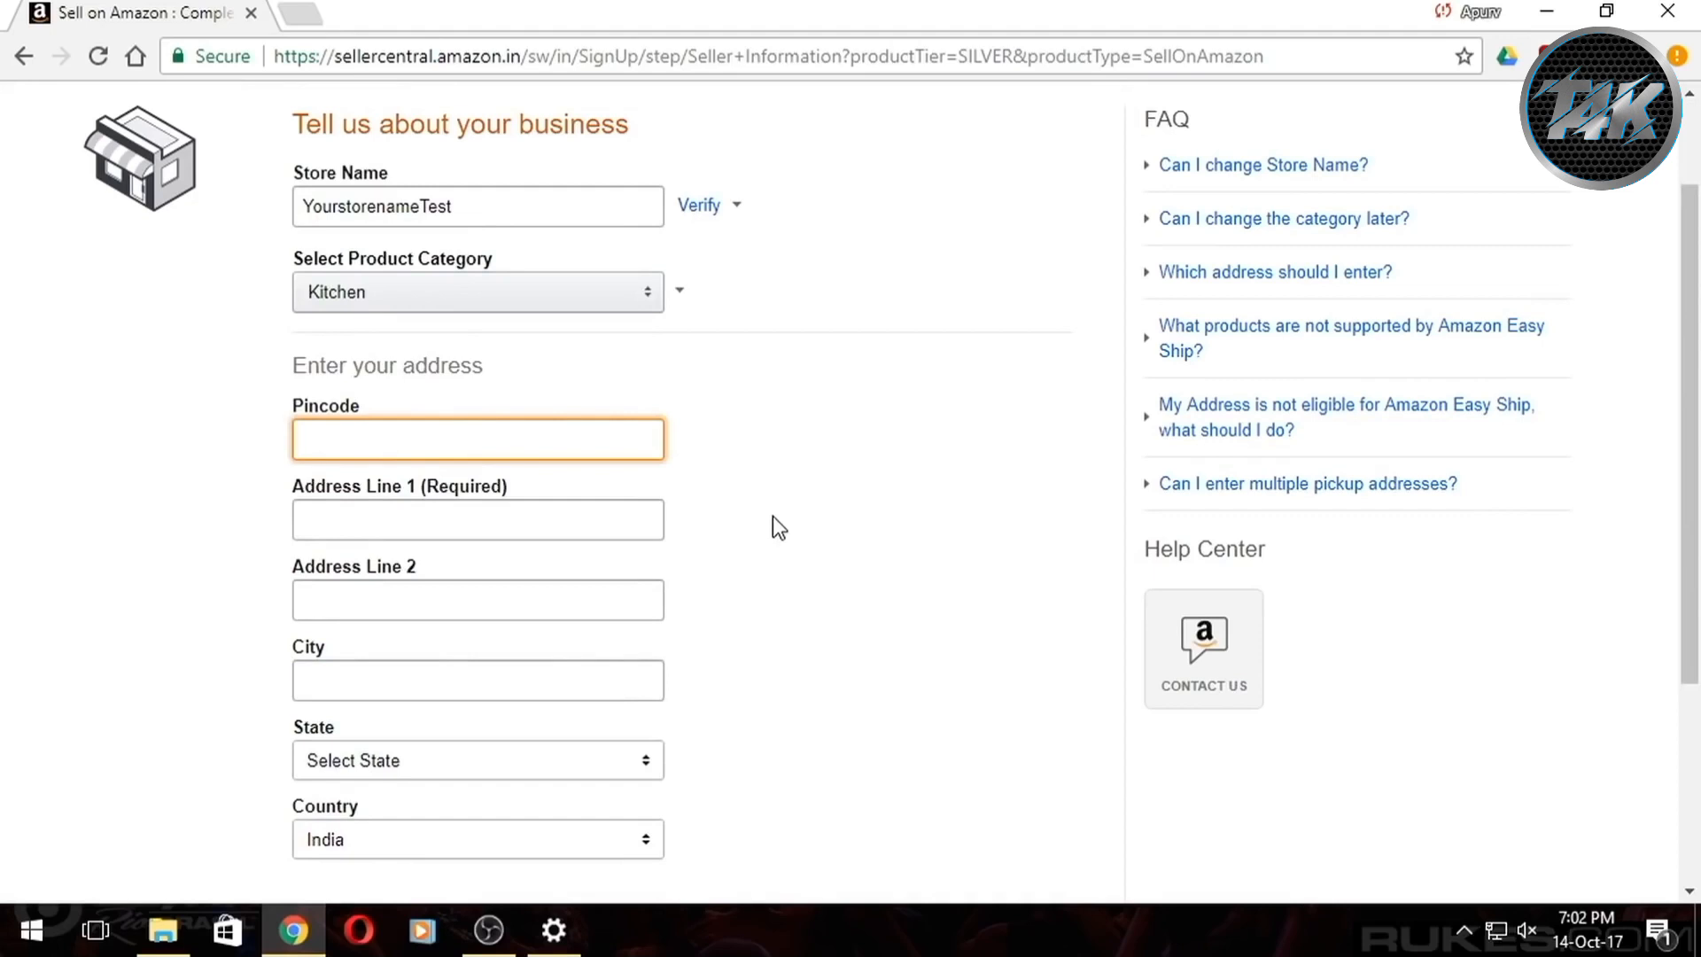
{"action": "type", "text": "380001"}
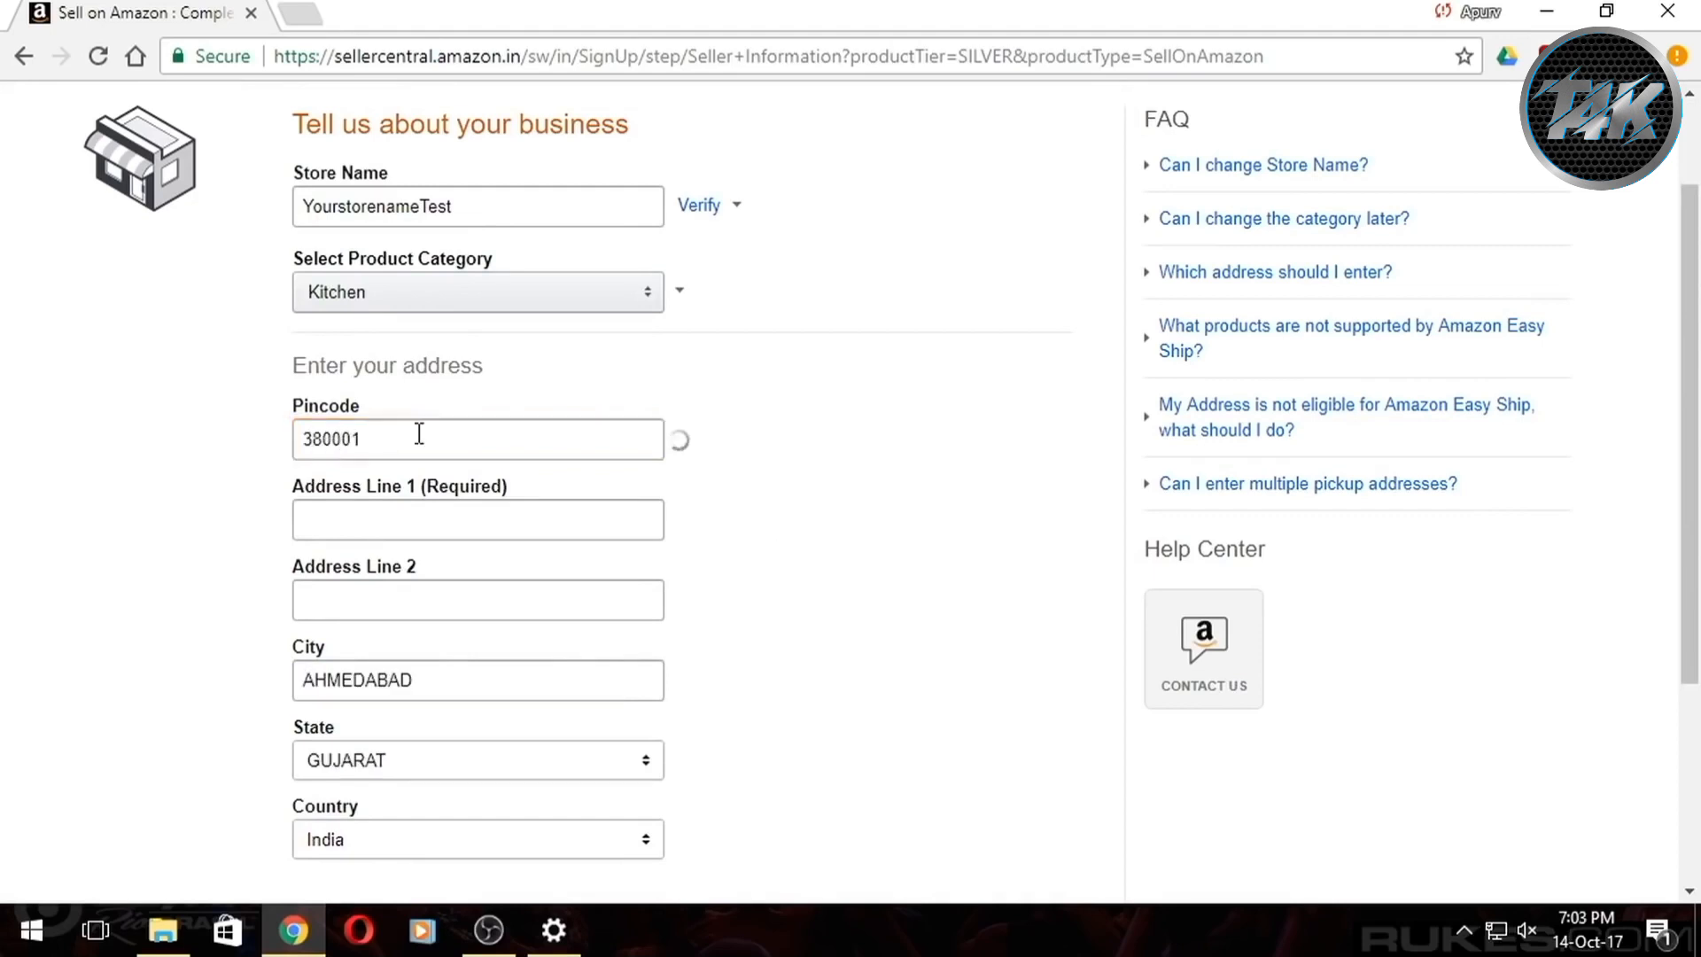
{"action": "left_click", "coordinate": [379, 524]}
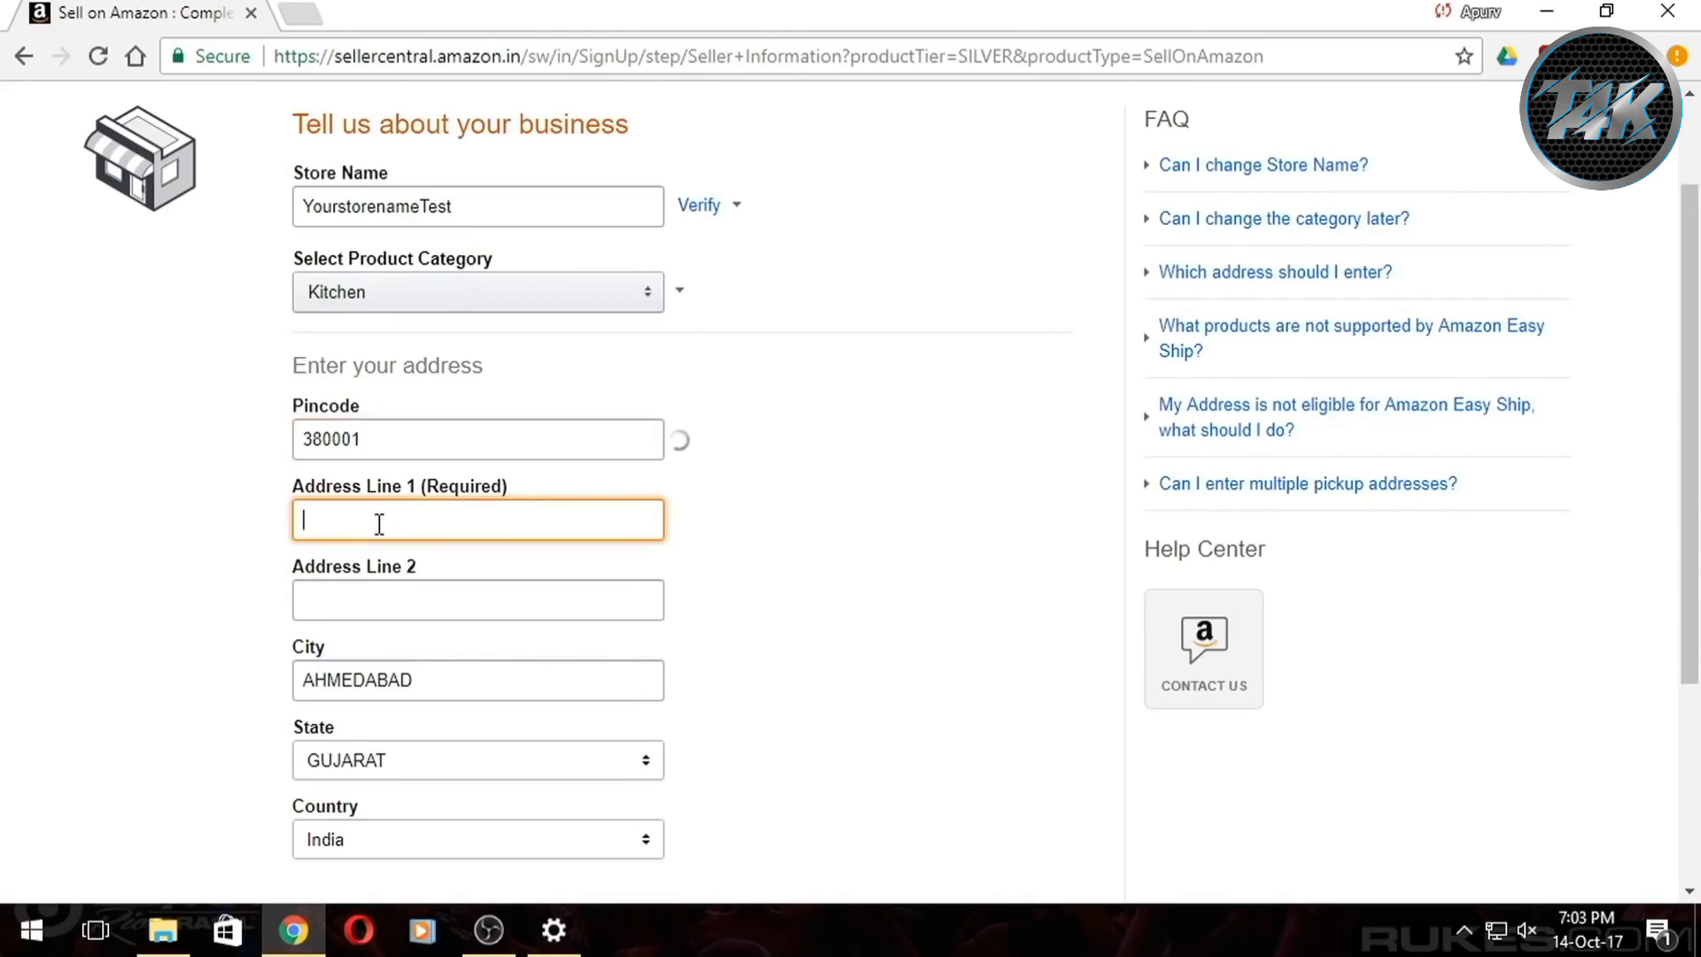
{"action": "type", "text": "Your Business Address"}
{"action": "key", "text": "Tab"}
{"action": "type", "text": "Your"}
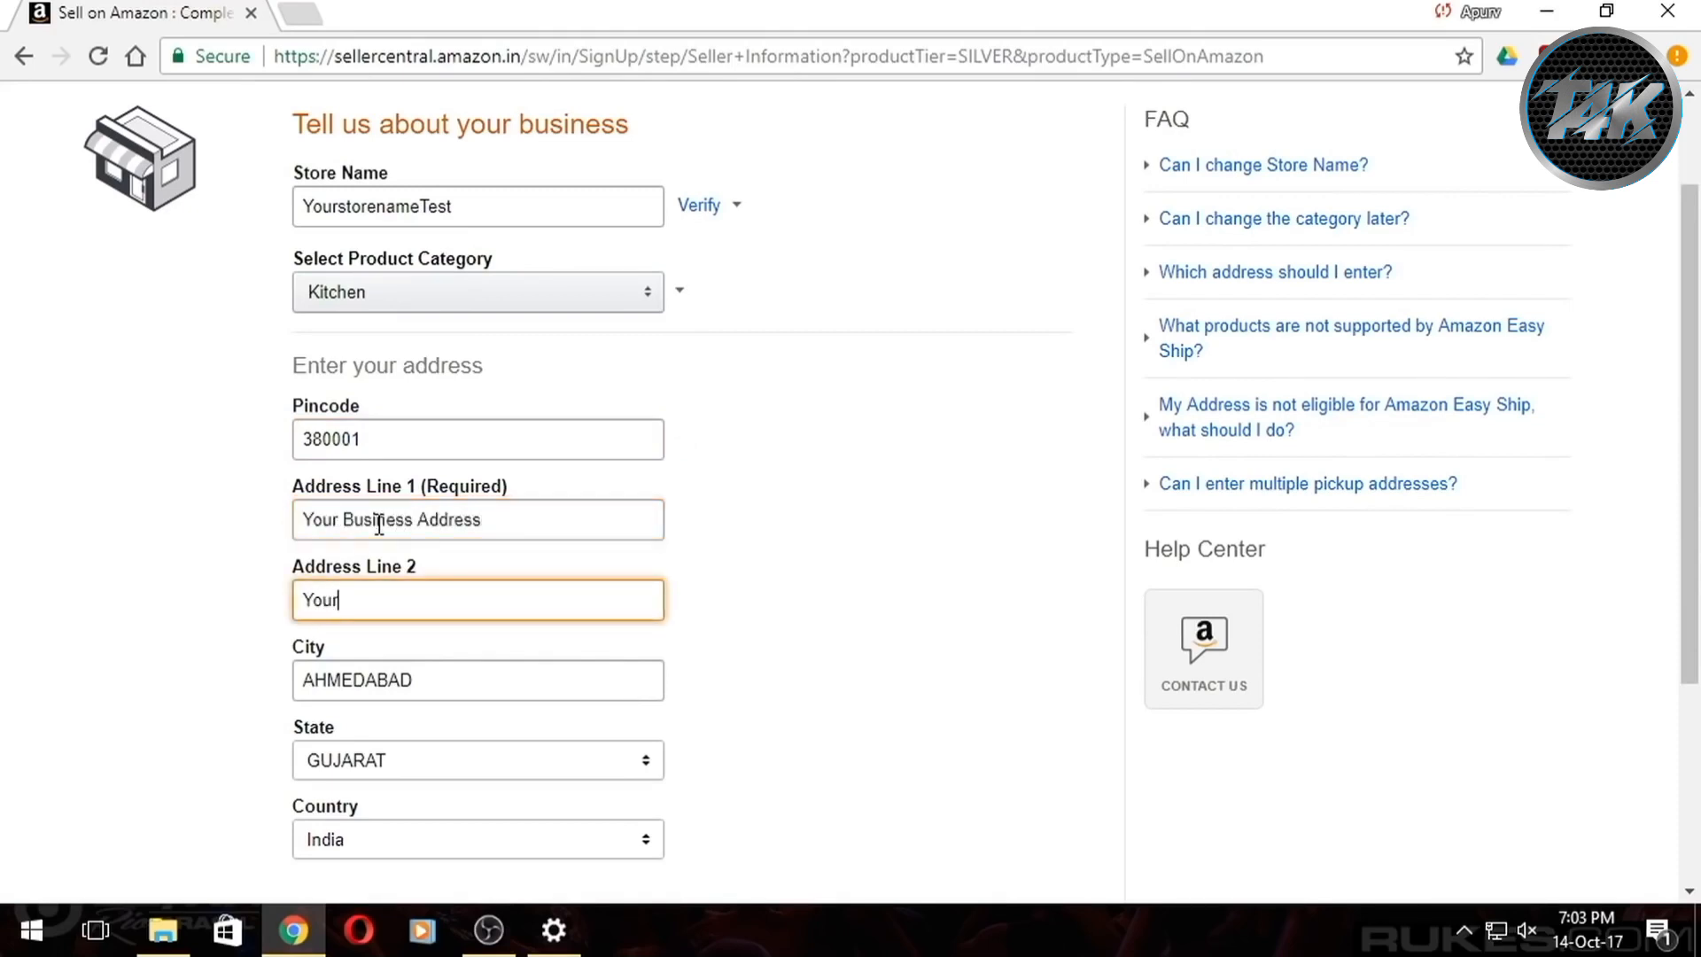
{"action": "type", "text": " Business Address"}
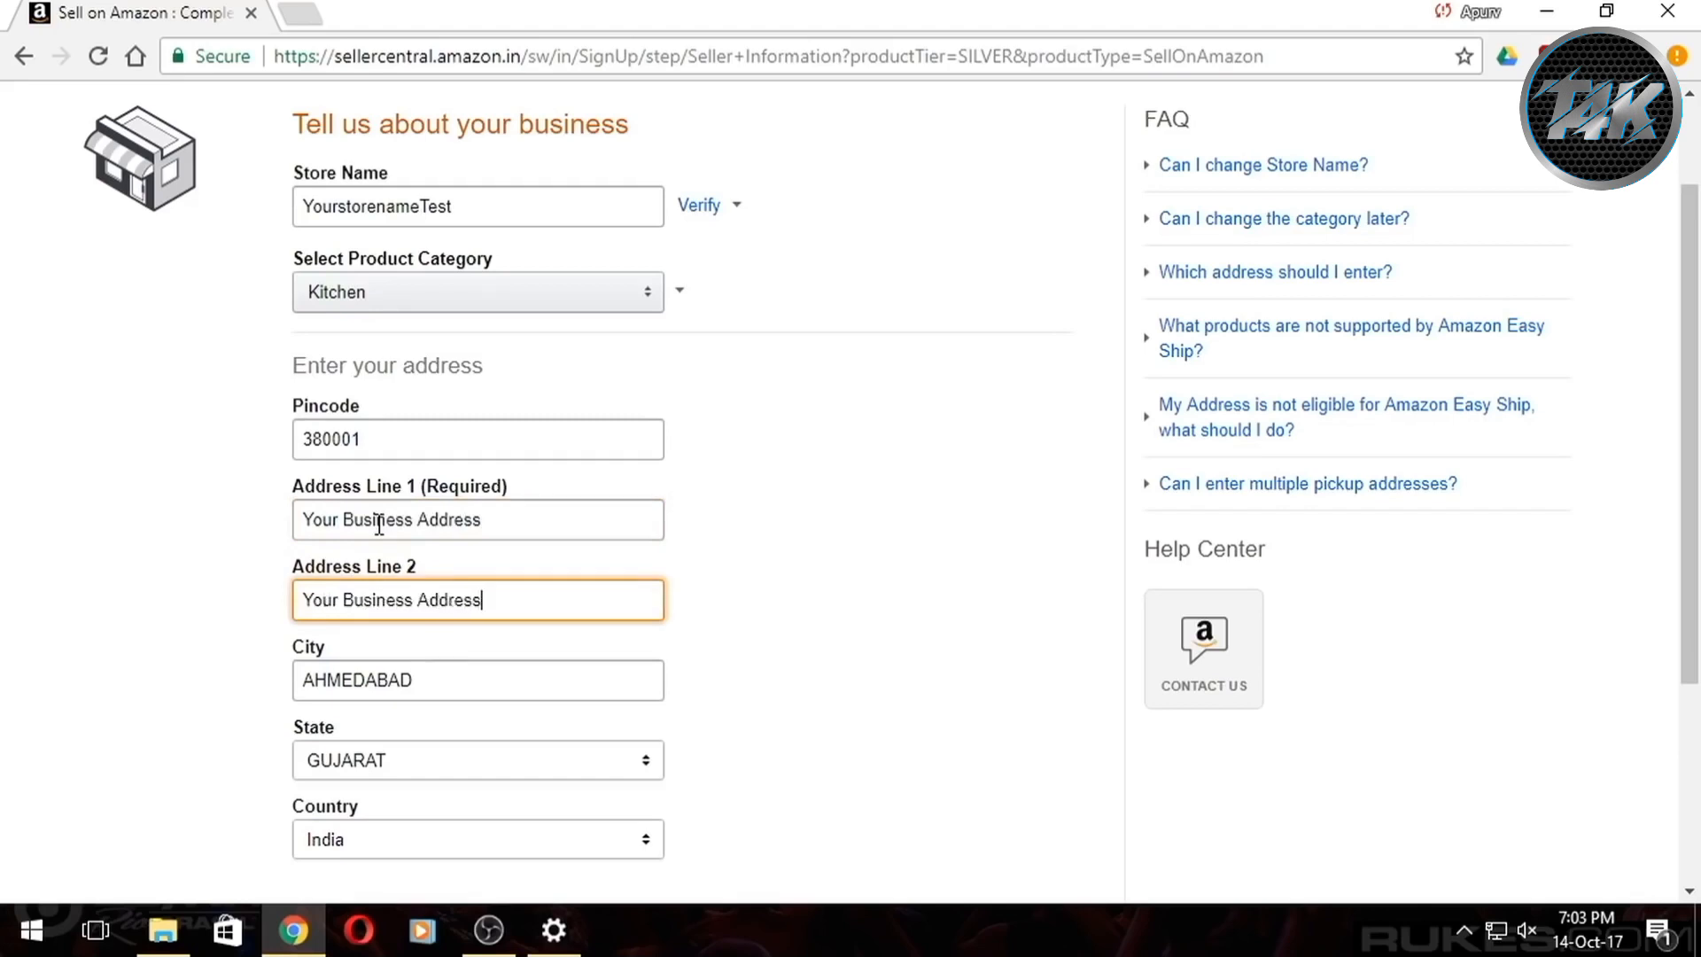
{"action": "scroll", "coordinate": [700, 523], "scroll_direction": "down", "scroll_amount": 2}
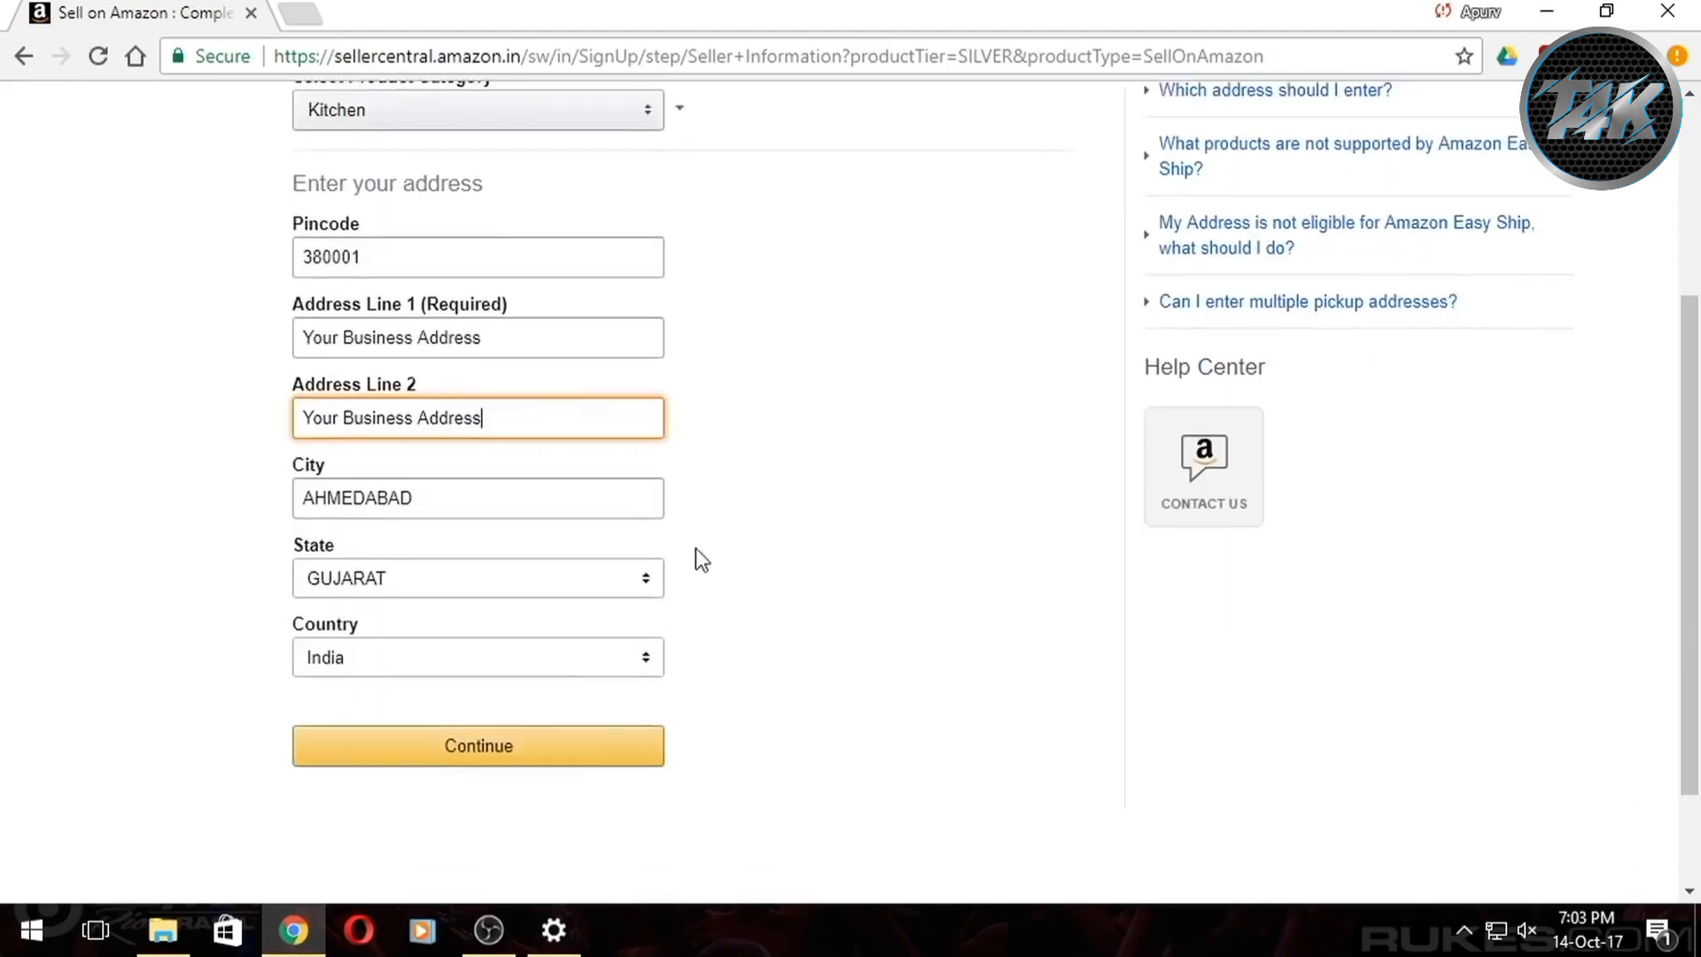
{"action": "scroll", "coordinate": [702, 558], "scroll_direction": "down", "scroll_amount": 1}
{"action": "left_click", "coordinate": [555, 691]}
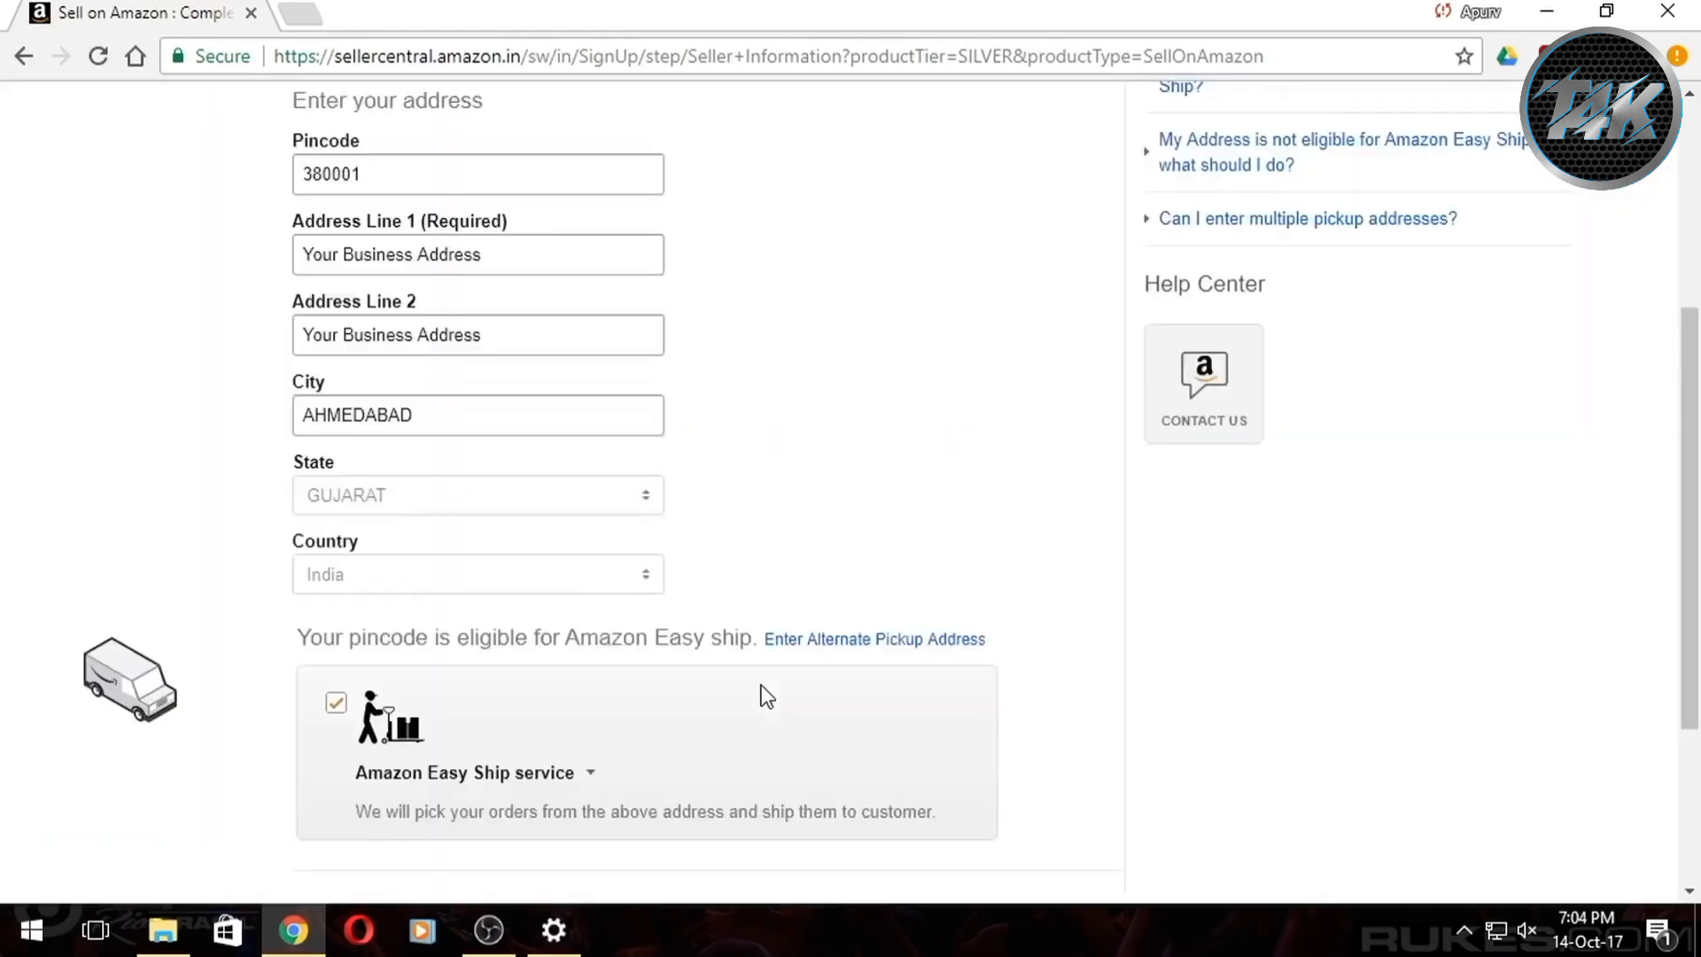
Step: Keep Amazon Easy Ship pickup selected and submit the Seller Information page
{"action": "scroll", "coordinate": [764, 686], "scroll_direction": "down", "scroll_amount": 3}
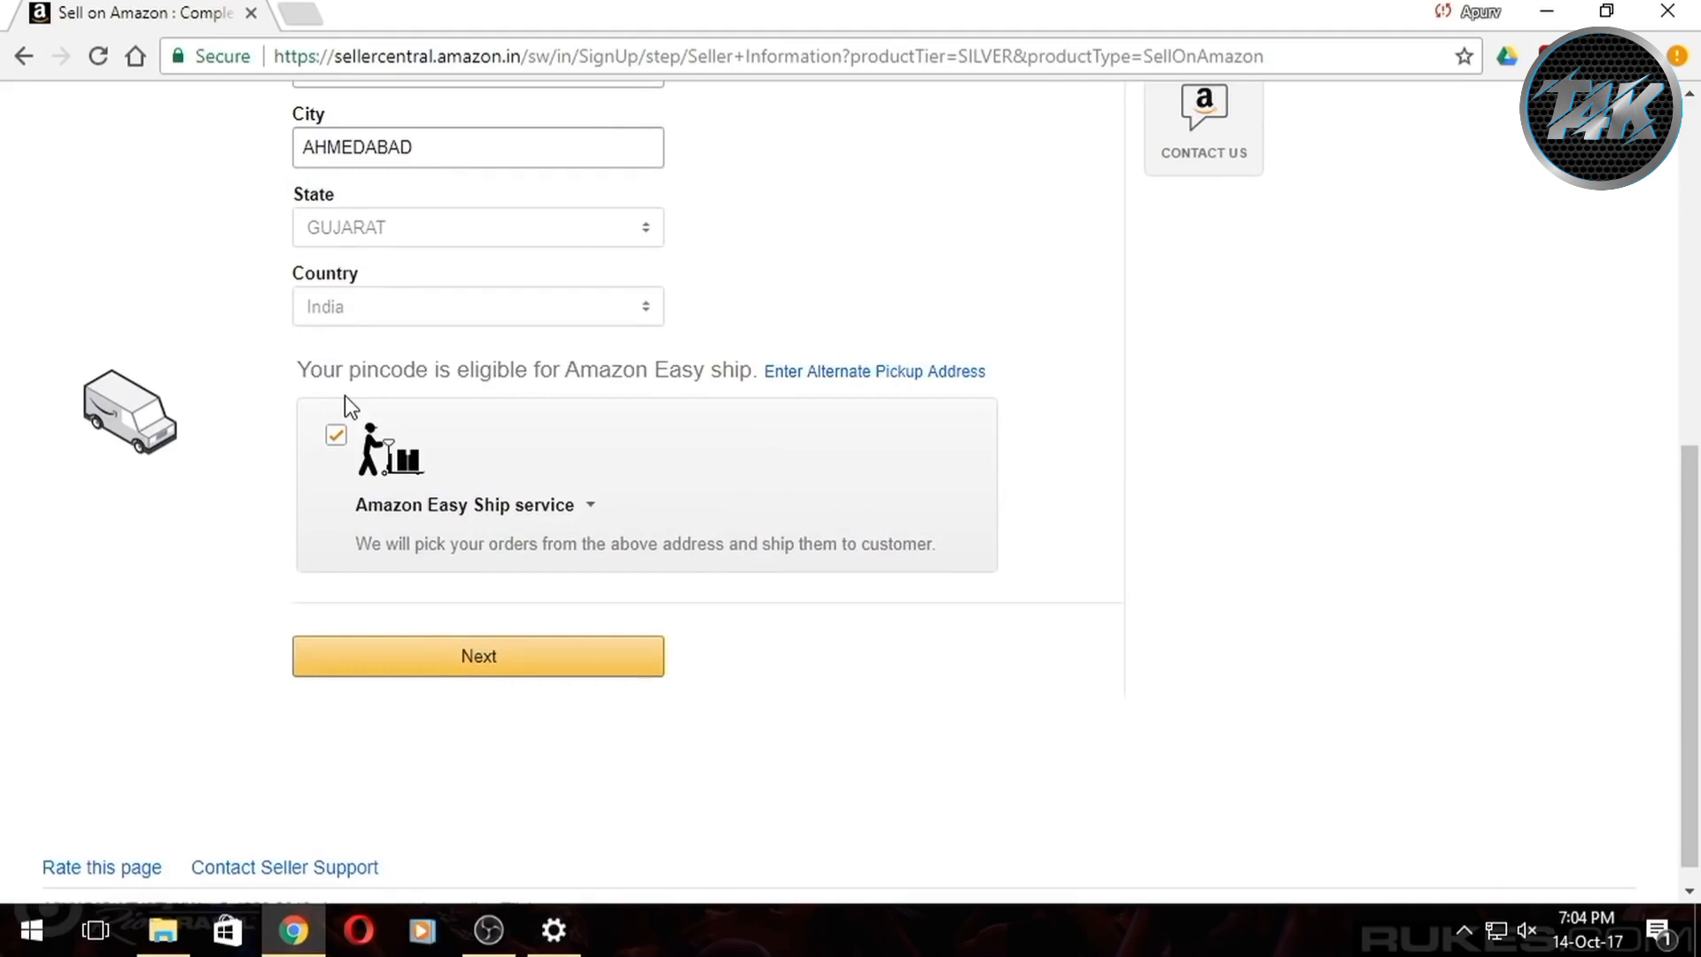
{"action": "left_click", "coordinate": [519, 658]}
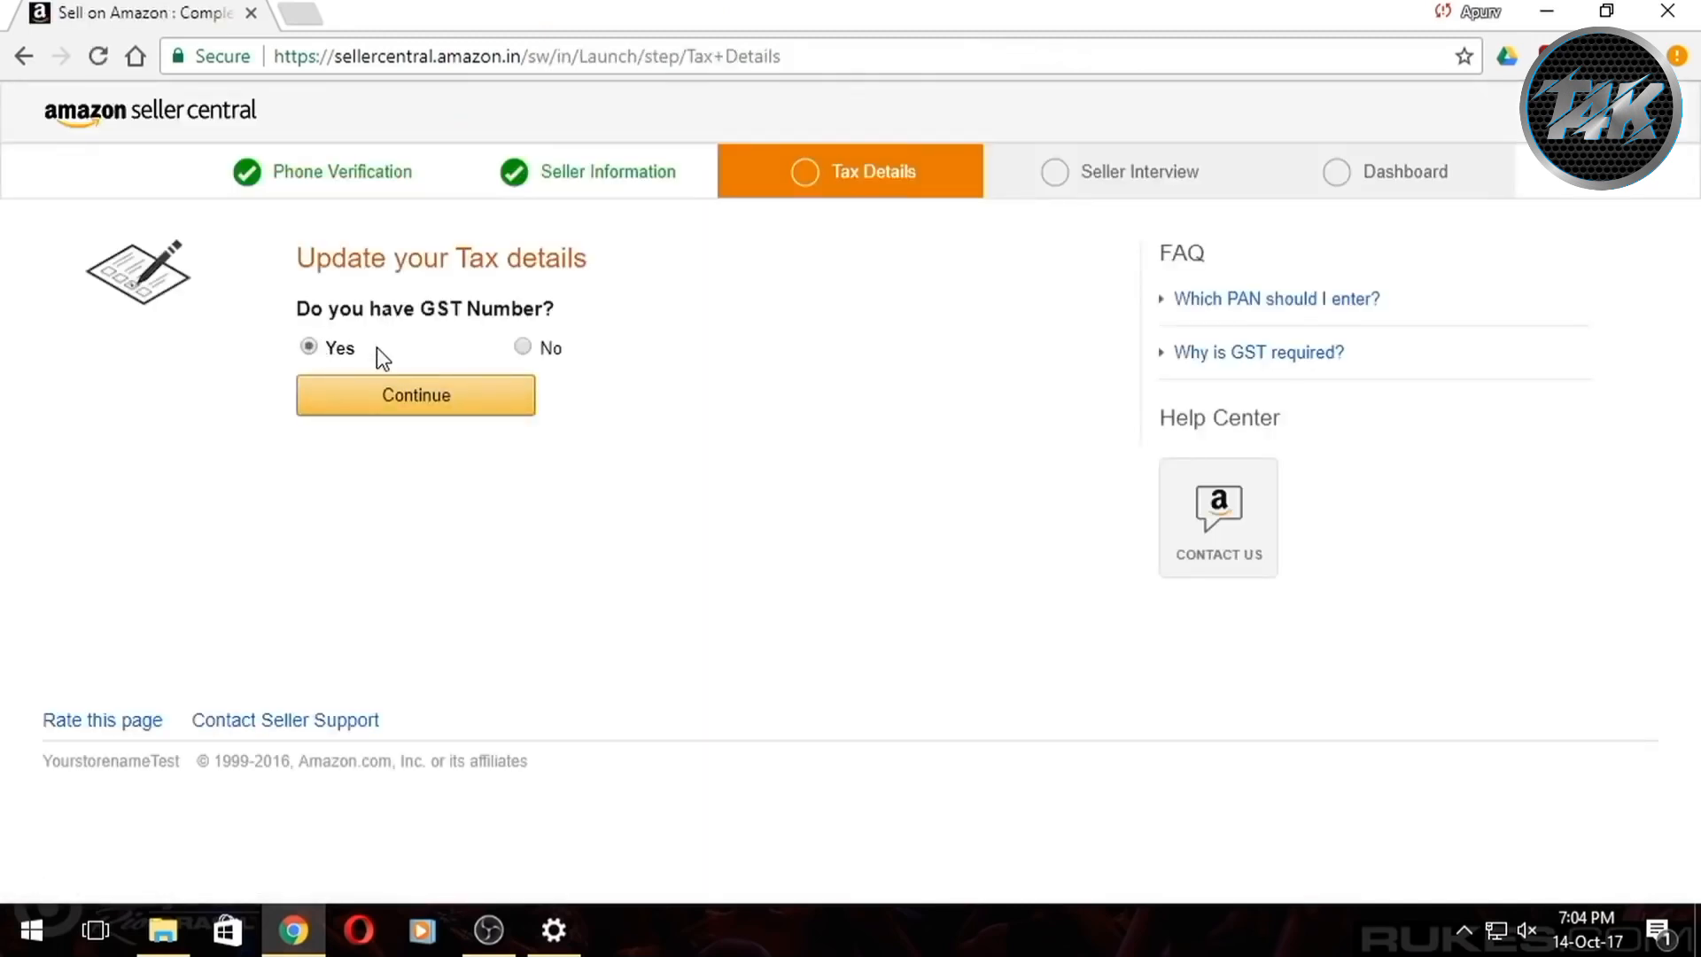
Step: Keep Yes for GST number, tick 'I will Update Later' leaving GSTIN and PAN blank, and proceed
{"action": "left_click", "coordinate": [406, 396]}
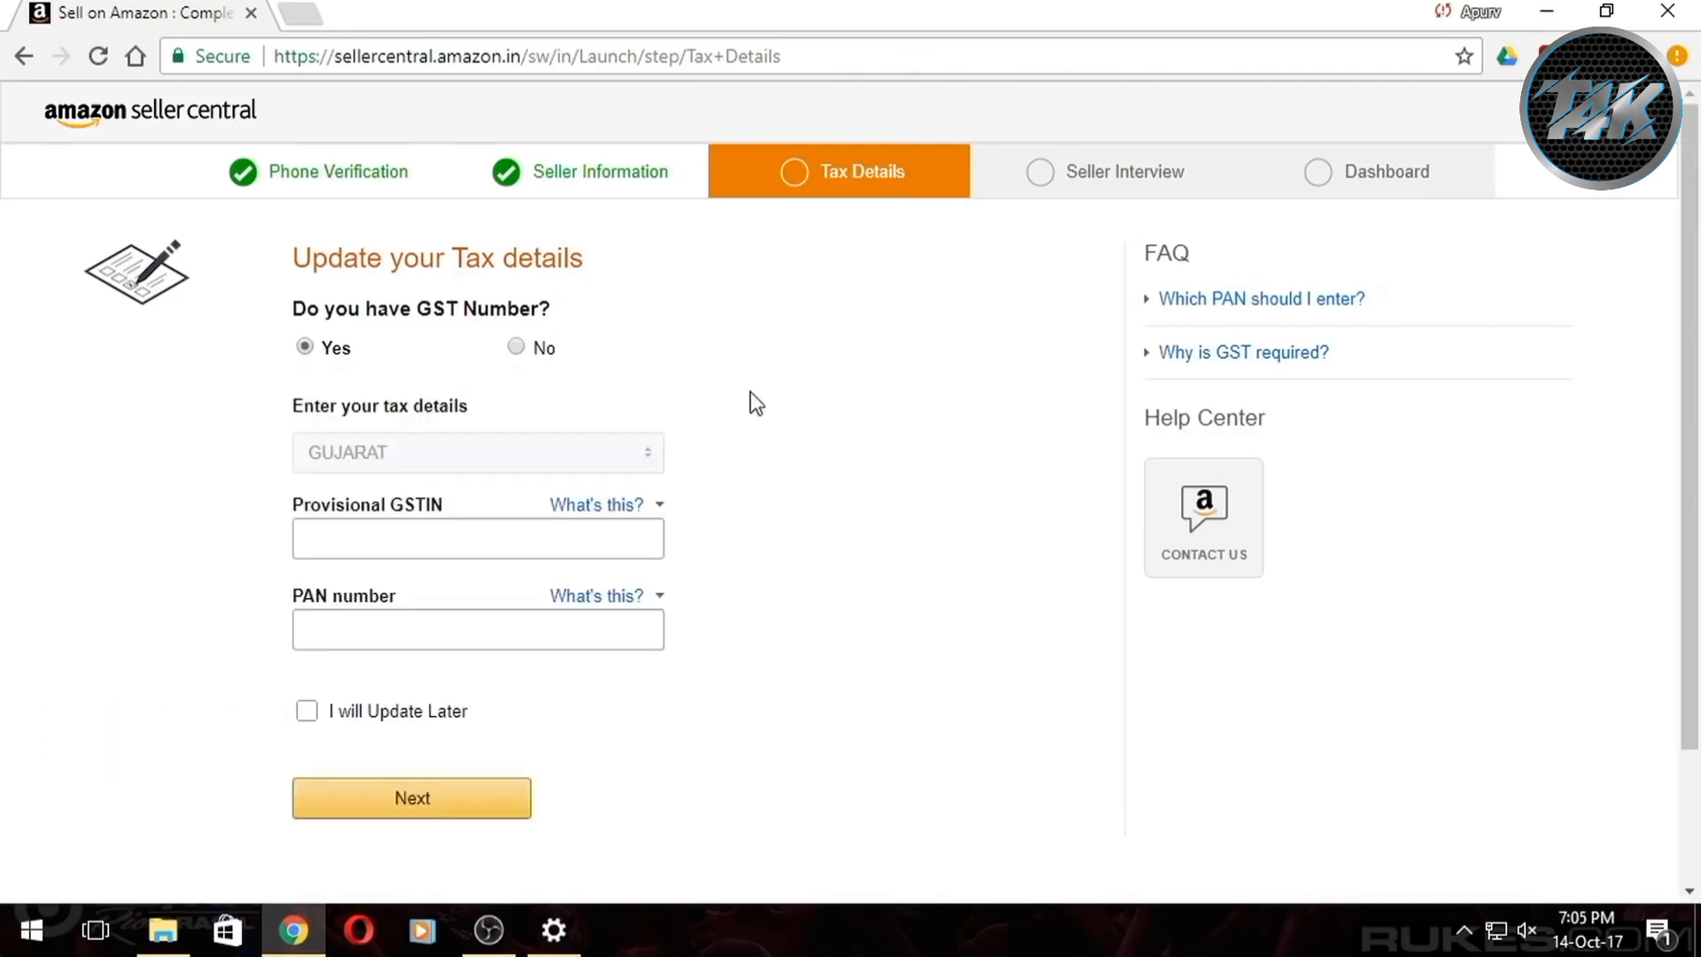
{"action": "left_click", "coordinate": [352, 540]}
{"action": "left_click", "coordinate": [361, 625]}
{"action": "scroll", "coordinate": [355, 576], "scroll_direction": "down", "scroll_amount": 2}
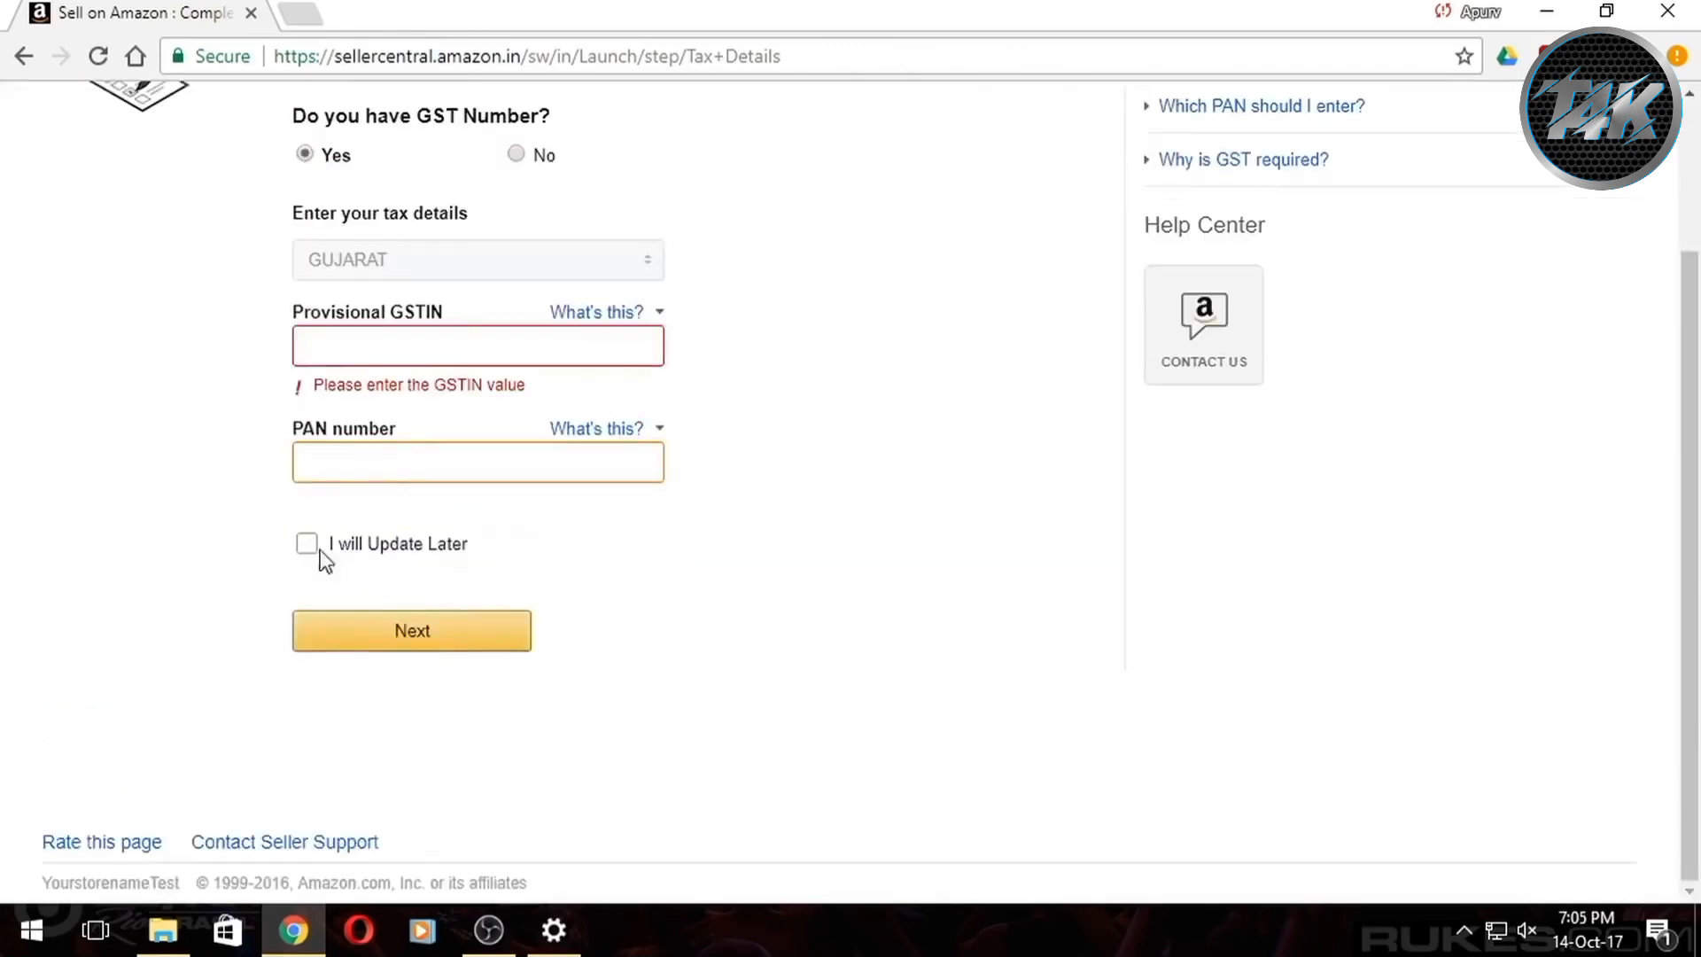
{"action": "left_click", "coordinate": [413, 657]}
{"action": "left_click", "coordinate": [309, 569]}
{"action": "left_click", "coordinate": [395, 644]}
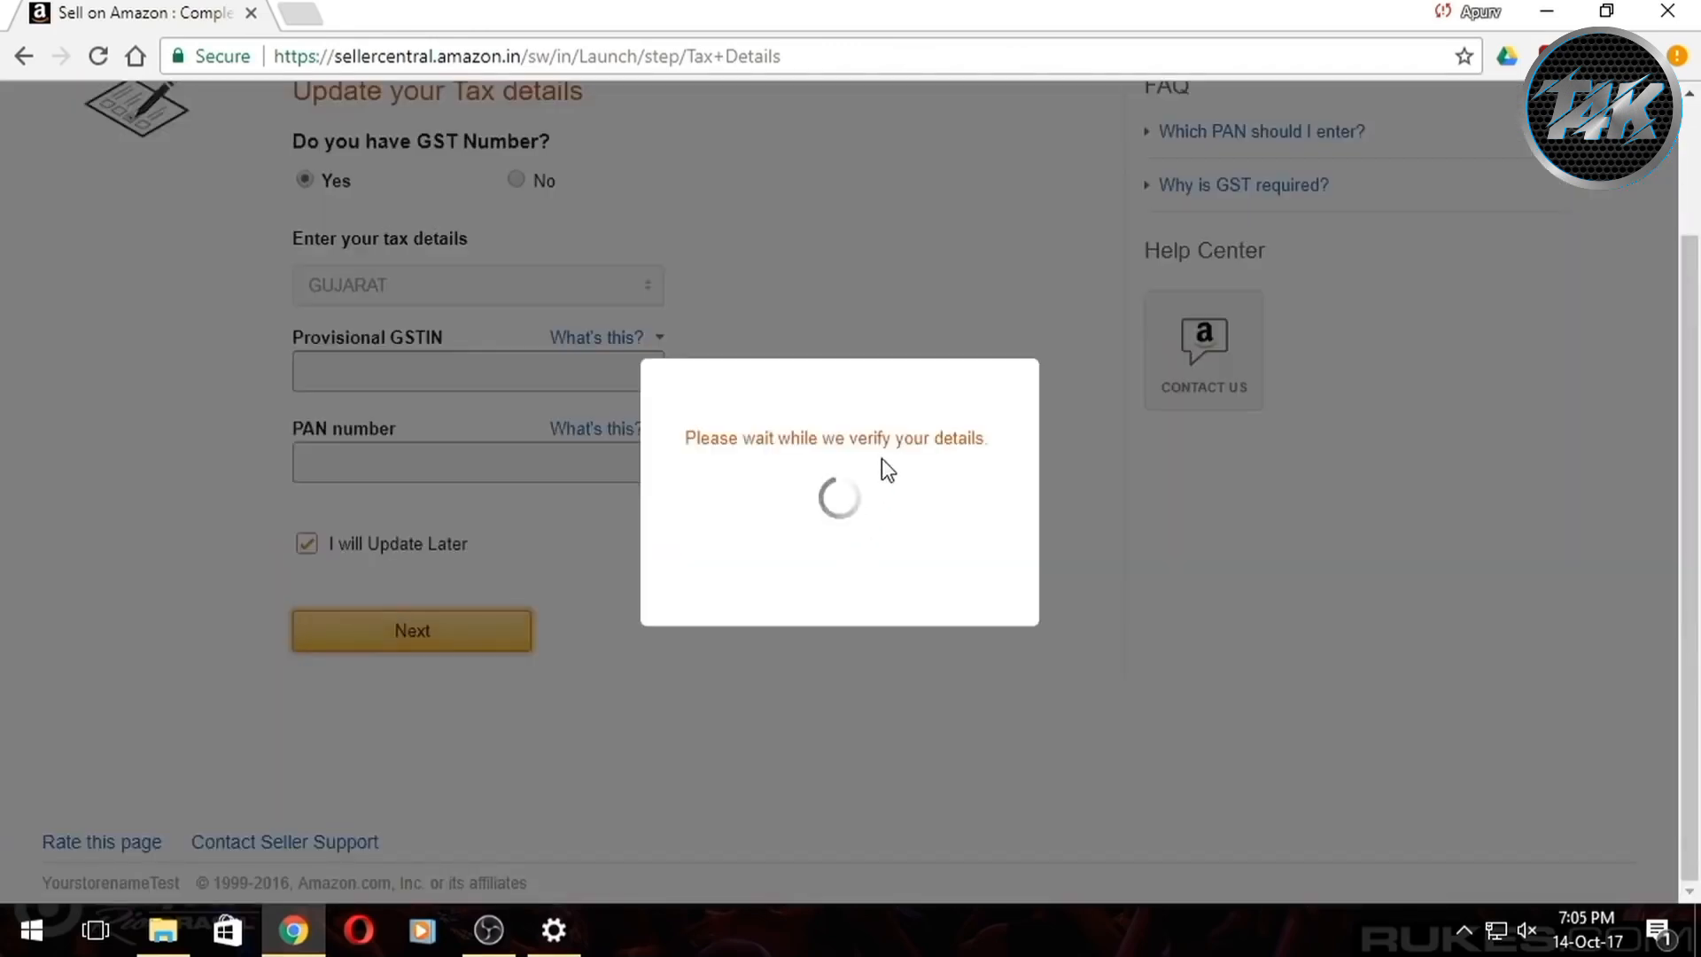
{"action": "scroll", "coordinate": [882, 461], "scroll_direction": "up", "scroll_amount": 2}
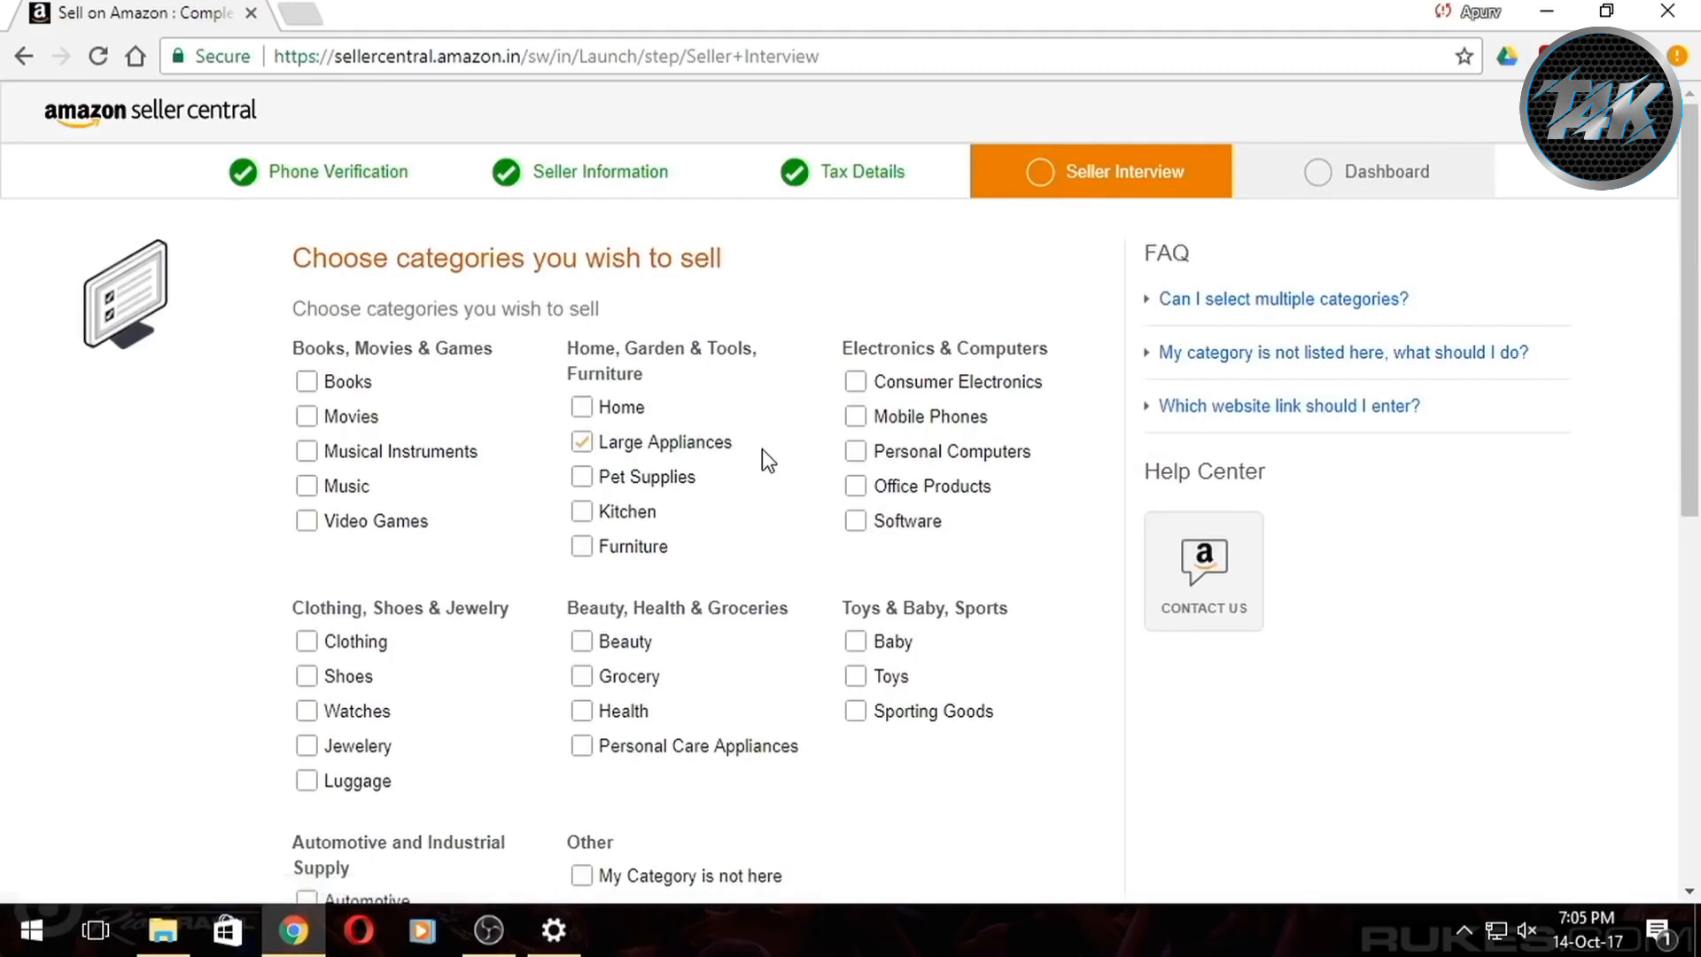
Step: Replace Large Appliances with Kitchen, Home, Consumer Electronics and Office Products, and mark reselling bought products
{"action": "left_click", "coordinate": [693, 482]}
{"action": "left_click", "coordinate": [618, 515]}
{"action": "left_click", "coordinate": [599, 406]}
{"action": "left_click", "coordinate": [858, 383]}
{"action": "left_click", "coordinate": [854, 484]}
{"action": "scroll", "coordinate": [733, 465], "scroll_direction": "down", "scroll_amount": 4}
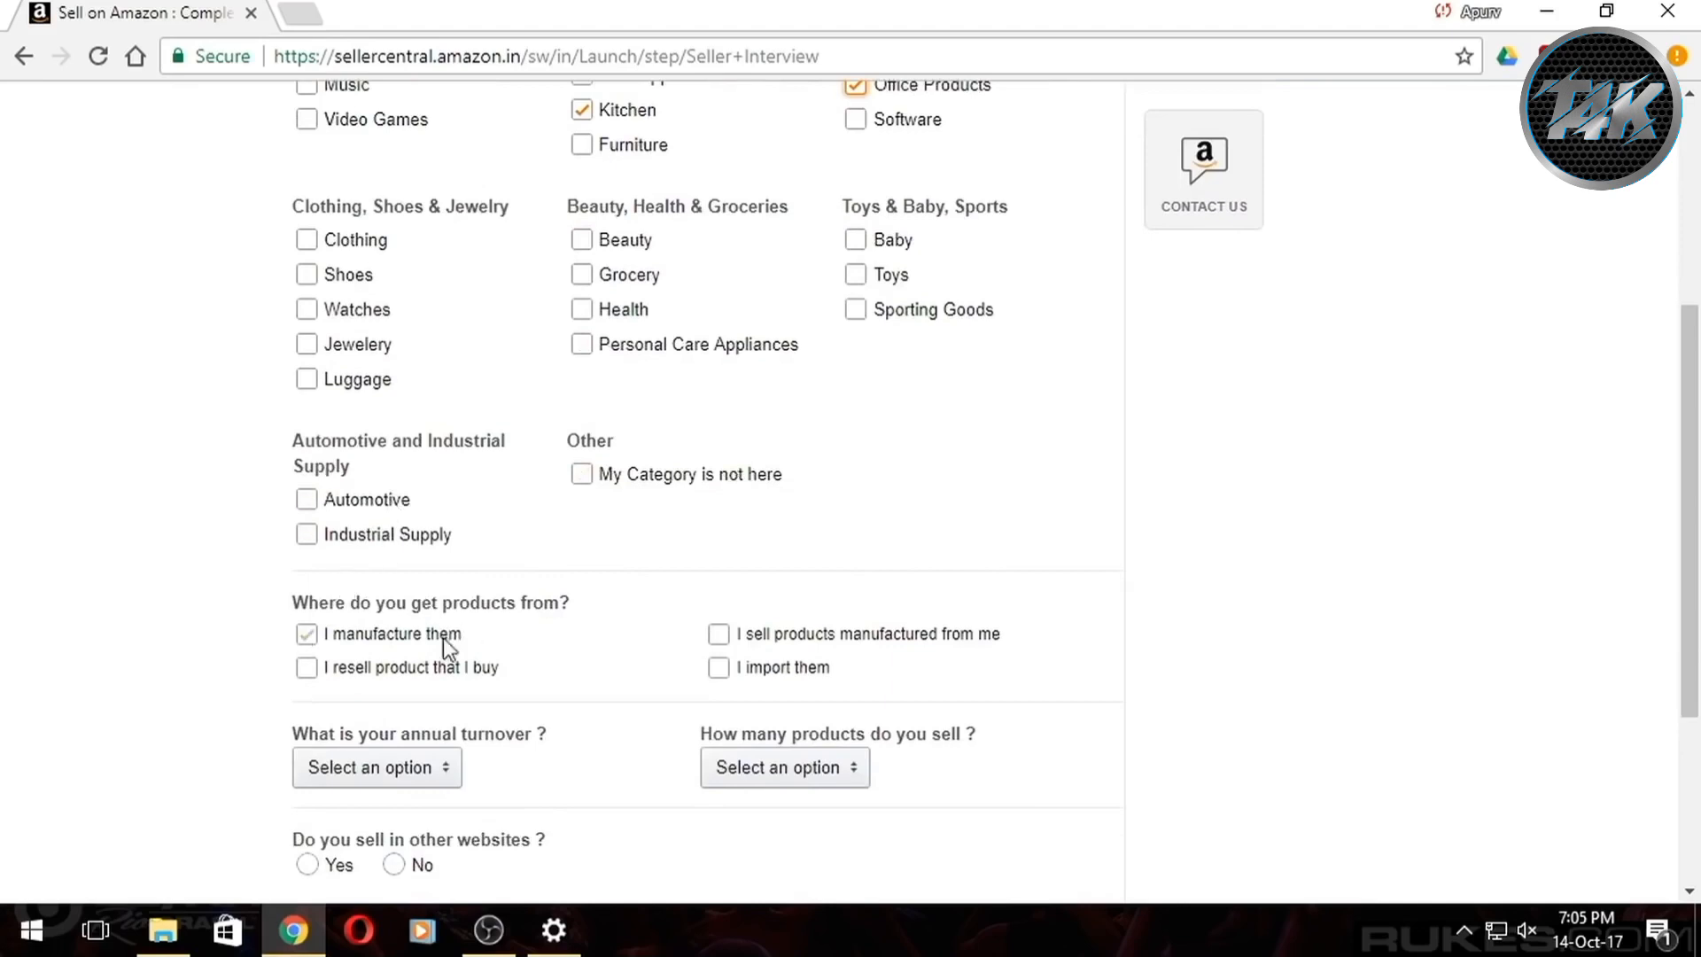
{"action": "left_click", "coordinate": [486, 672]}
{"action": "left_click", "coordinate": [337, 674]}
Step: Choose 1–10 Lakh turnover, more than 500 products, No for other websites, and submit
{"action": "scroll", "coordinate": [634, 535], "scroll_direction": "down", "scroll_amount": 2}
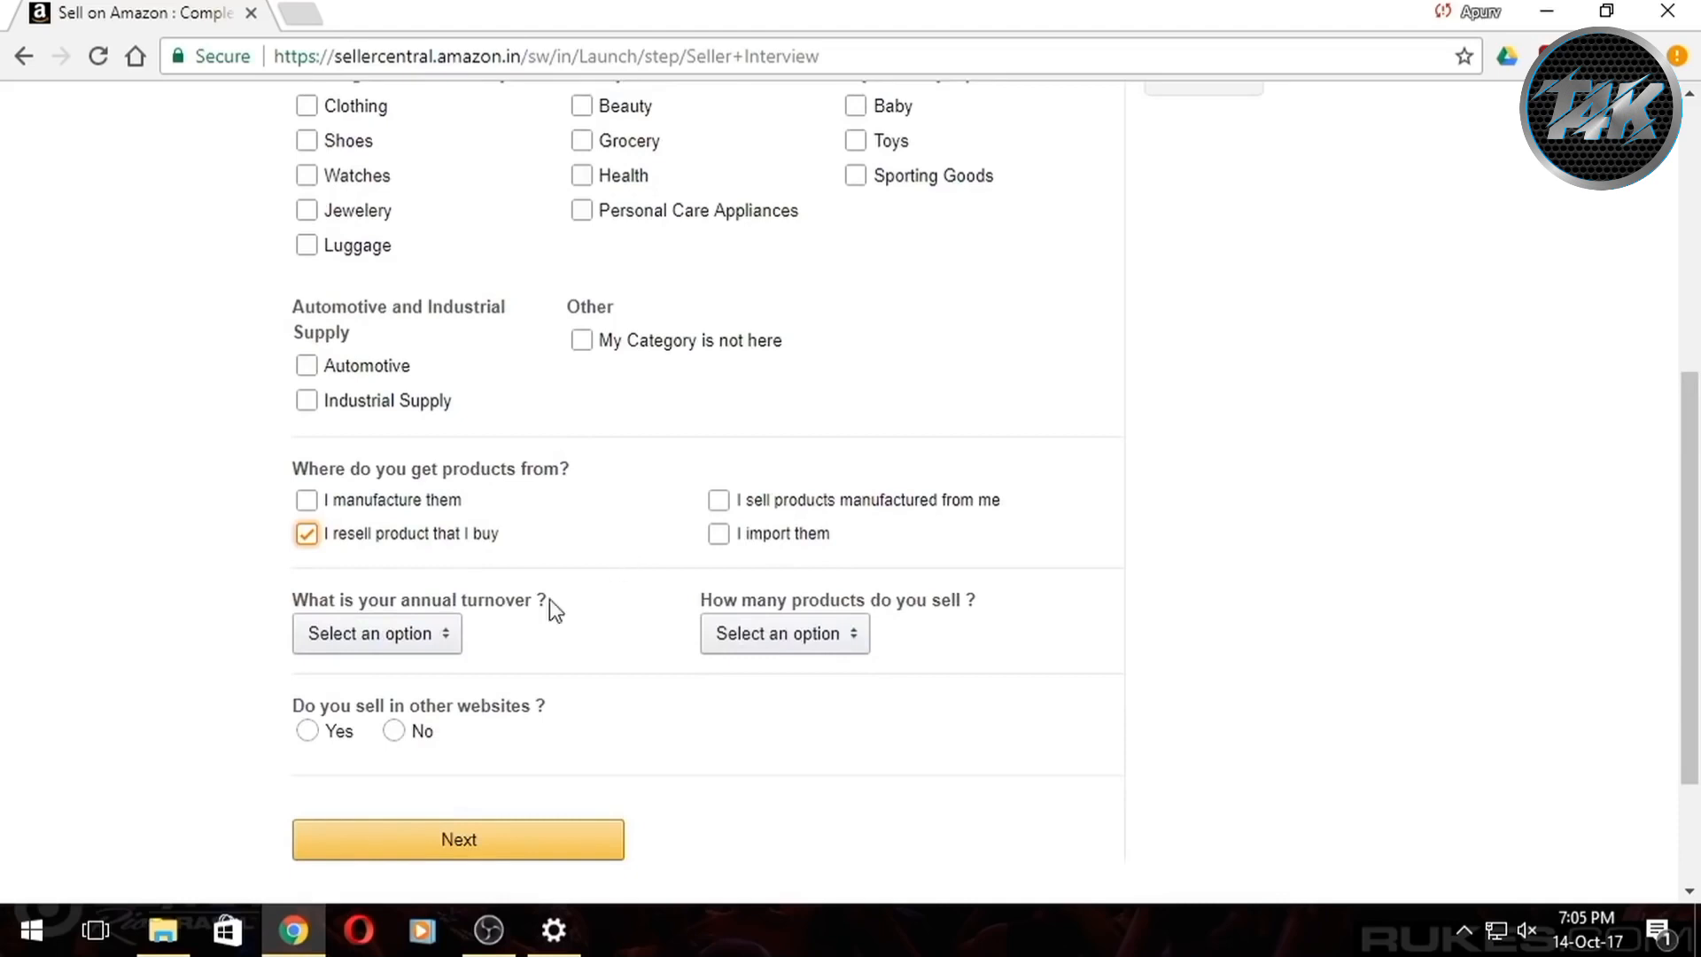
{"action": "left_click", "coordinate": [392, 636]}
{"action": "left_click", "coordinate": [434, 678]}
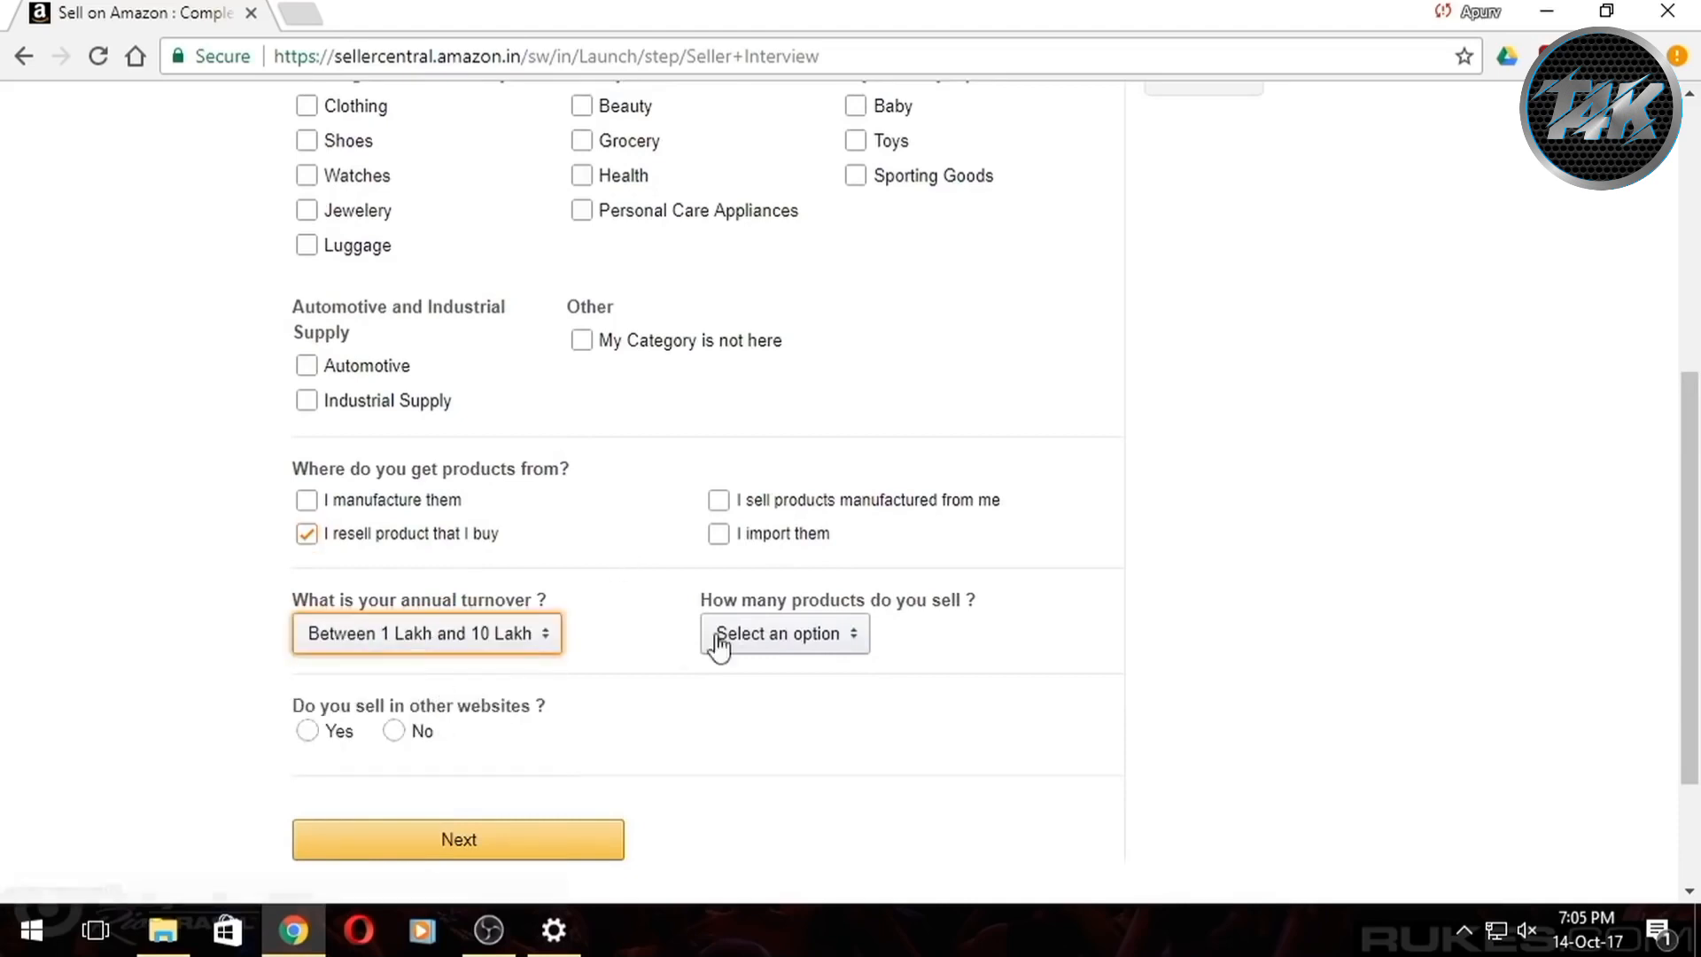
{"action": "left_click", "coordinate": [744, 633]}
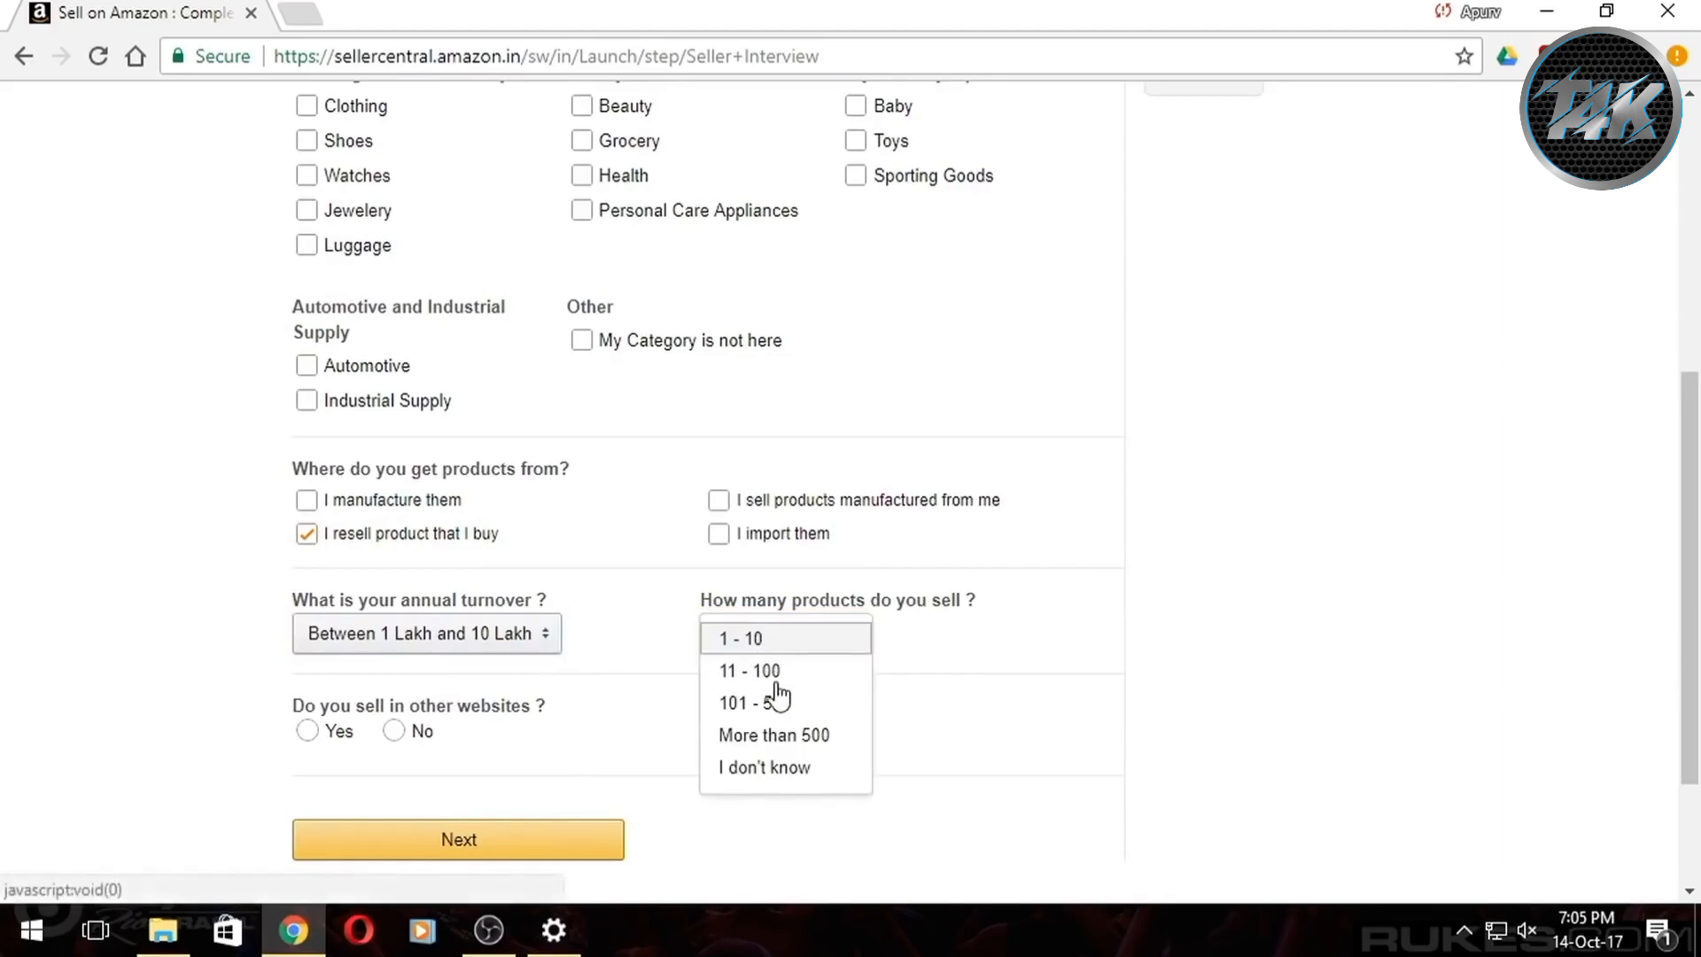
{"action": "left_click", "coordinate": [771, 737]}
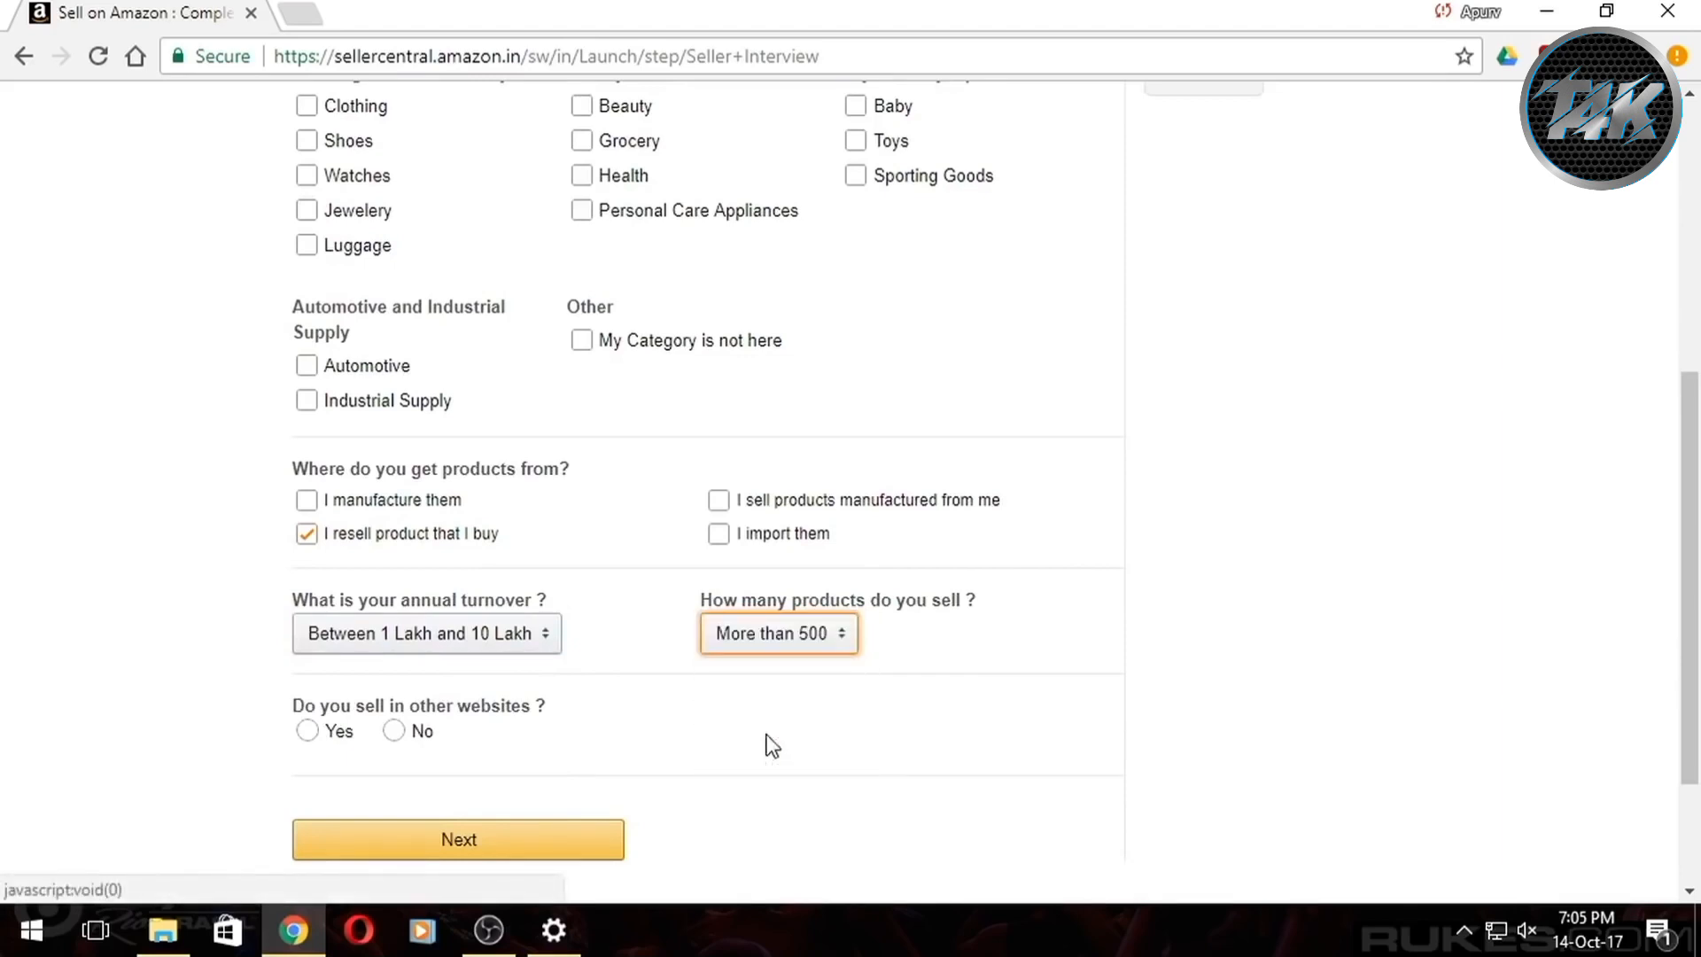
{"action": "left_click", "coordinate": [902, 698]}
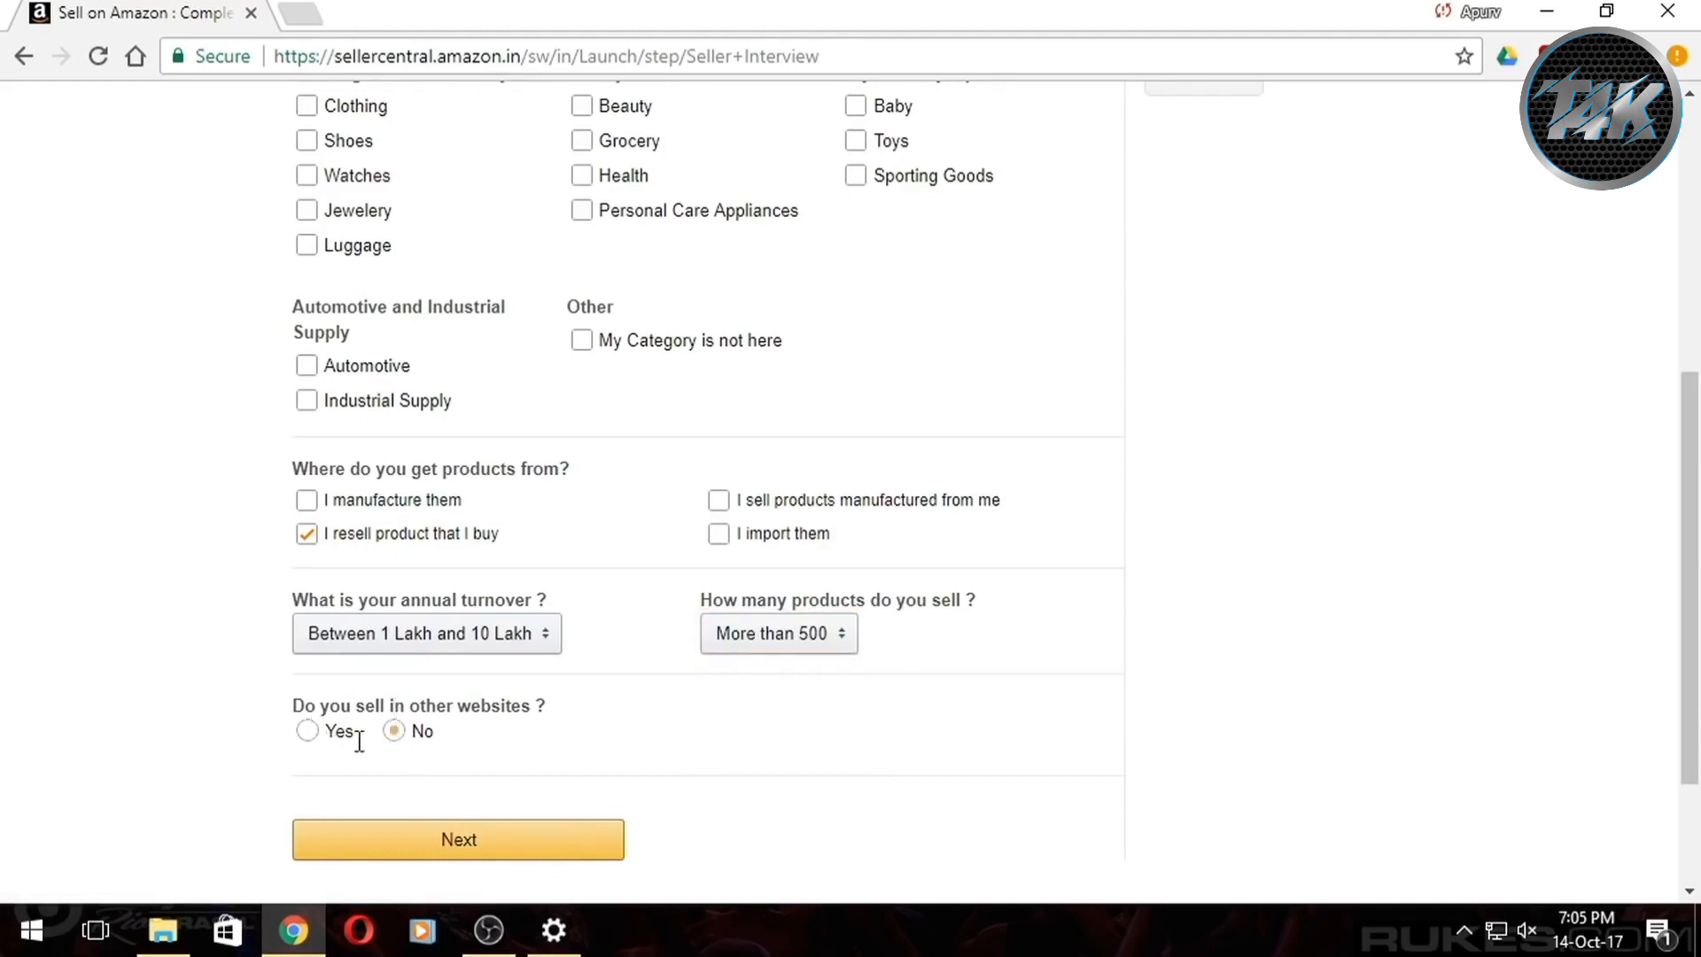
{"action": "left_click", "coordinate": [321, 735]}
{"action": "left_click", "coordinate": [399, 728]}
{"action": "left_click", "coordinate": [474, 838]}
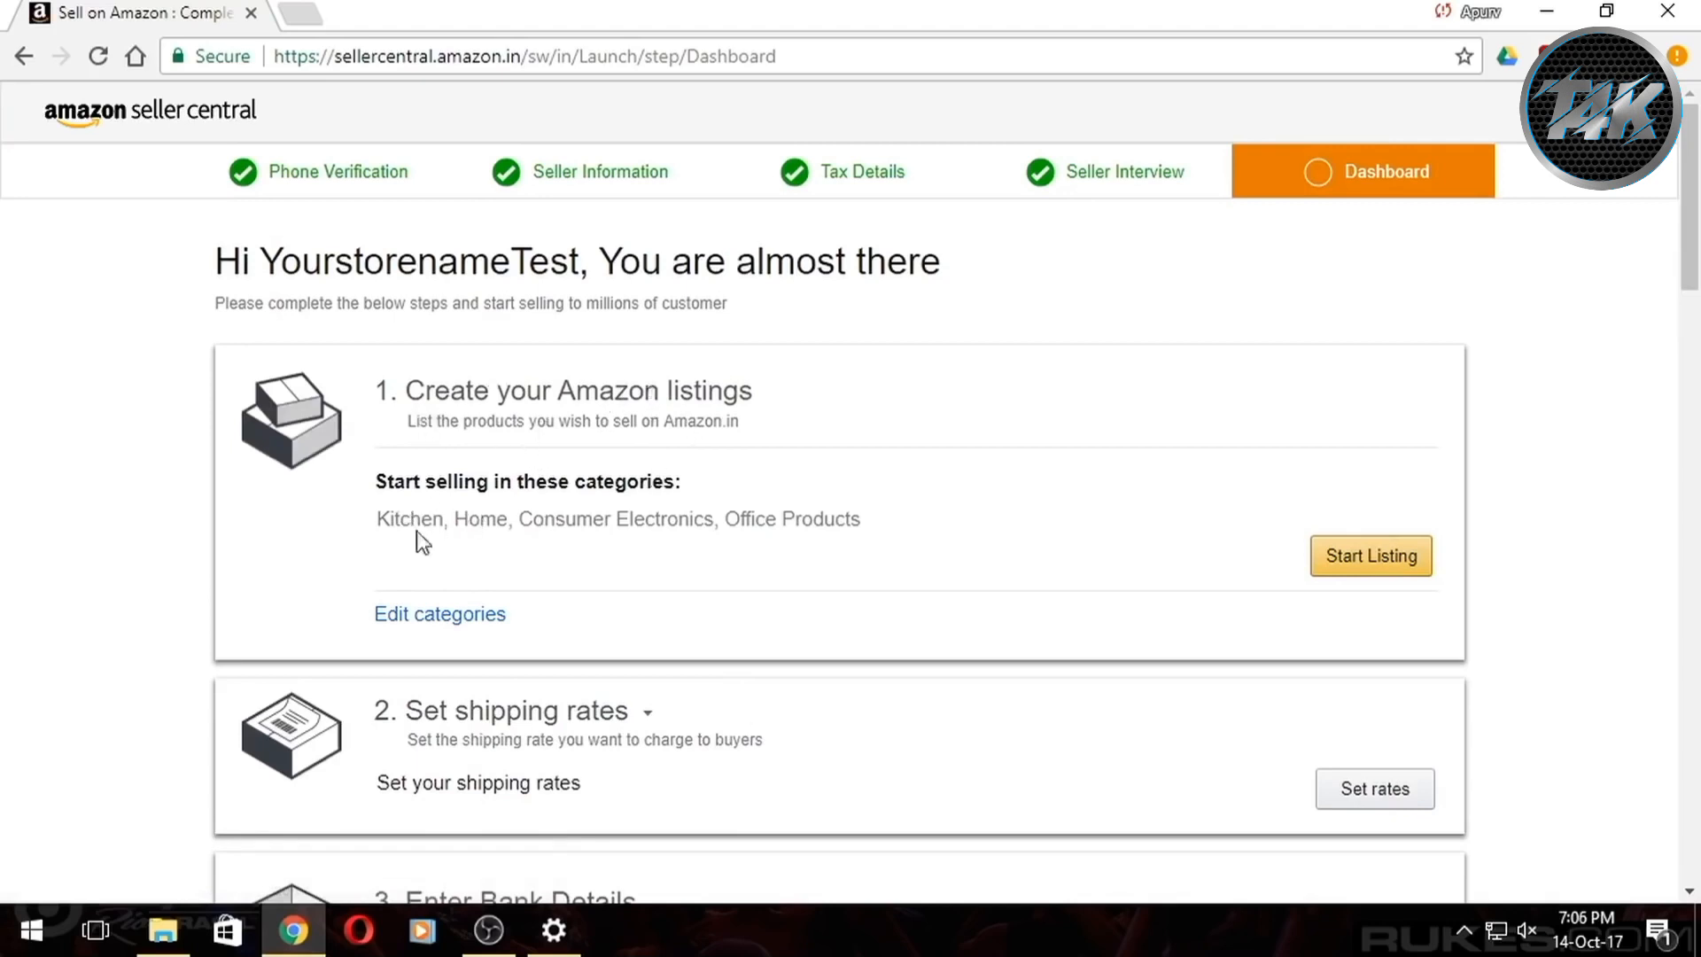
Step: Open Add a product in its own tab, then return to the dashboard and go to shipping rates
{"action": "left_click", "coordinate": [1366, 572]}
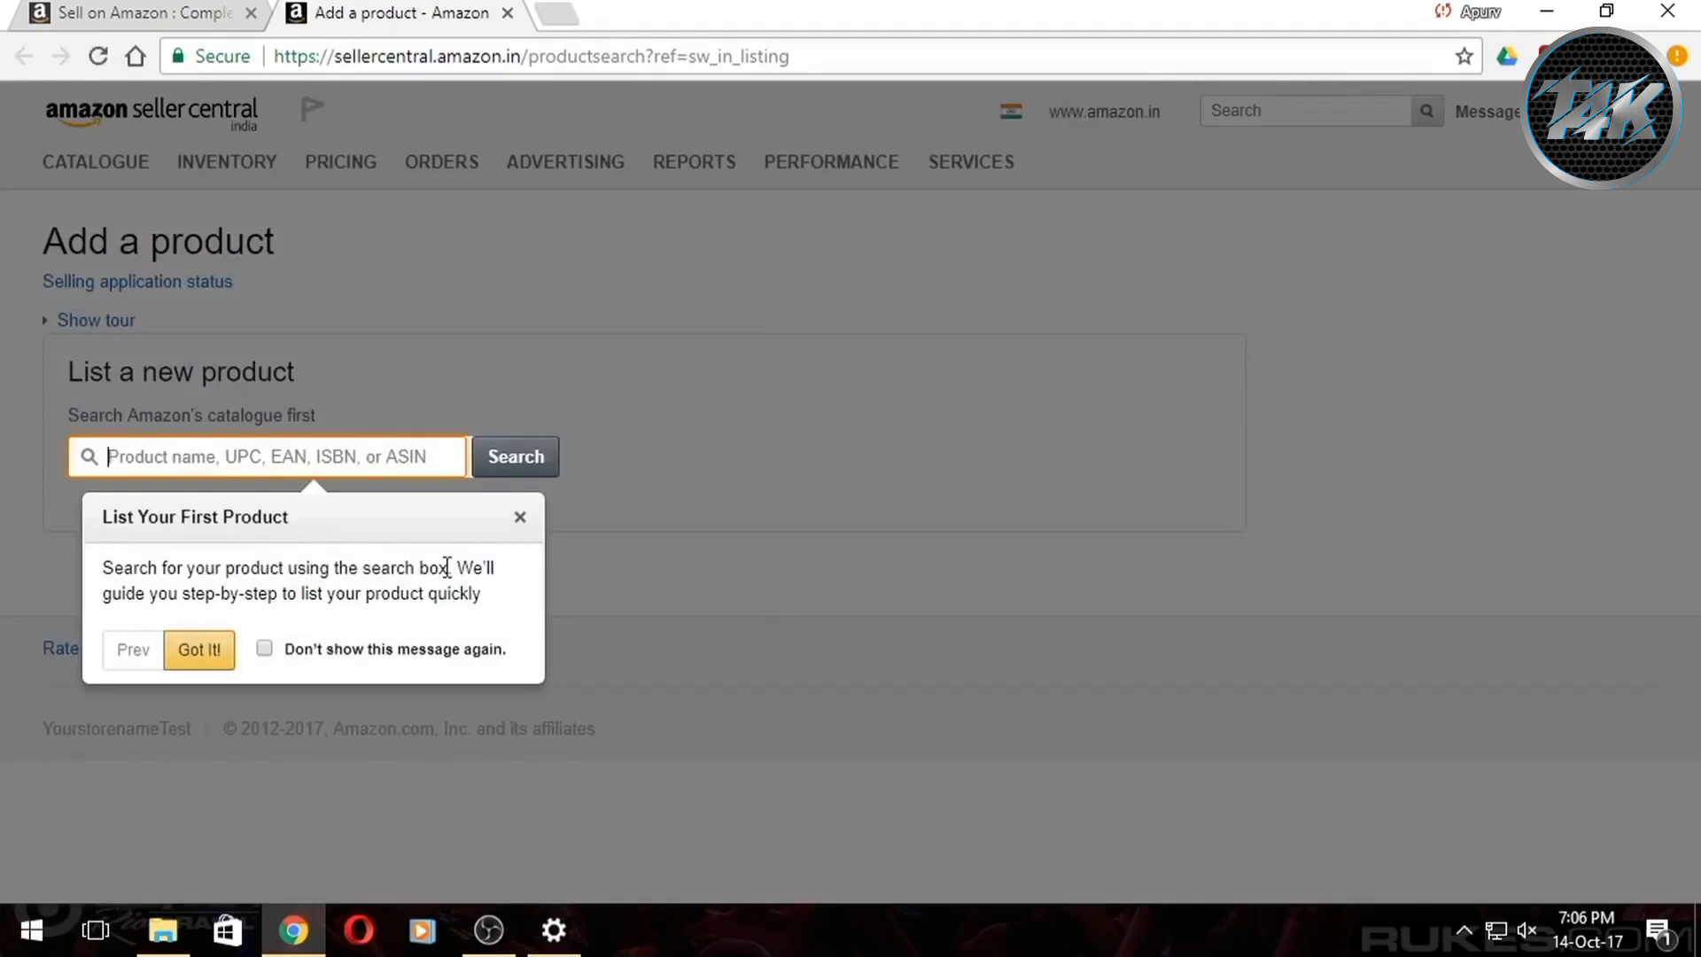
{"action": "left_click", "coordinate": [219, 7]}
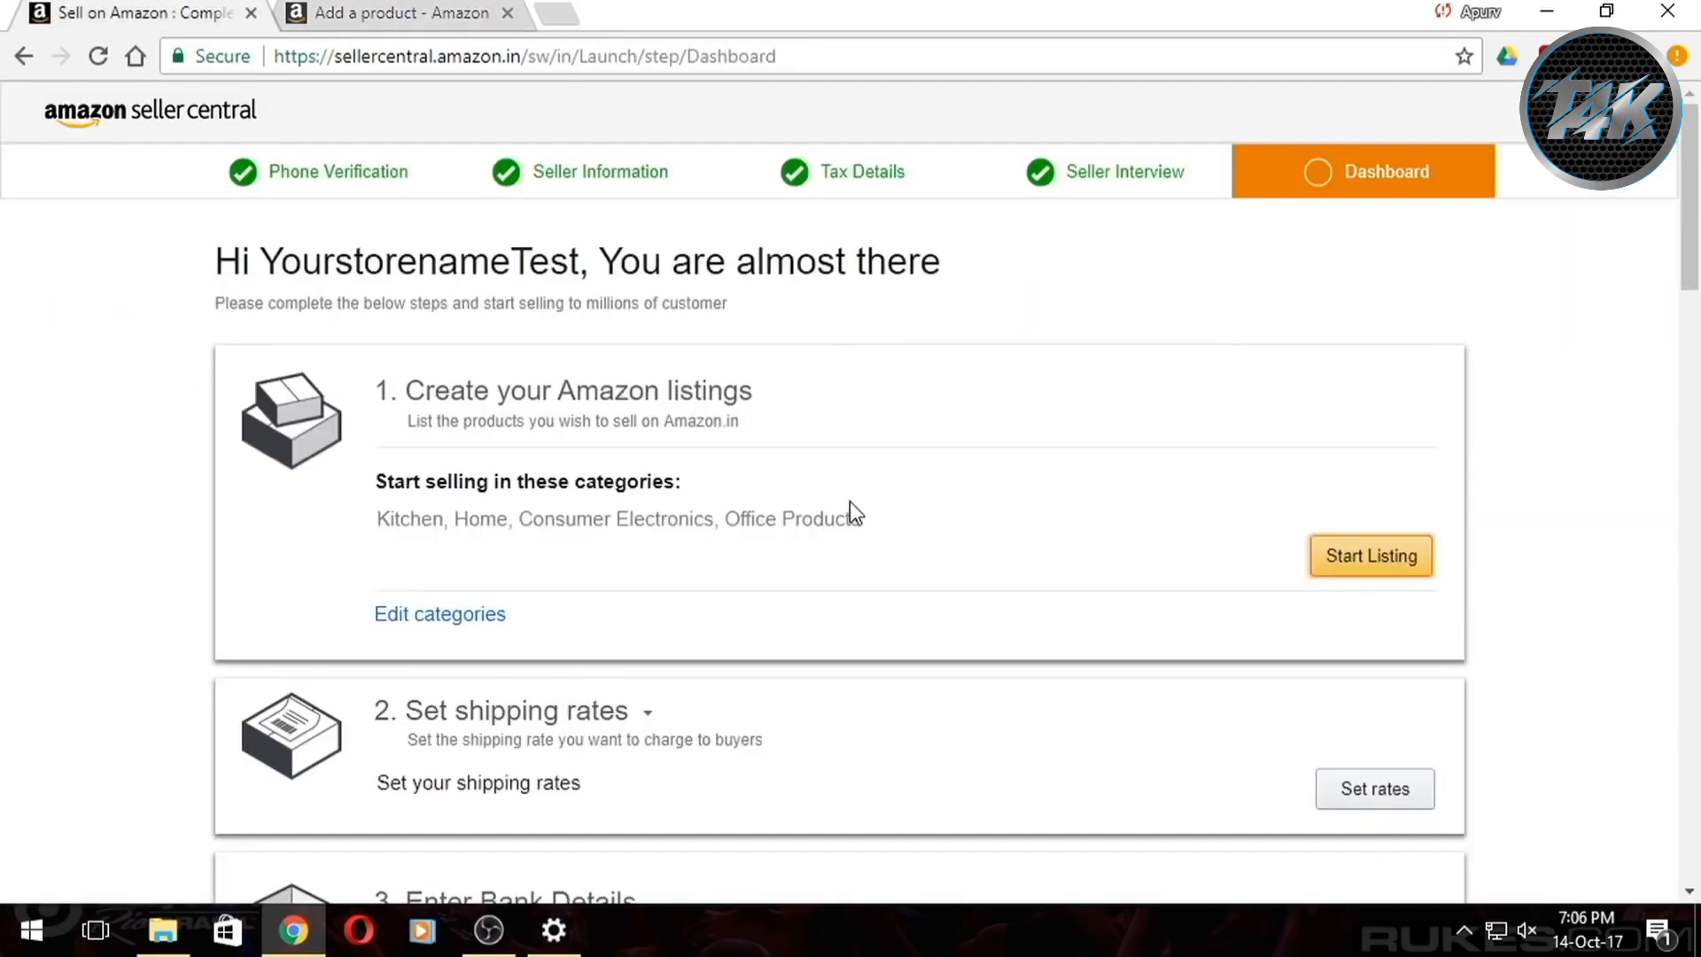
{"action": "scroll", "coordinate": [842, 503], "scroll_direction": "down", "scroll_amount": 3}
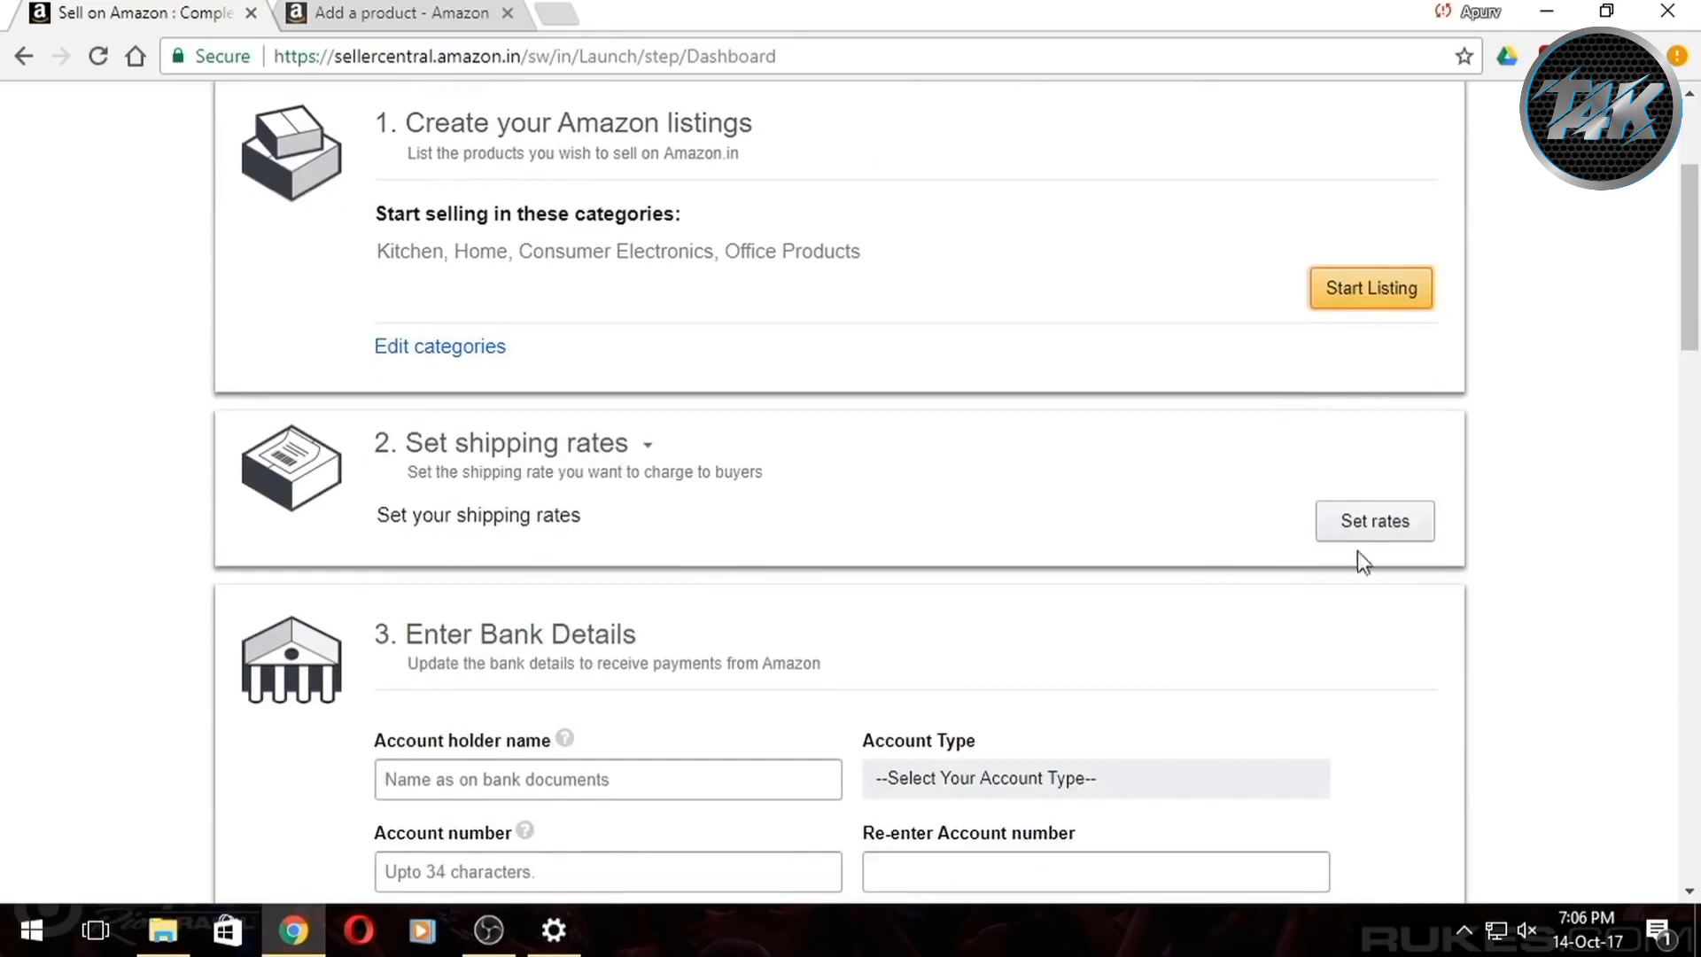
{"action": "left_click", "coordinate": [1365, 526]}
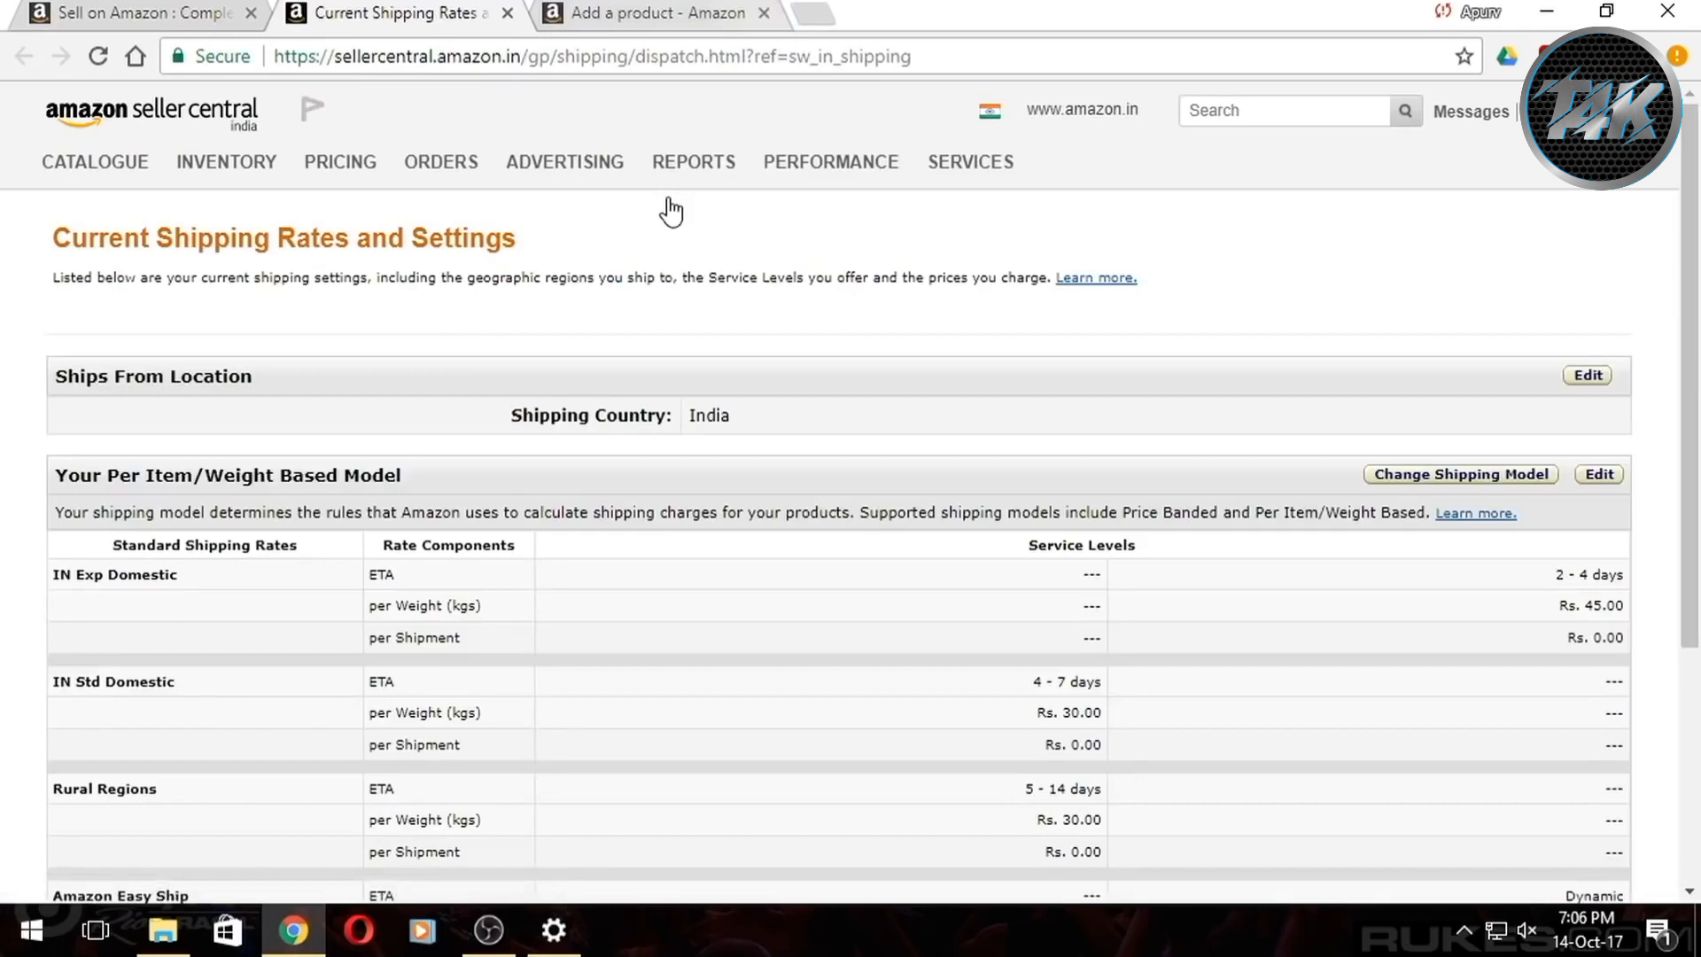
Step: Scroll the Current Shipping Rates and Settings page down to the per item/weight rates table
{"action": "mouse_move", "coordinate": [749, 282]}
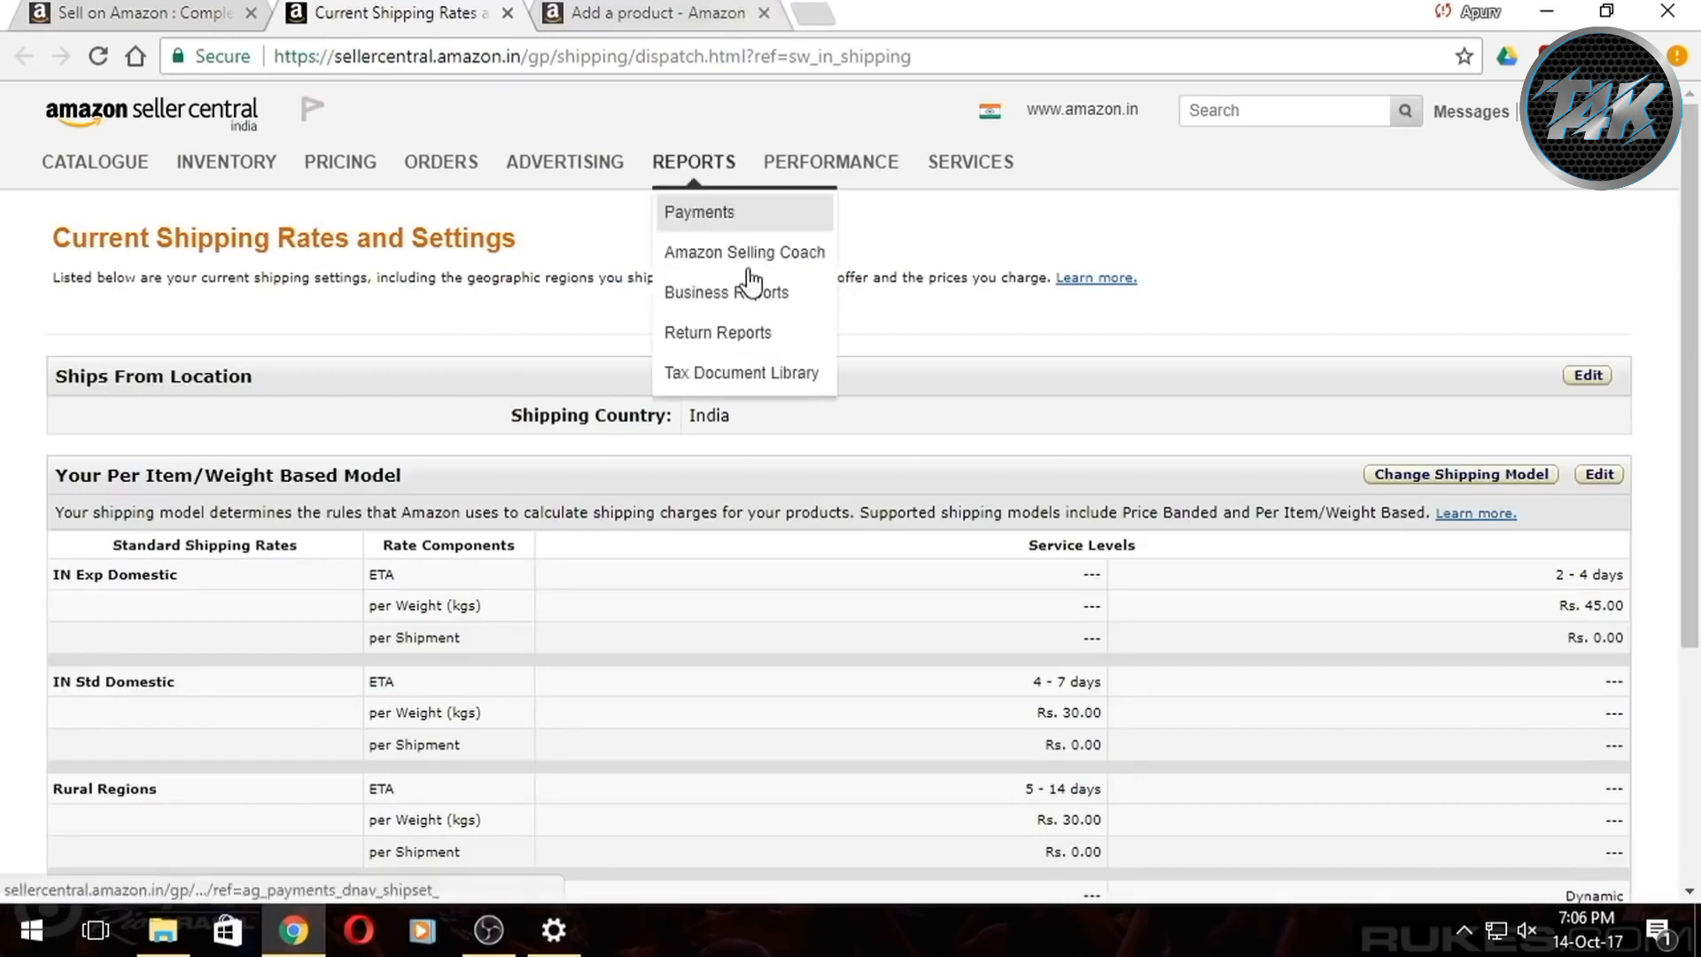
{"action": "scroll", "coordinate": [647, 335], "scroll_direction": "down", "scroll_amount": 1}
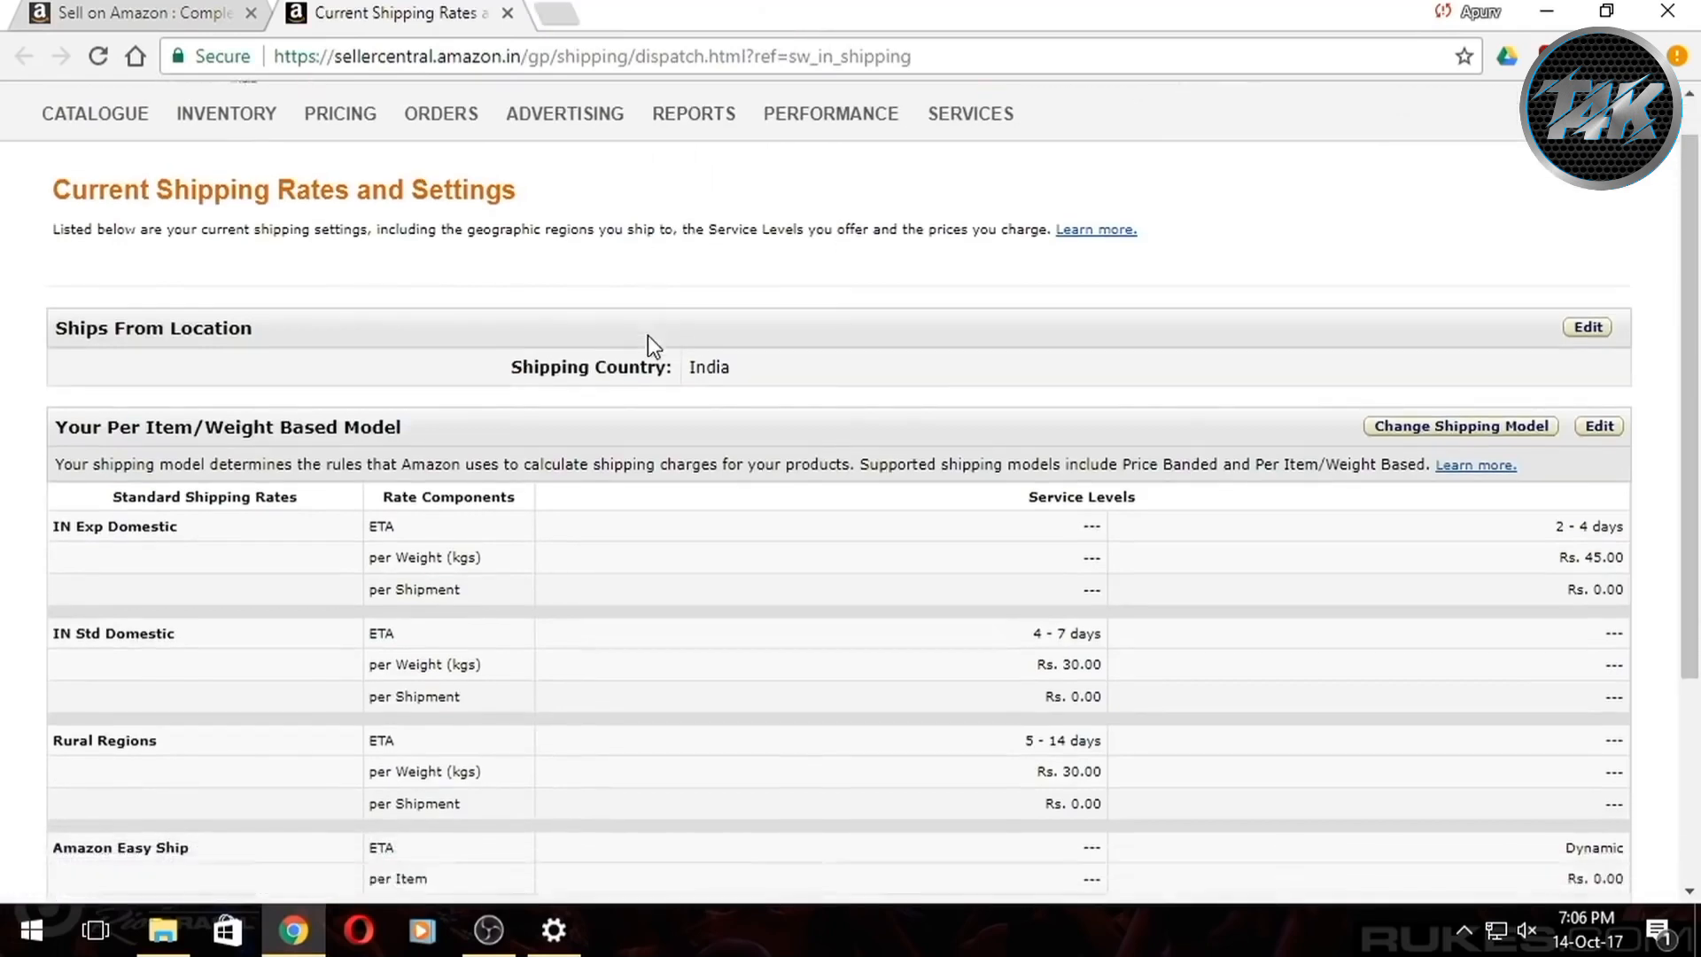
{"action": "scroll", "coordinate": [647, 335], "scroll_direction": "down", "scroll_amount": 1}
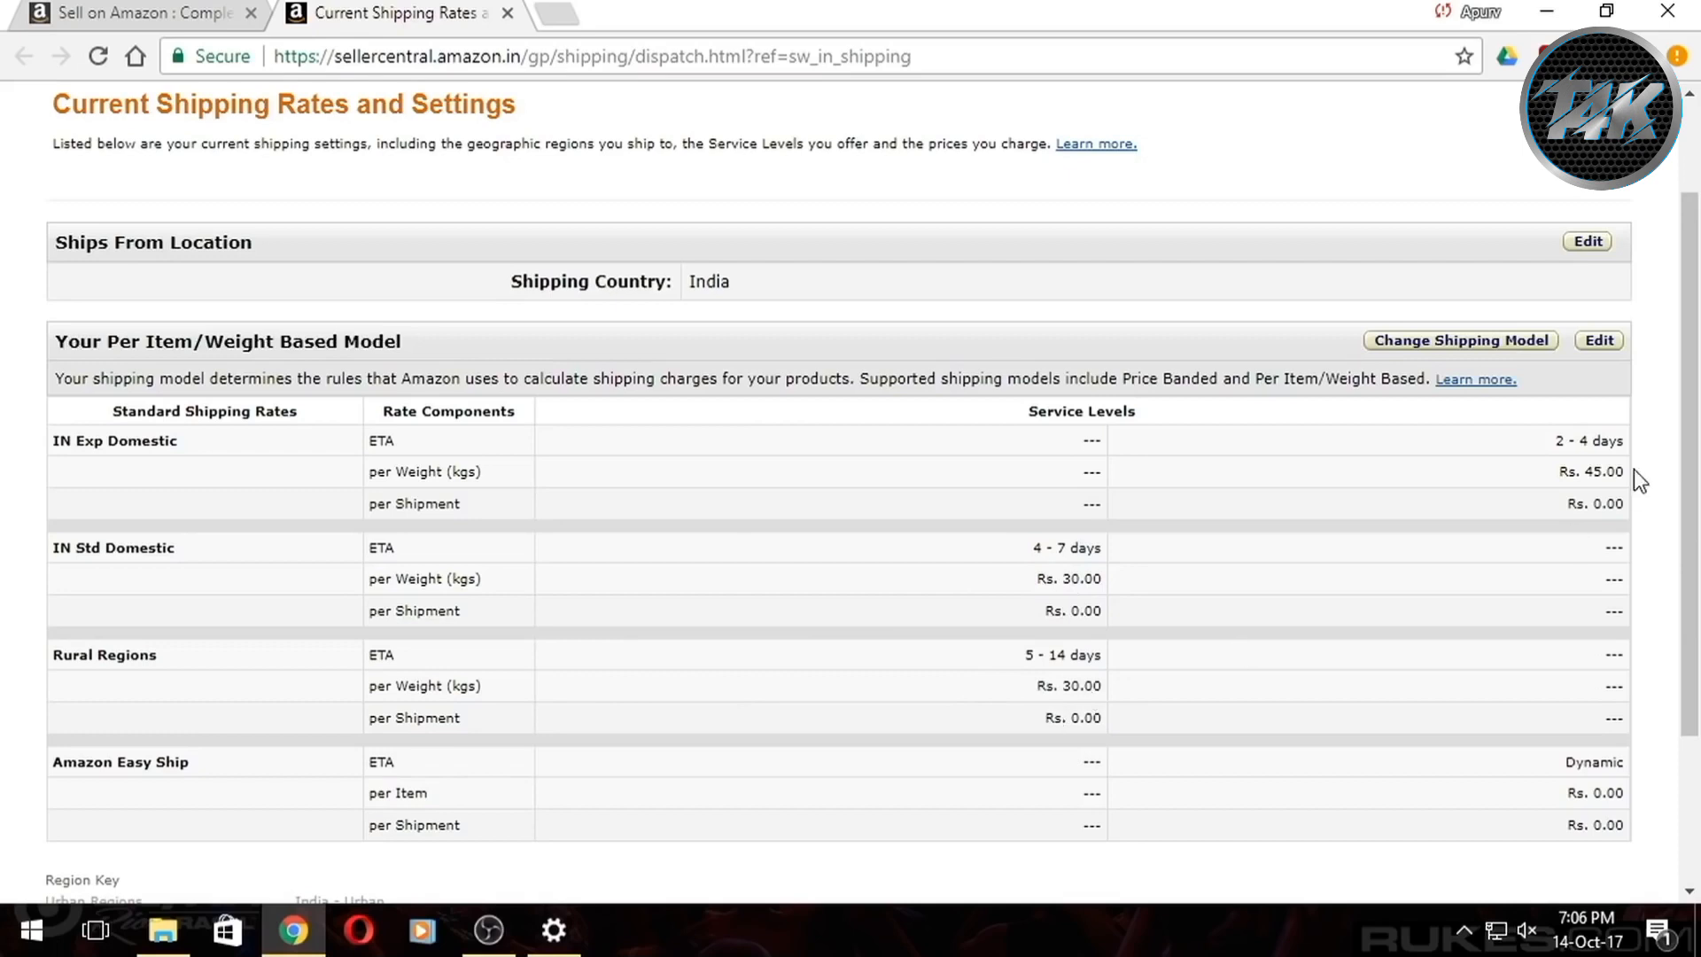
Step: Edit the Per Item/Weight Based Model, keeping Rural Regions 5–14 days ticked
{"action": "left_click", "coordinate": [1601, 342]}
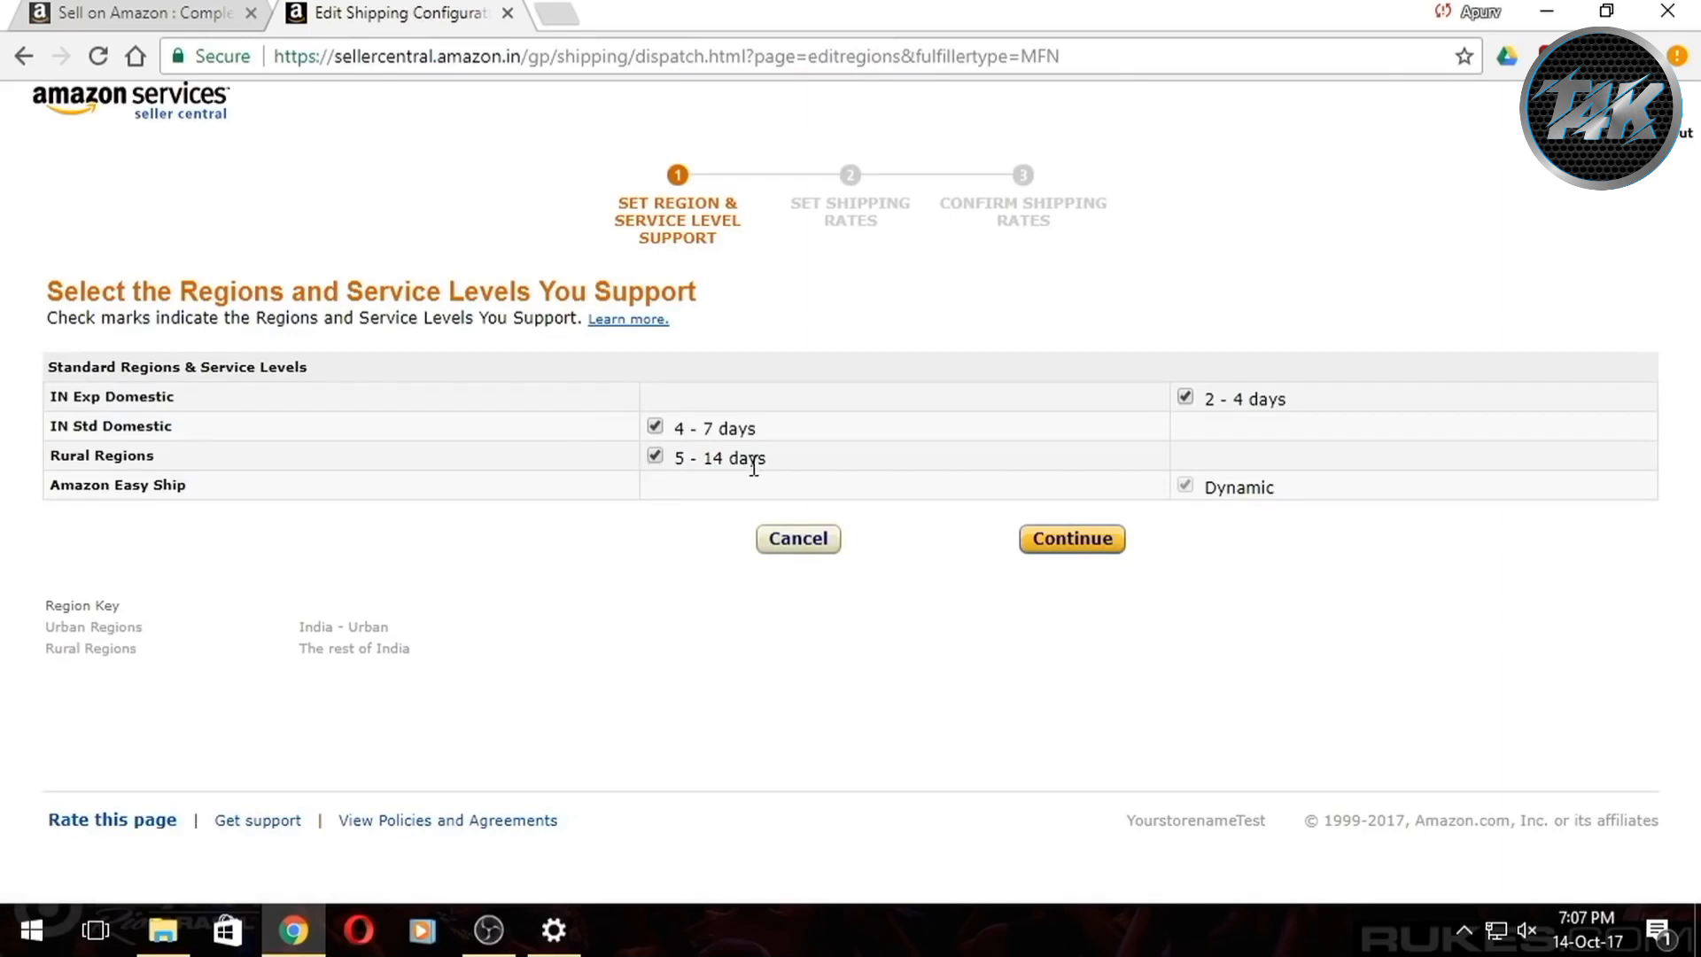
{"action": "left_click", "coordinate": [655, 457]}
{"action": "left_click", "coordinate": [656, 456]}
Step: Switch the IN Exp Domestic, IN Std Domestic and Rural Regions rate components to per Item
{"action": "left_click", "coordinate": [1042, 540]}
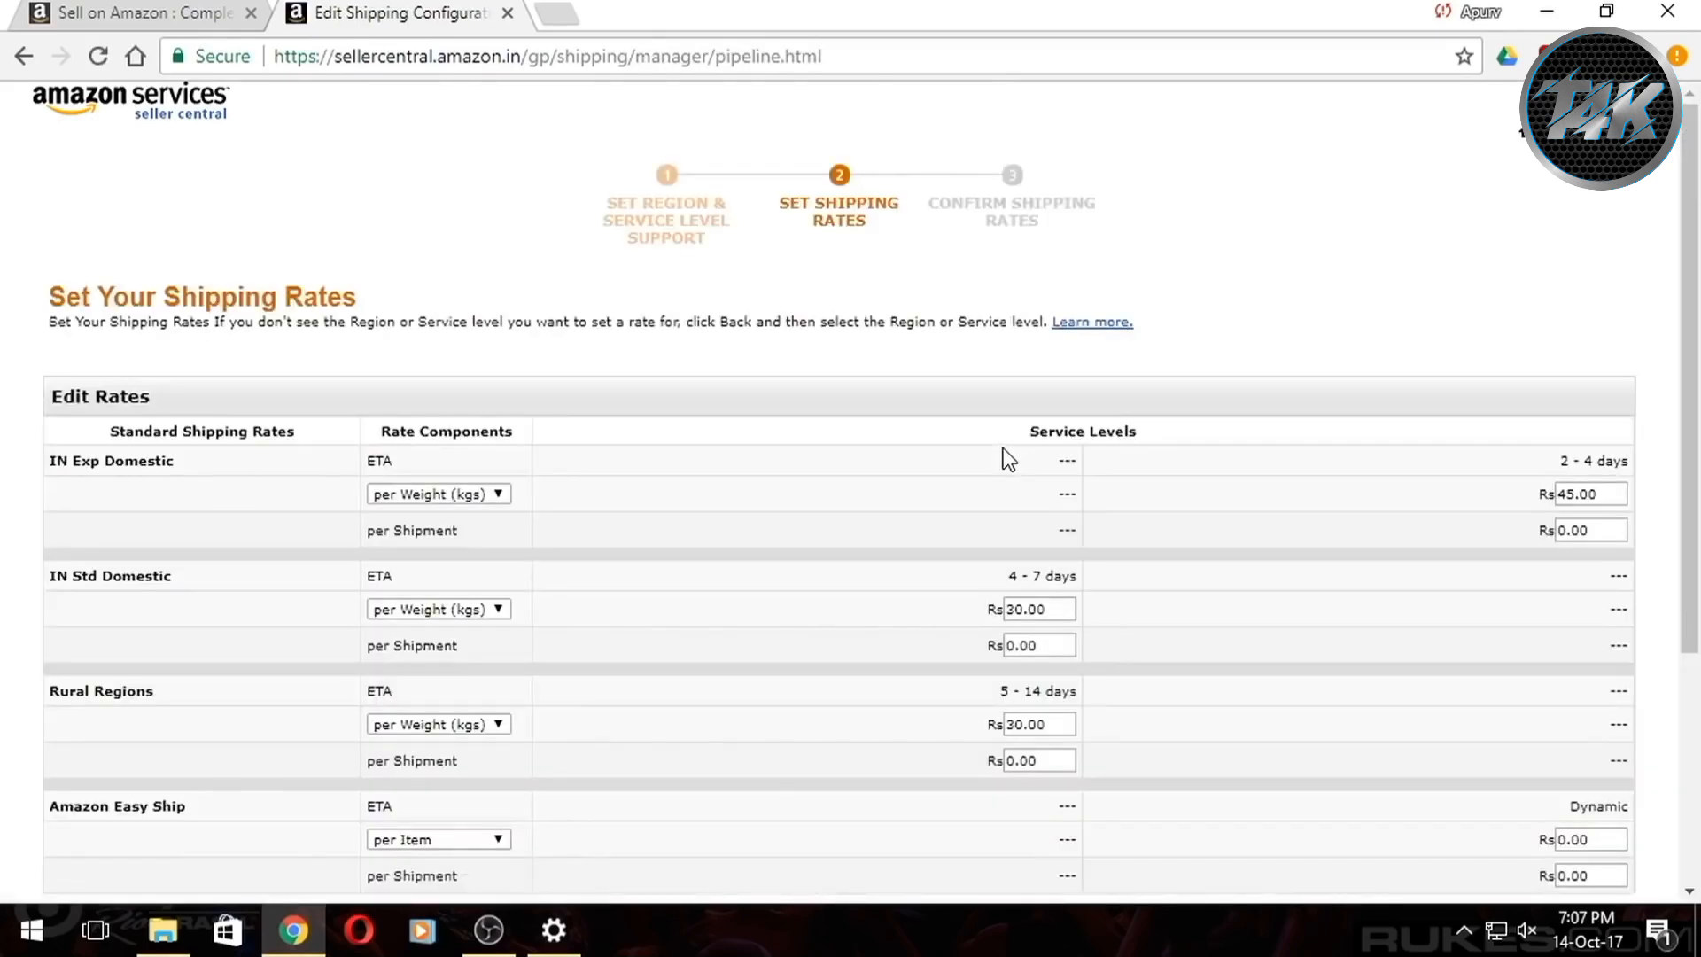
{"action": "scroll", "coordinate": [796, 393], "scroll_direction": "down", "scroll_amount": 3}
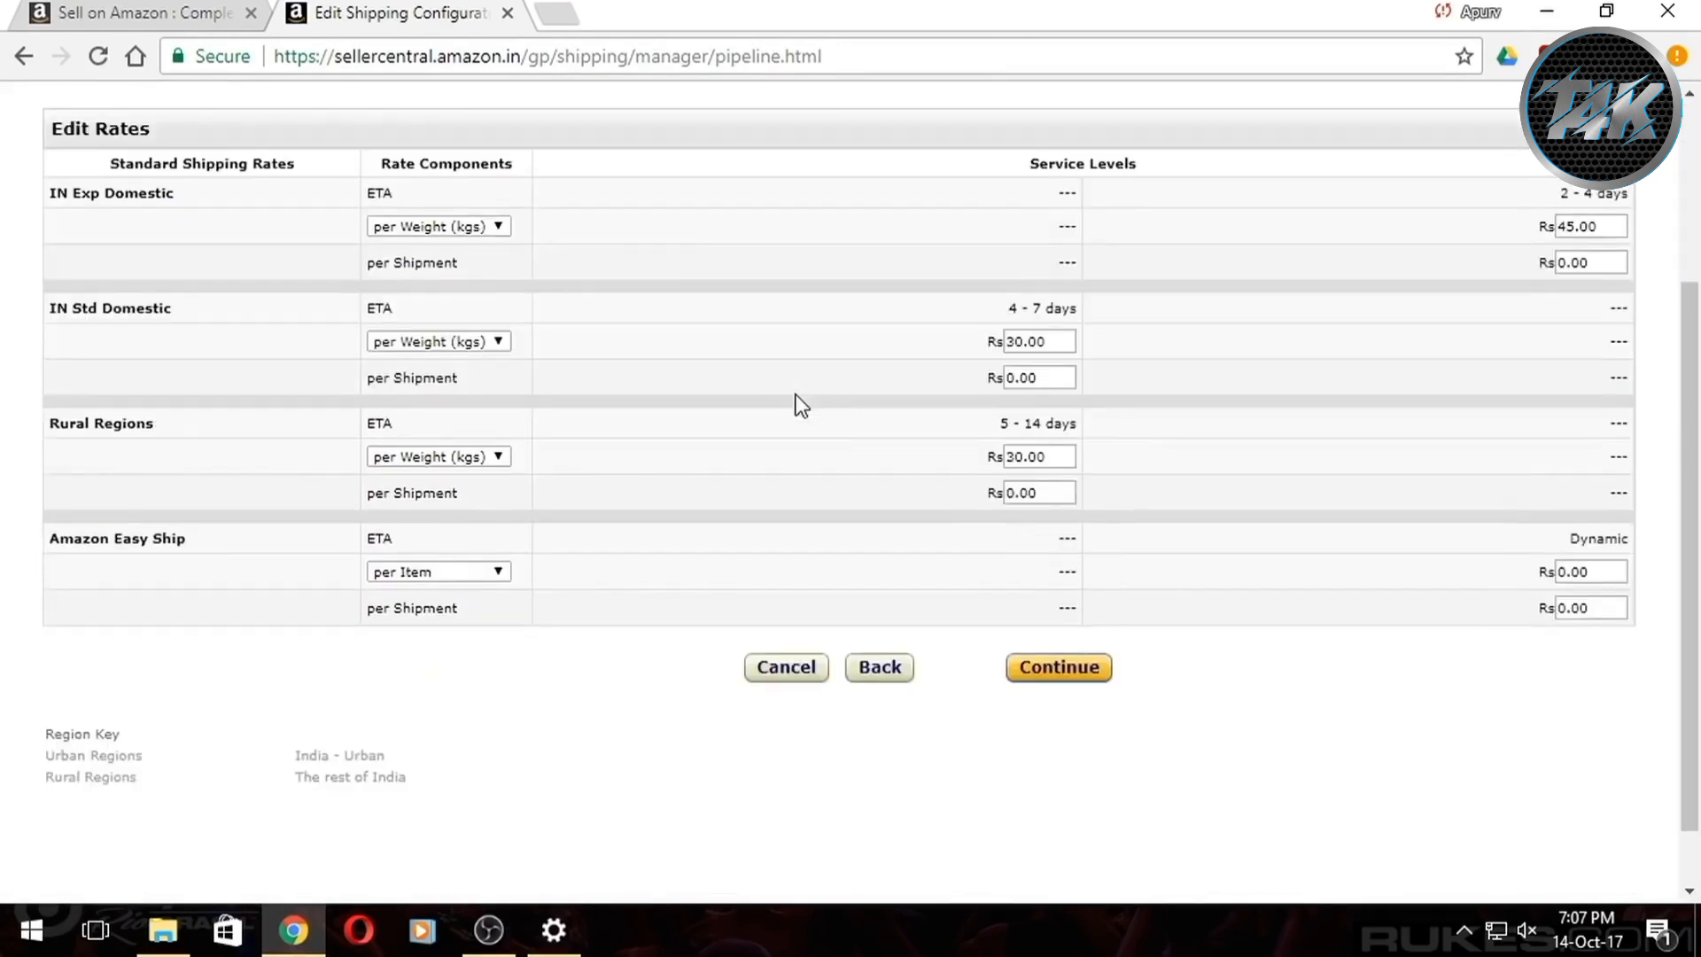
{"action": "left_click", "coordinate": [443, 228]}
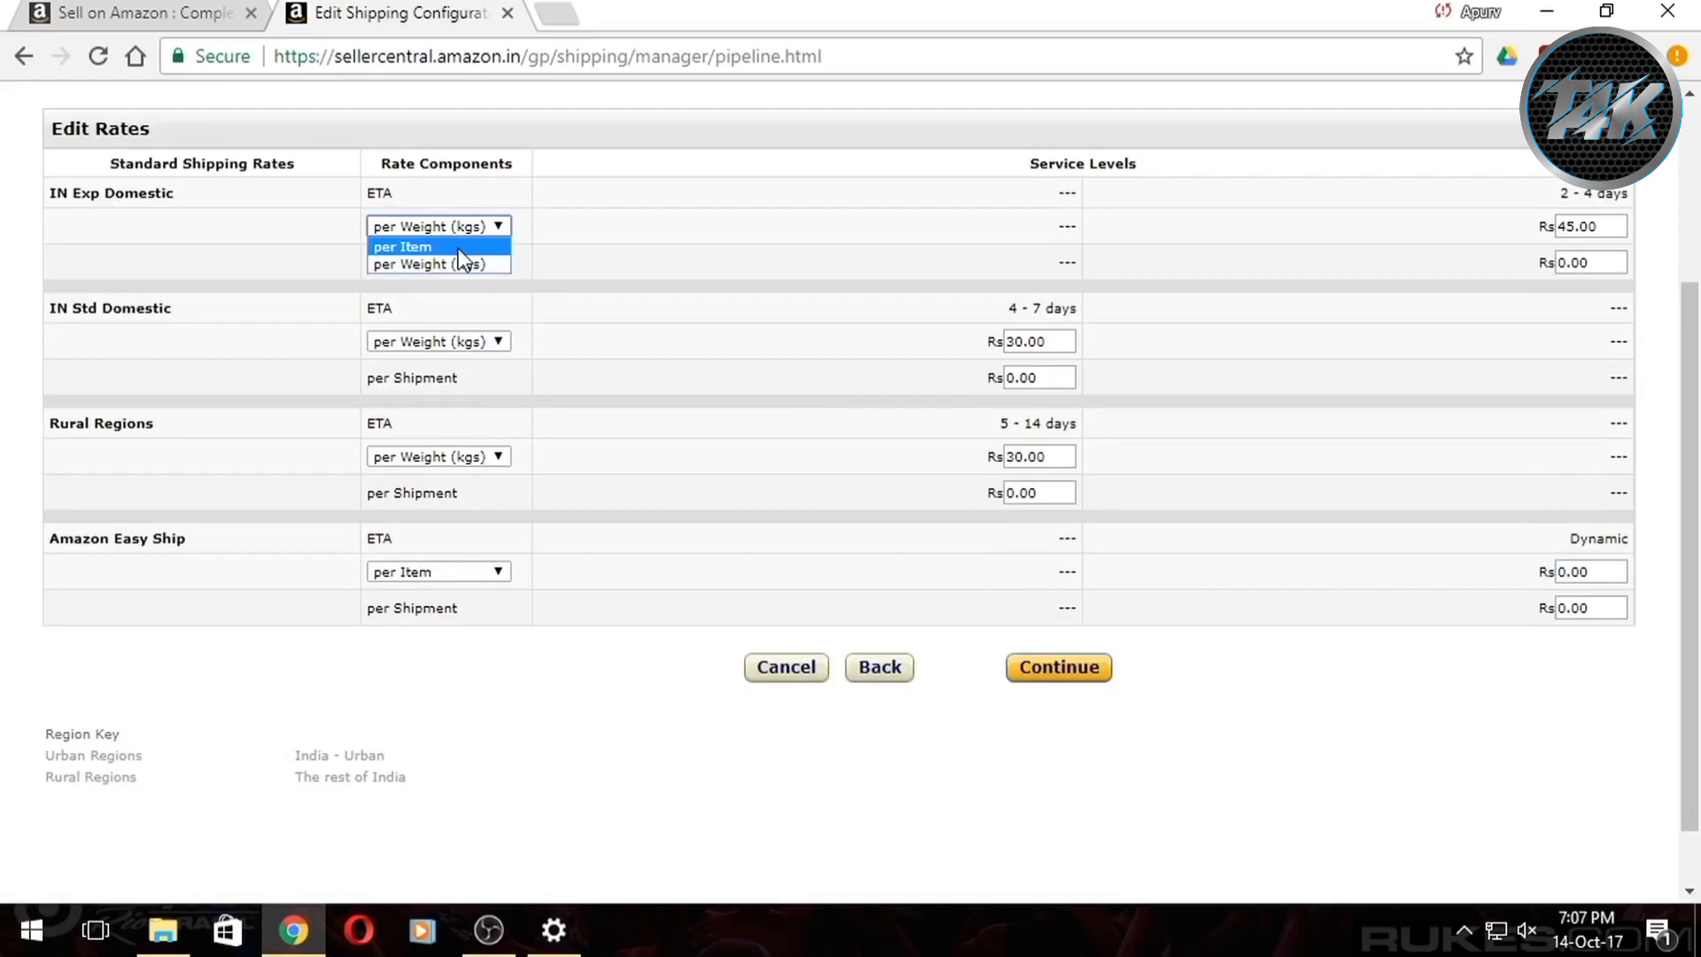
{"action": "left_click", "coordinate": [459, 248]}
{"action": "left_click", "coordinate": [439, 341]}
{"action": "left_click", "coordinate": [443, 363]}
{"action": "left_click", "coordinate": [481, 456]}
{"action": "left_click", "coordinate": [443, 476]}
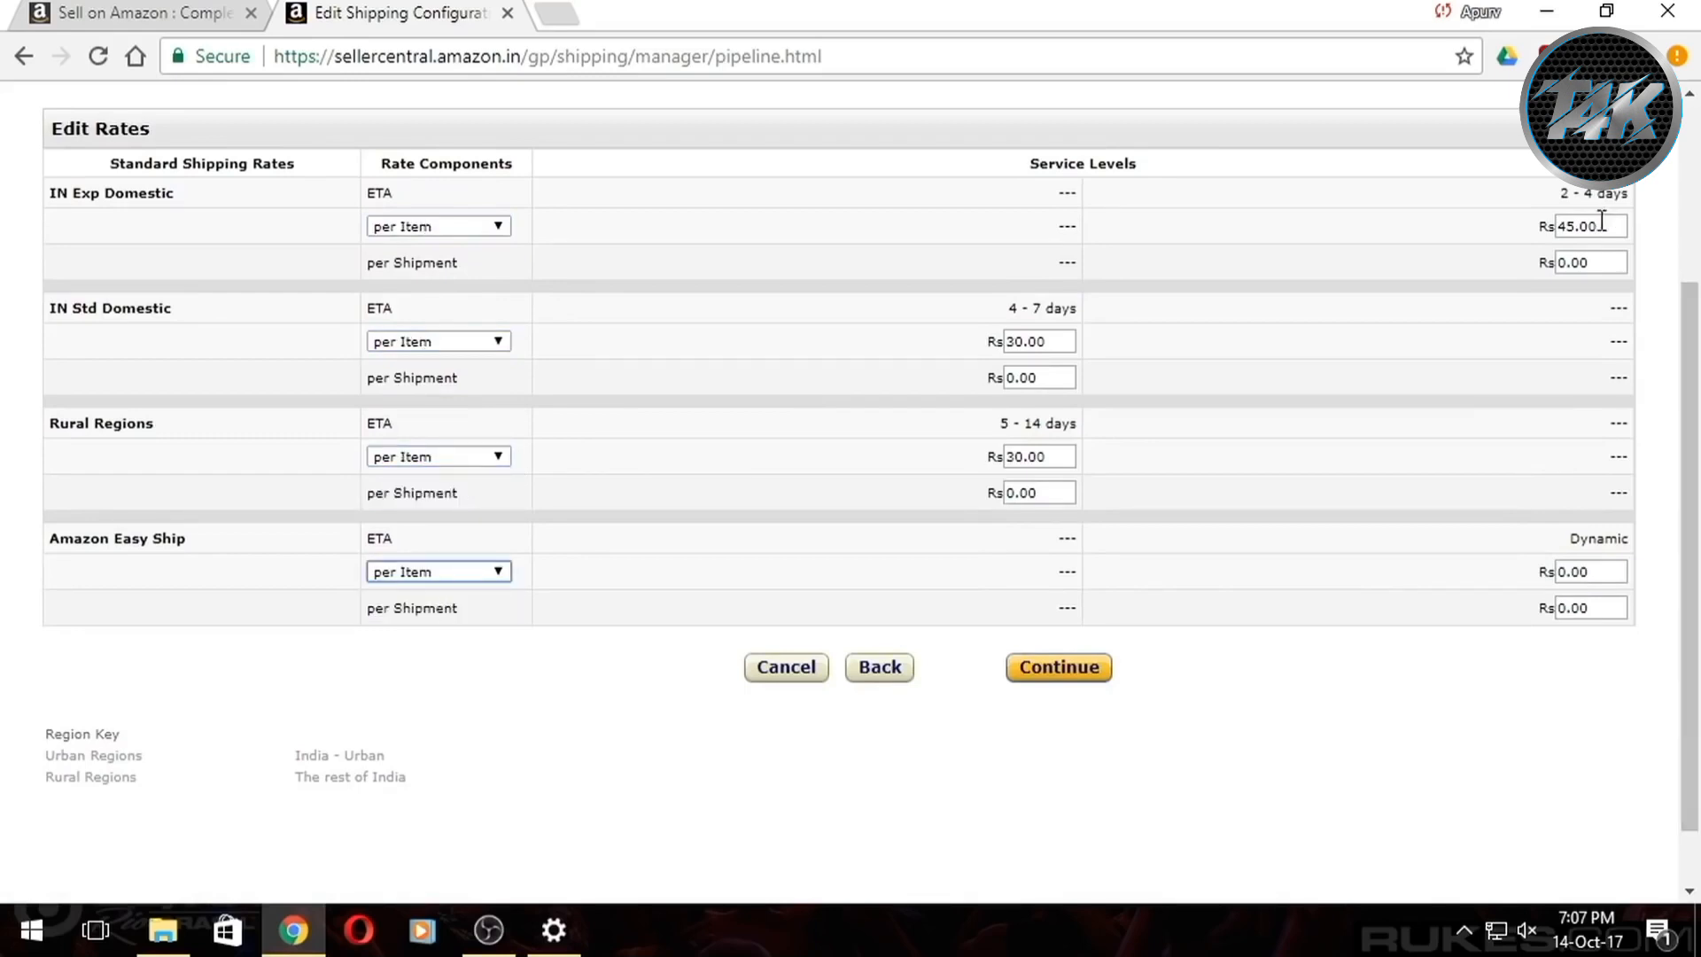
Step: Enter Rs. 50 as the rate for IN Exp Domestic, IN Std Domestic, Rural Regions and Amazon Easy Ship
{"action": "left_click_drag", "start_coordinate": [1604, 226], "coordinate": [1492, 209]}
{"action": "type", "text": "50"}
{"action": "left_click_drag", "start_coordinate": [1065, 341], "coordinate": [965, 327]}
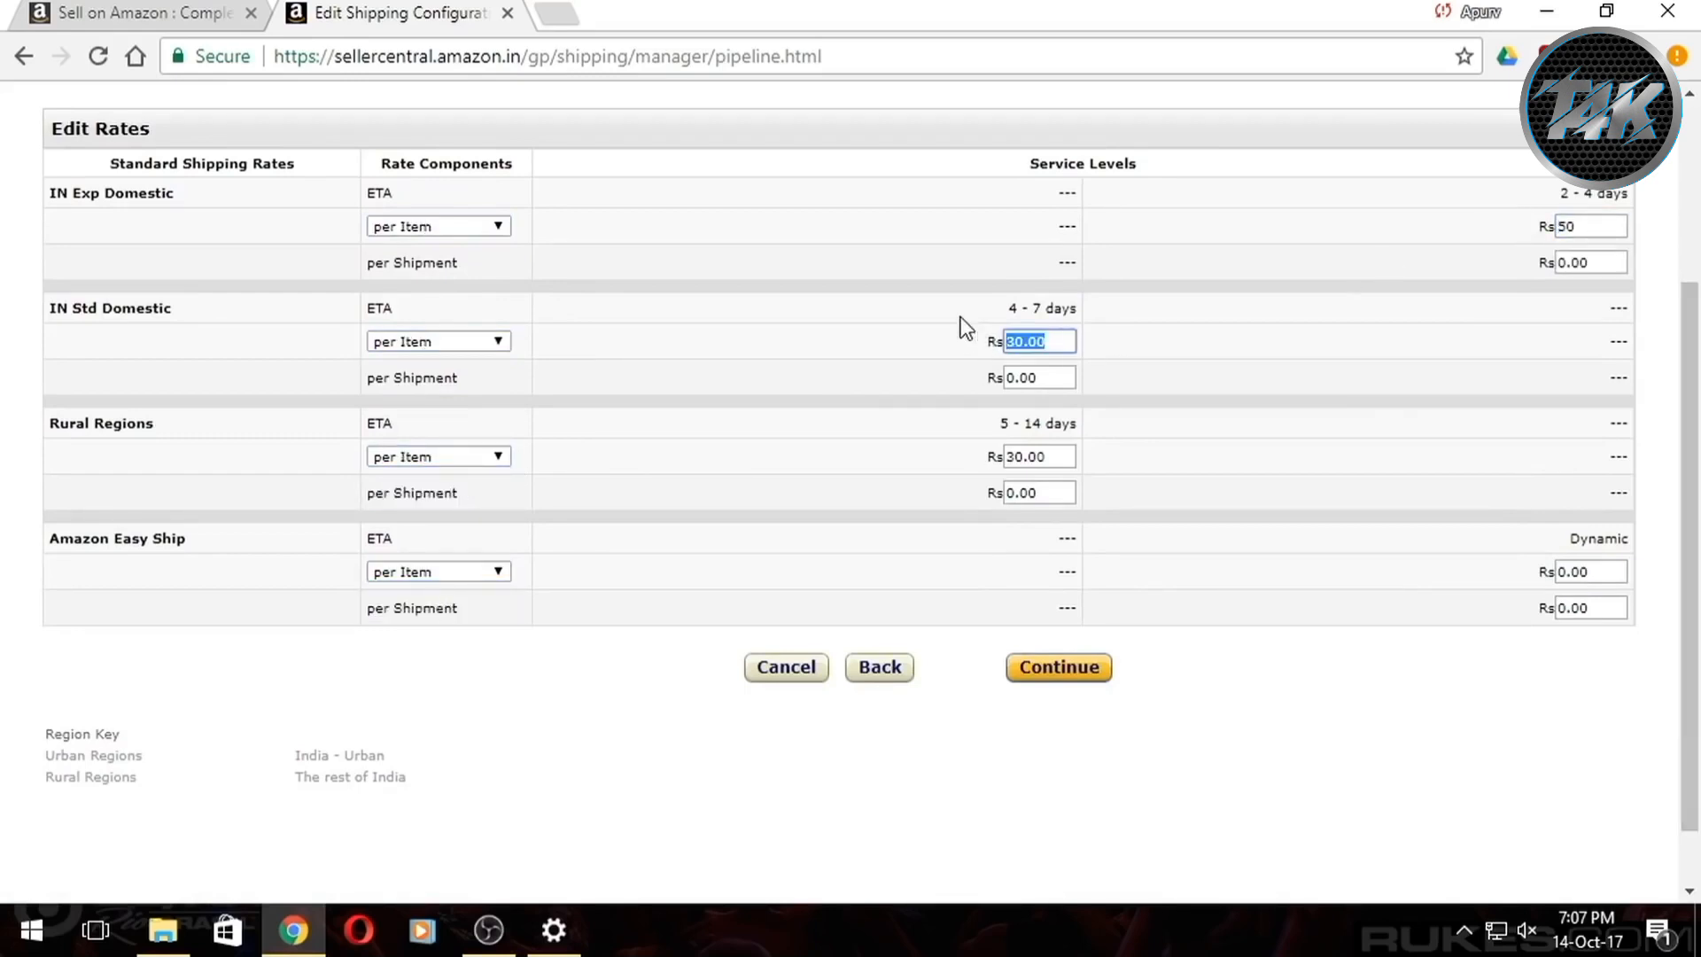
{"action": "type", "text": "50"}
{"action": "left_click_drag", "start_coordinate": [1010, 456], "coordinate": [1062, 456]}
{"action": "type", "text": "50"}
{"action": "left_click_drag", "start_coordinate": [1586, 574], "coordinate": [1556, 571]}
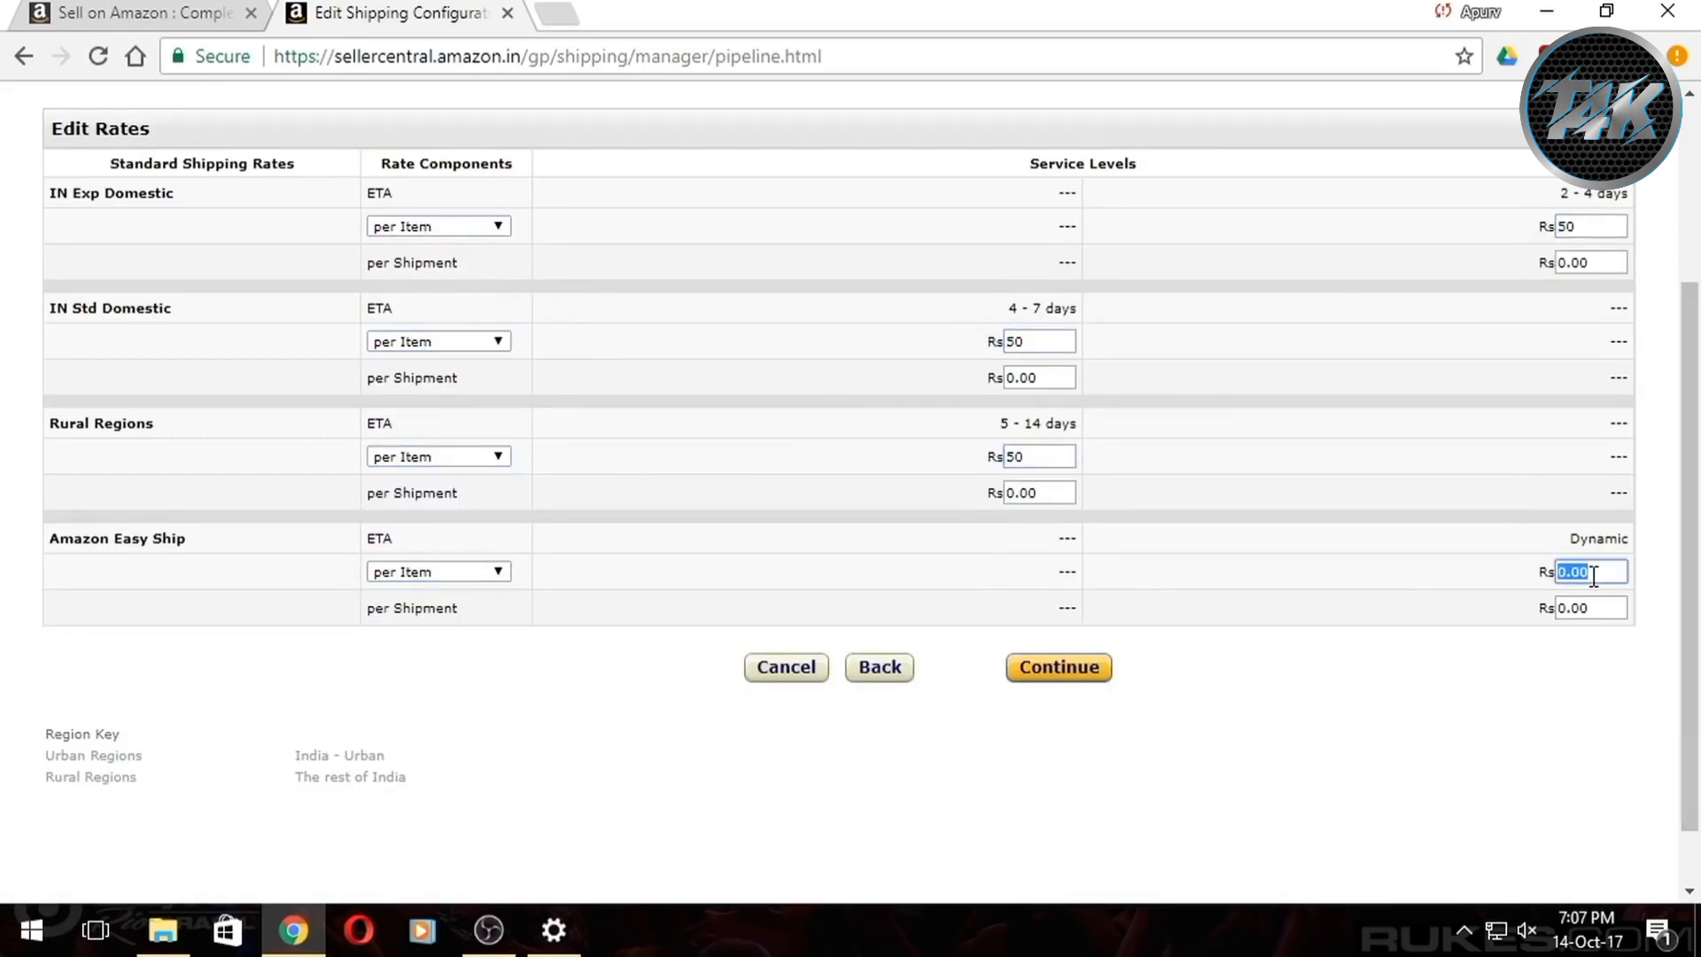
{"action": "type", "text": "50"}
Step: Submit and confirm the Rs. 50 per-item rates, then close the shipping rates tab
{"action": "left_click", "coordinate": [1038, 668]}
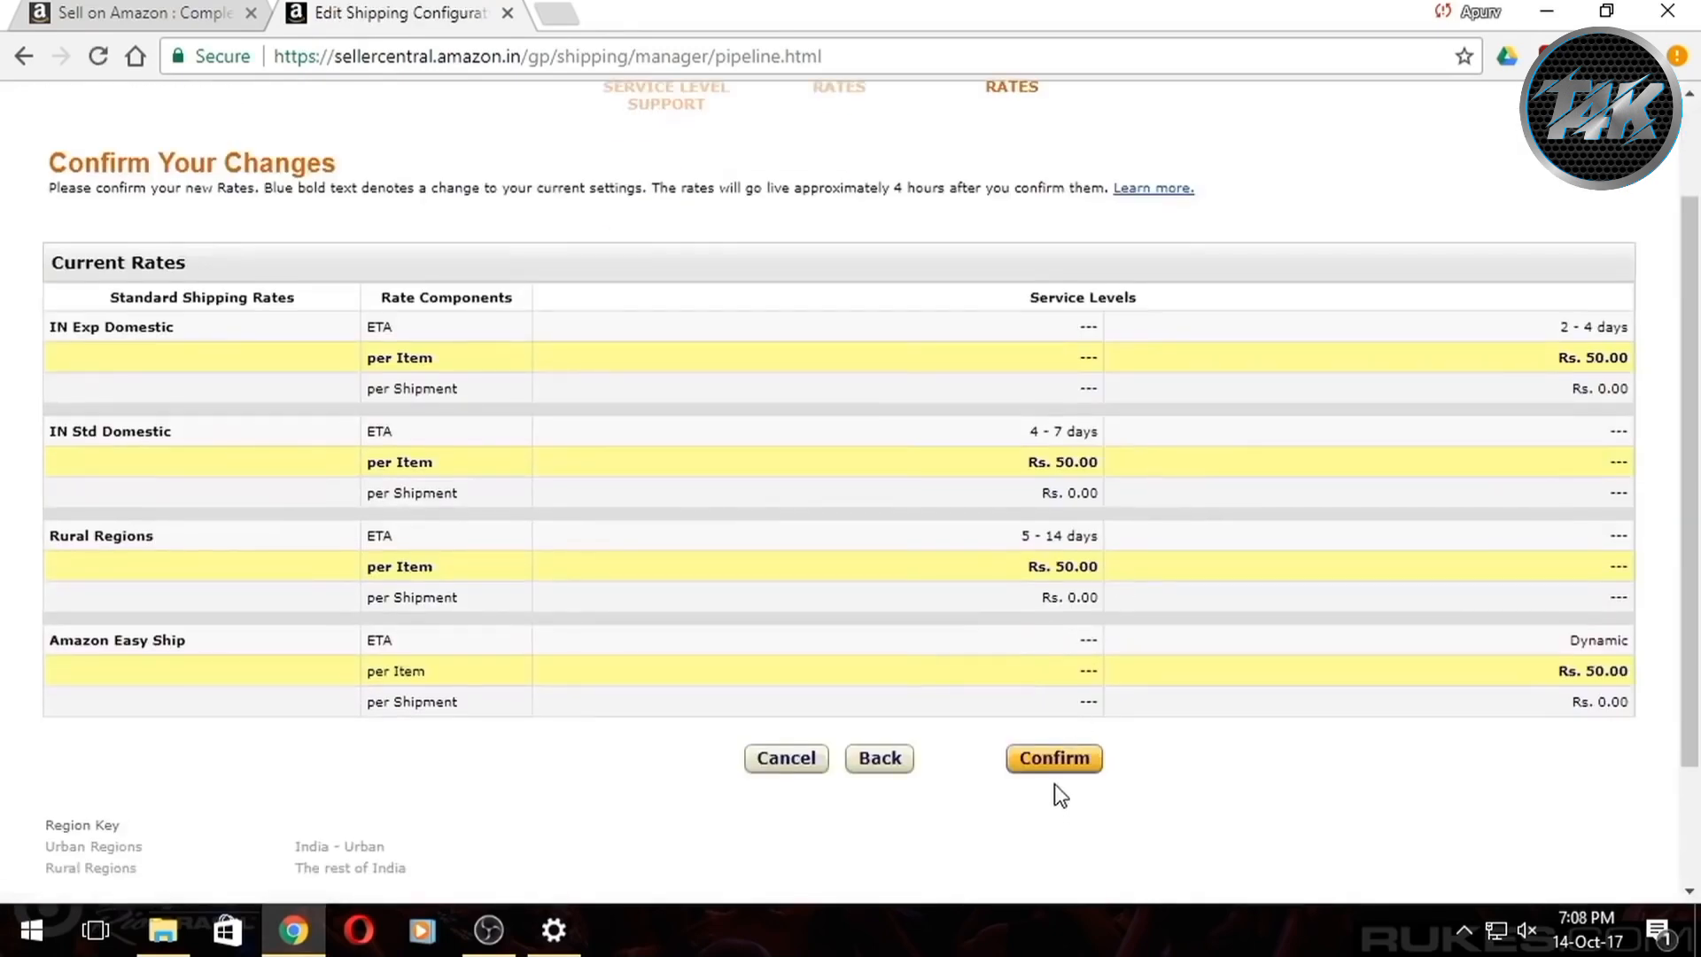
{"action": "left_click", "coordinate": [1032, 760]}
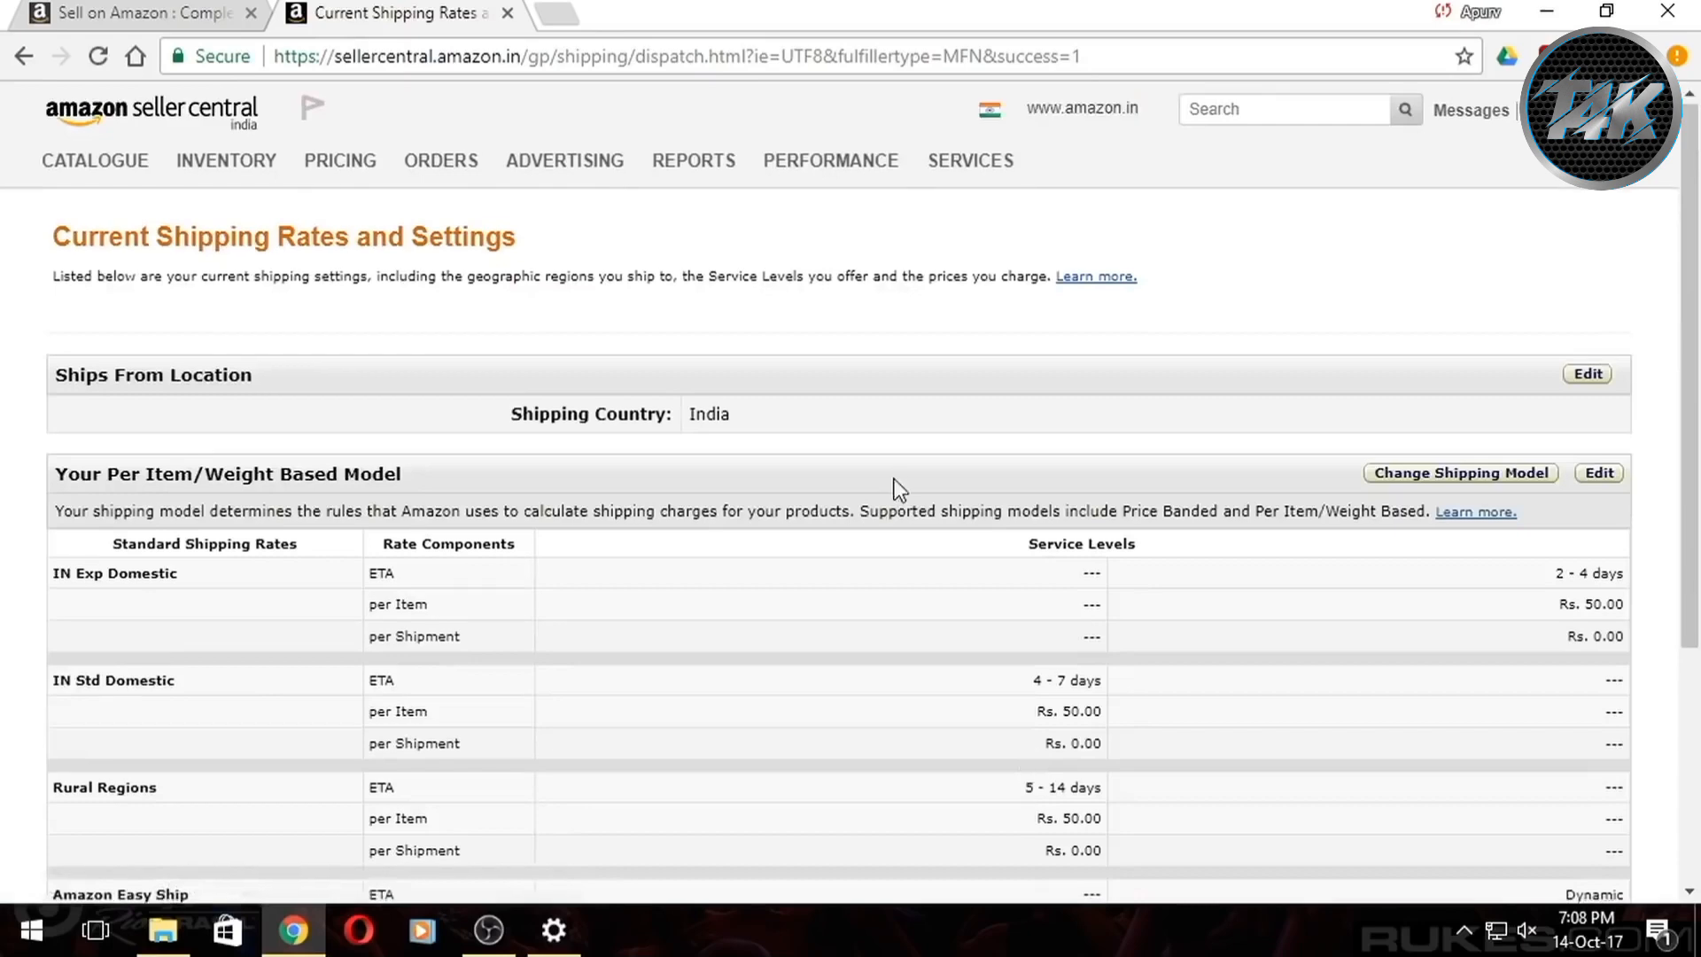
{"action": "scroll", "coordinate": [983, 436], "scroll_direction": "down", "scroll_amount": 3}
{"action": "scroll", "coordinate": [983, 436], "scroll_direction": "up", "scroll_amount": 3}
{"action": "scroll", "coordinate": [984, 436], "scroll_direction": "down", "scroll_amount": 1}
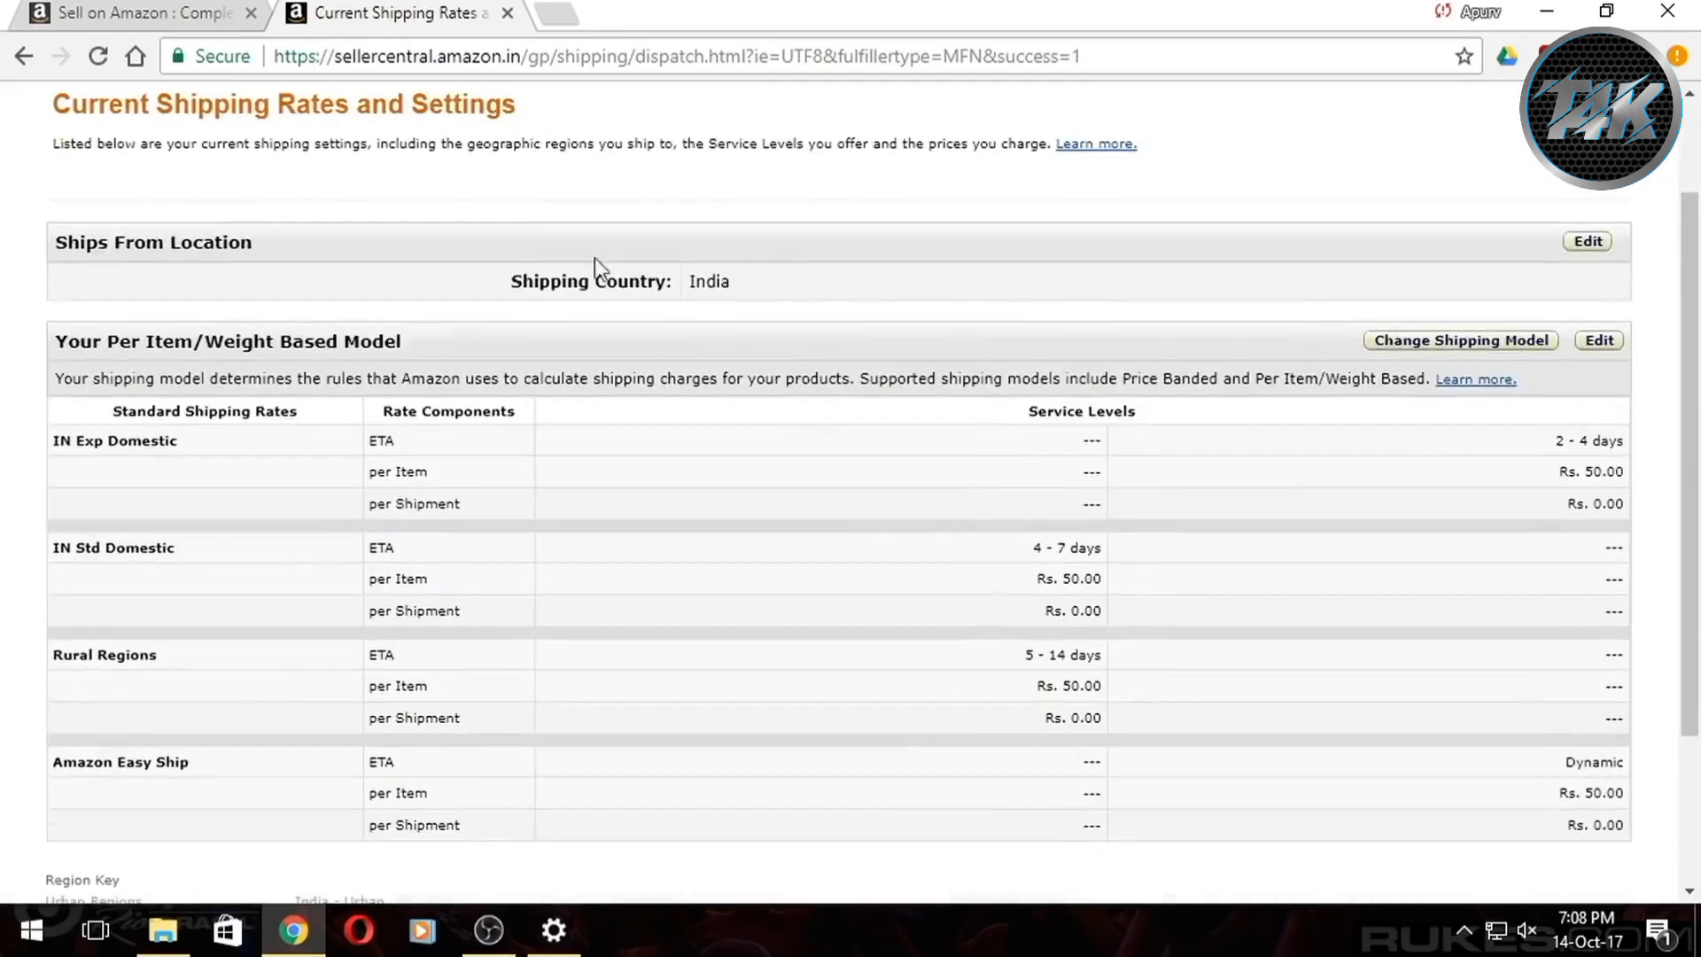
{"action": "left_click", "coordinate": [507, 13]}
{"action": "scroll", "coordinate": [824, 283], "scroll_direction": "down", "scroll_amount": 2}
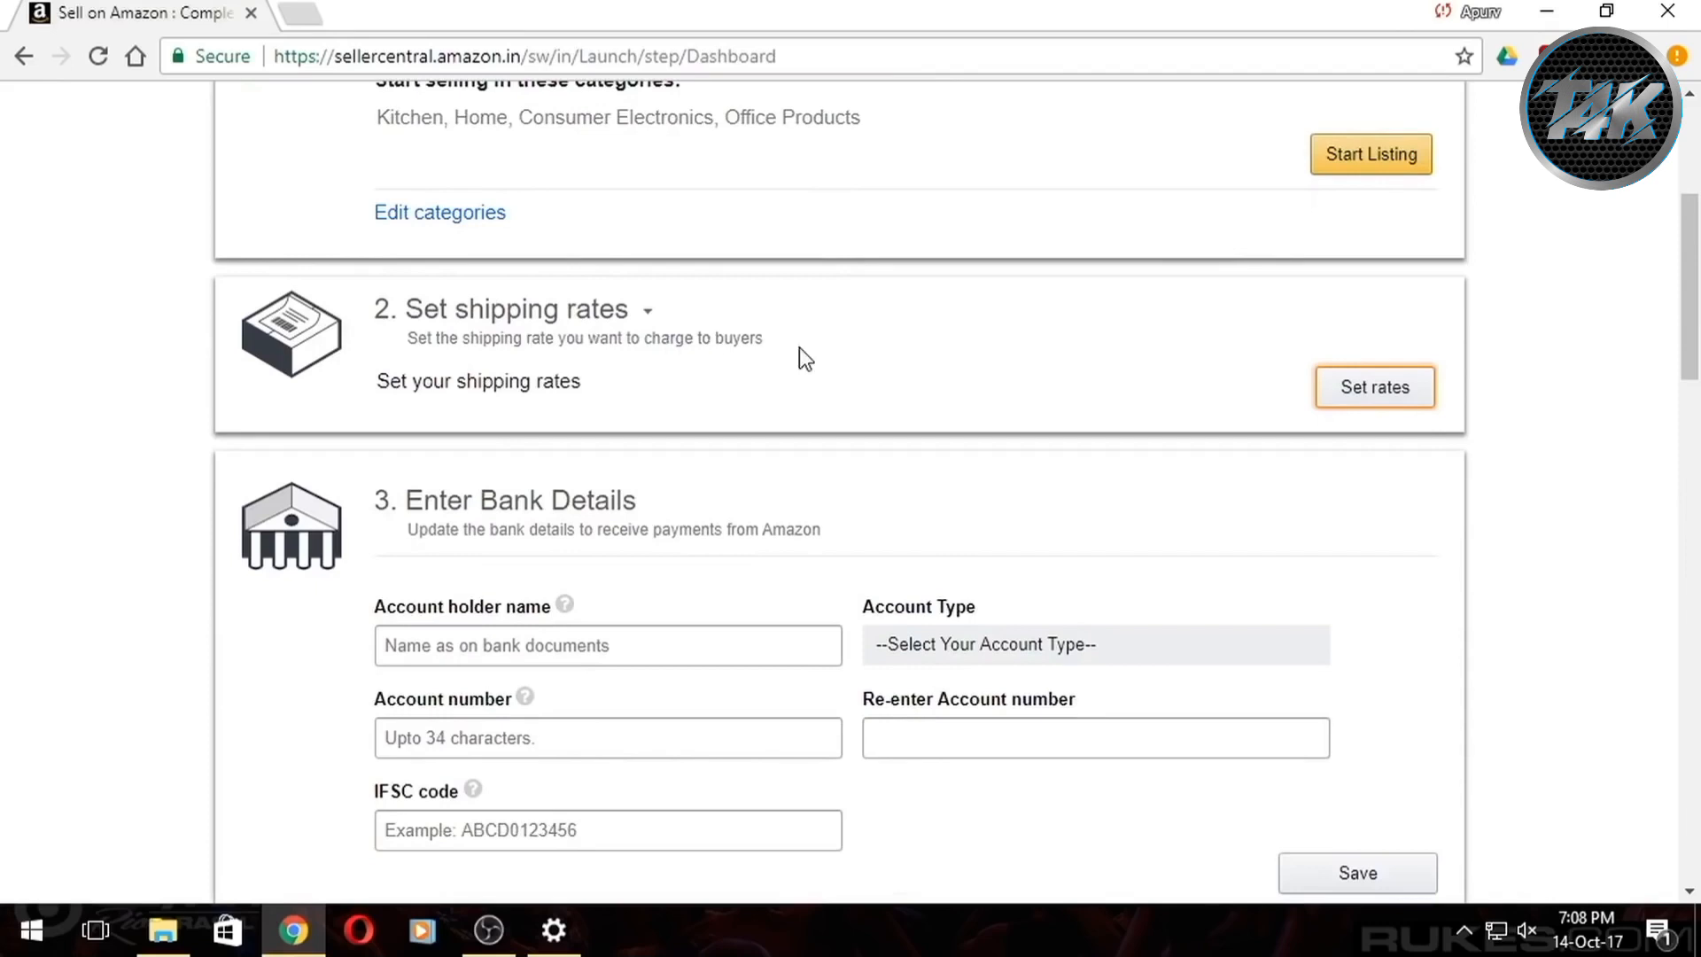
{"action": "scroll", "coordinate": [799, 354], "scroll_direction": "down", "scroll_amount": 2}
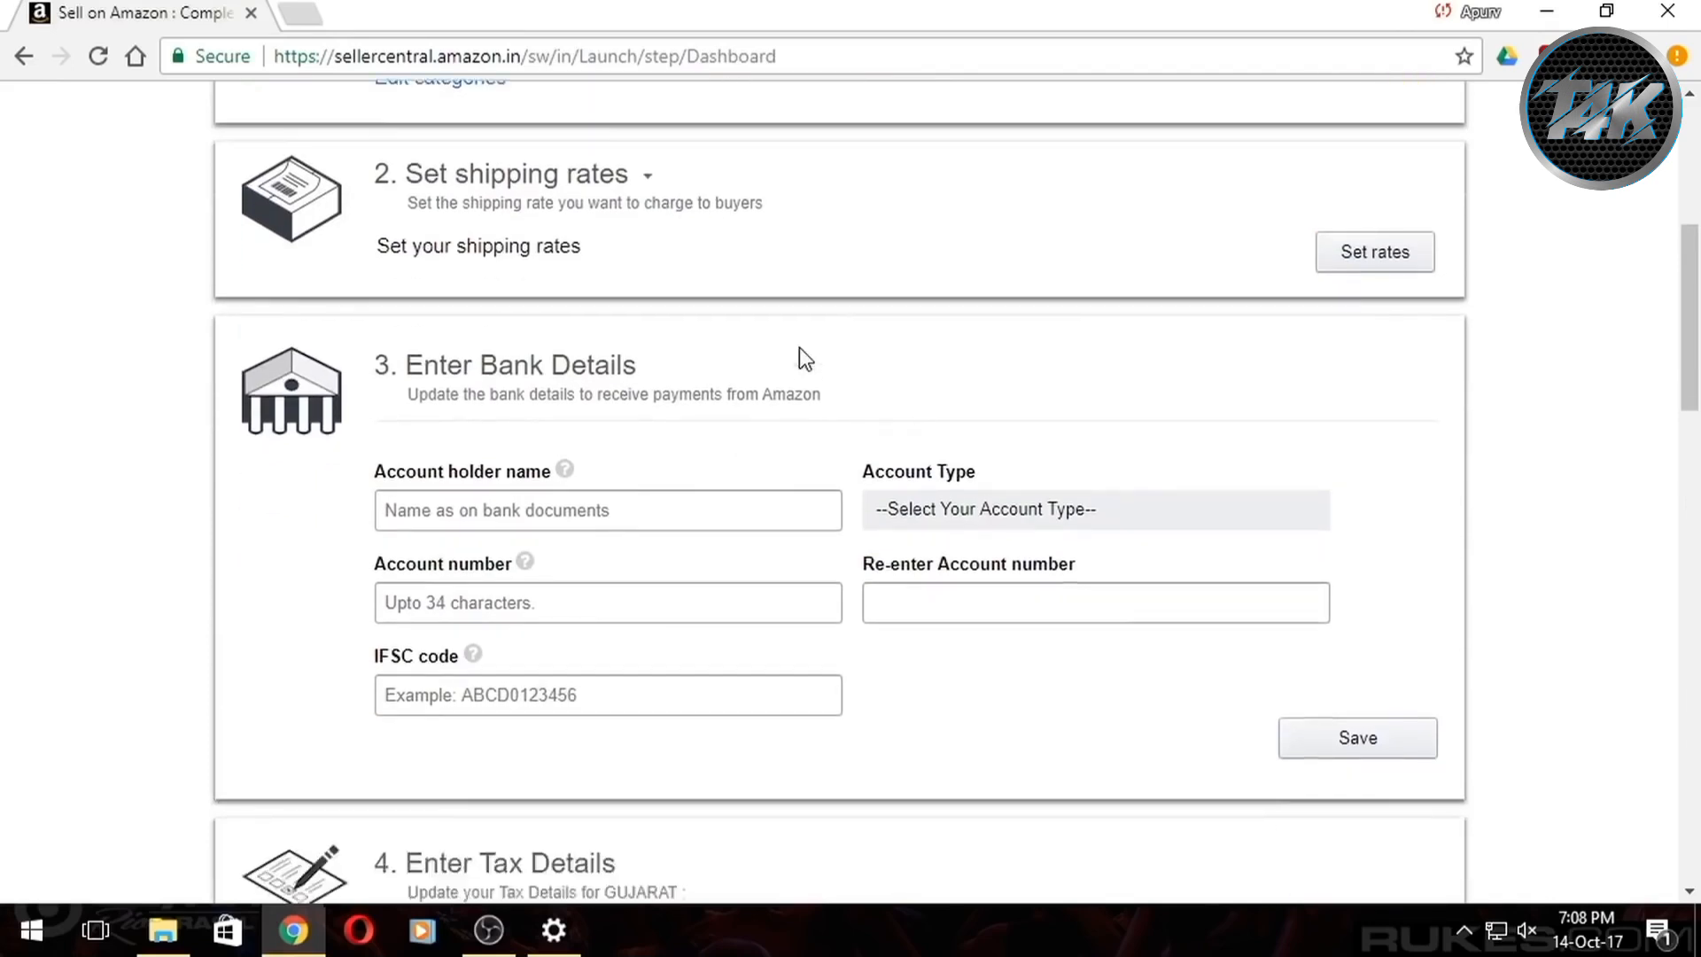
{"action": "scroll", "coordinate": [799, 347], "scroll_direction": "down", "scroll_amount": 2}
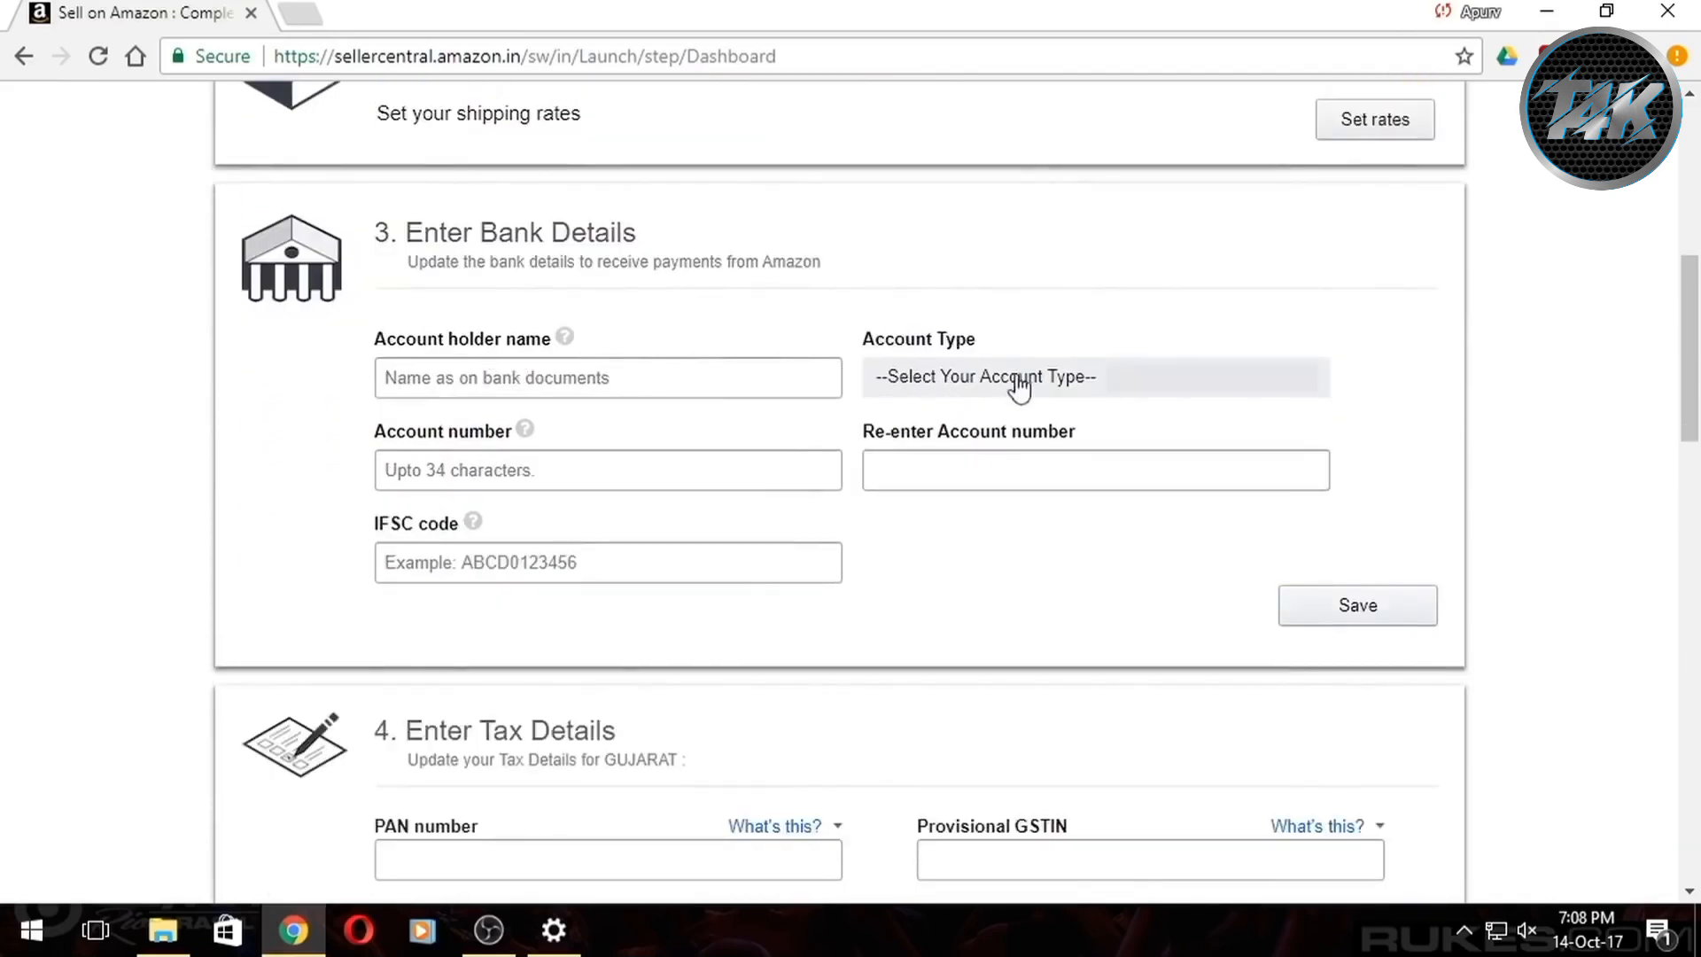
{"action": "left_click", "coordinate": [581, 376]}
{"action": "left_click", "coordinate": [582, 475]}
{"action": "left_click", "coordinate": [970, 475]}
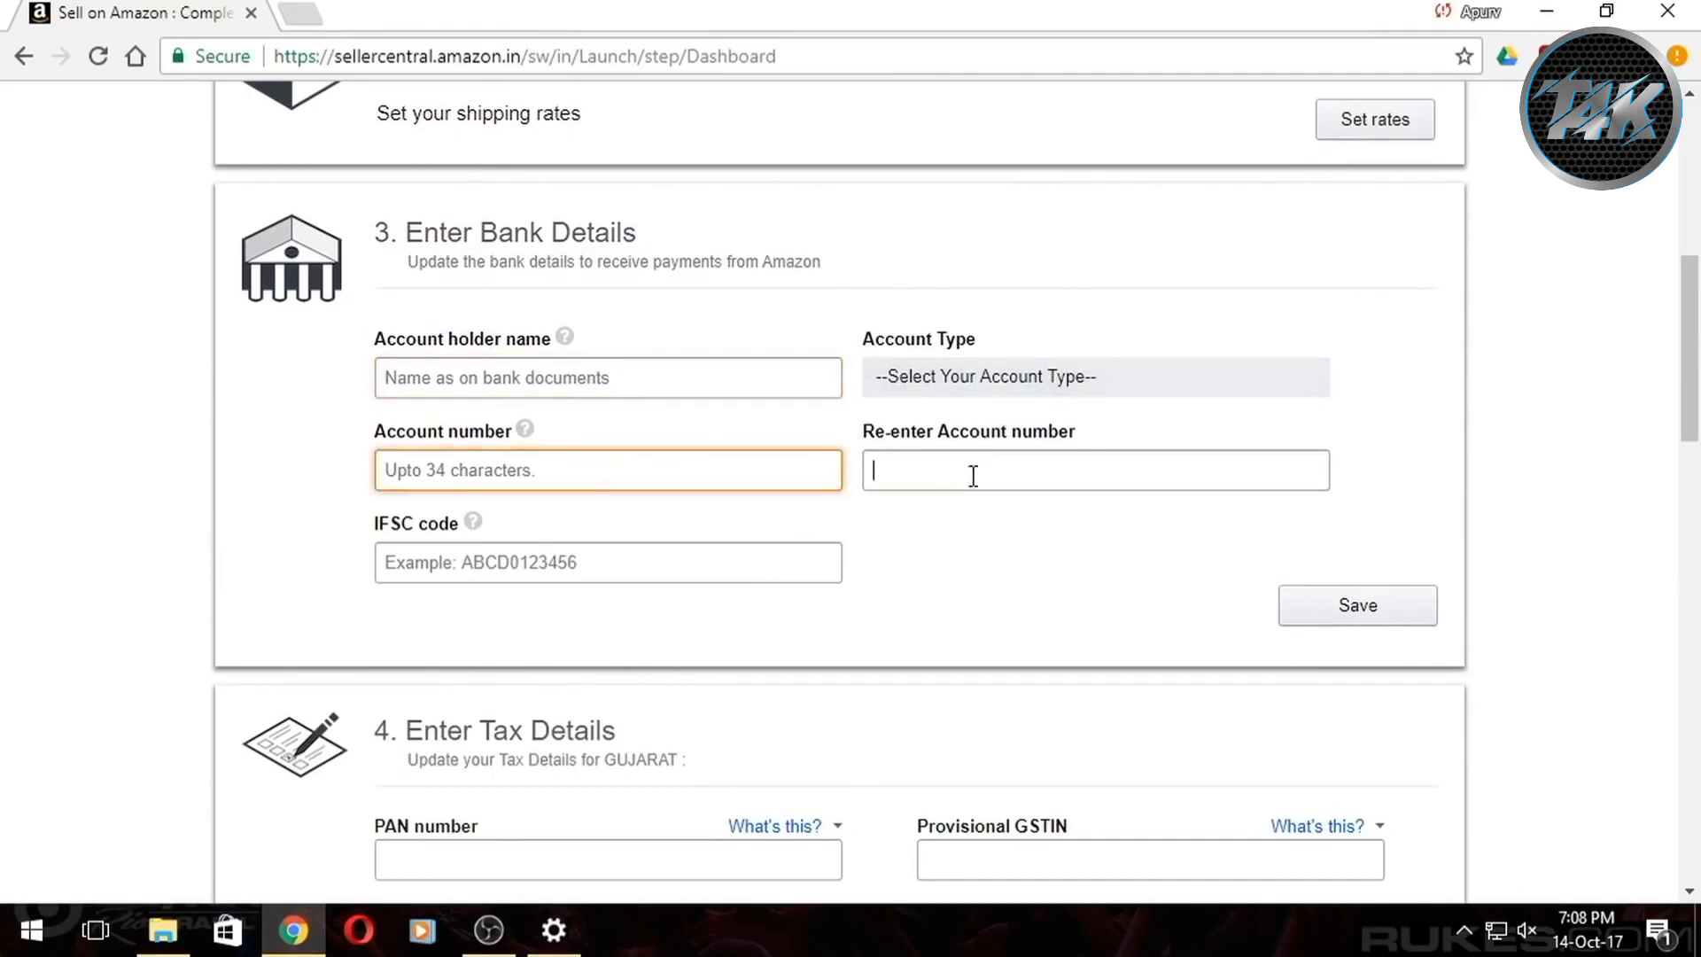
{"action": "left_click", "coordinate": [646, 570]}
{"action": "left_click", "coordinate": [1019, 543]}
{"action": "scroll", "coordinate": [1017, 534], "scroll_direction": "down", "scroll_amount": 3}
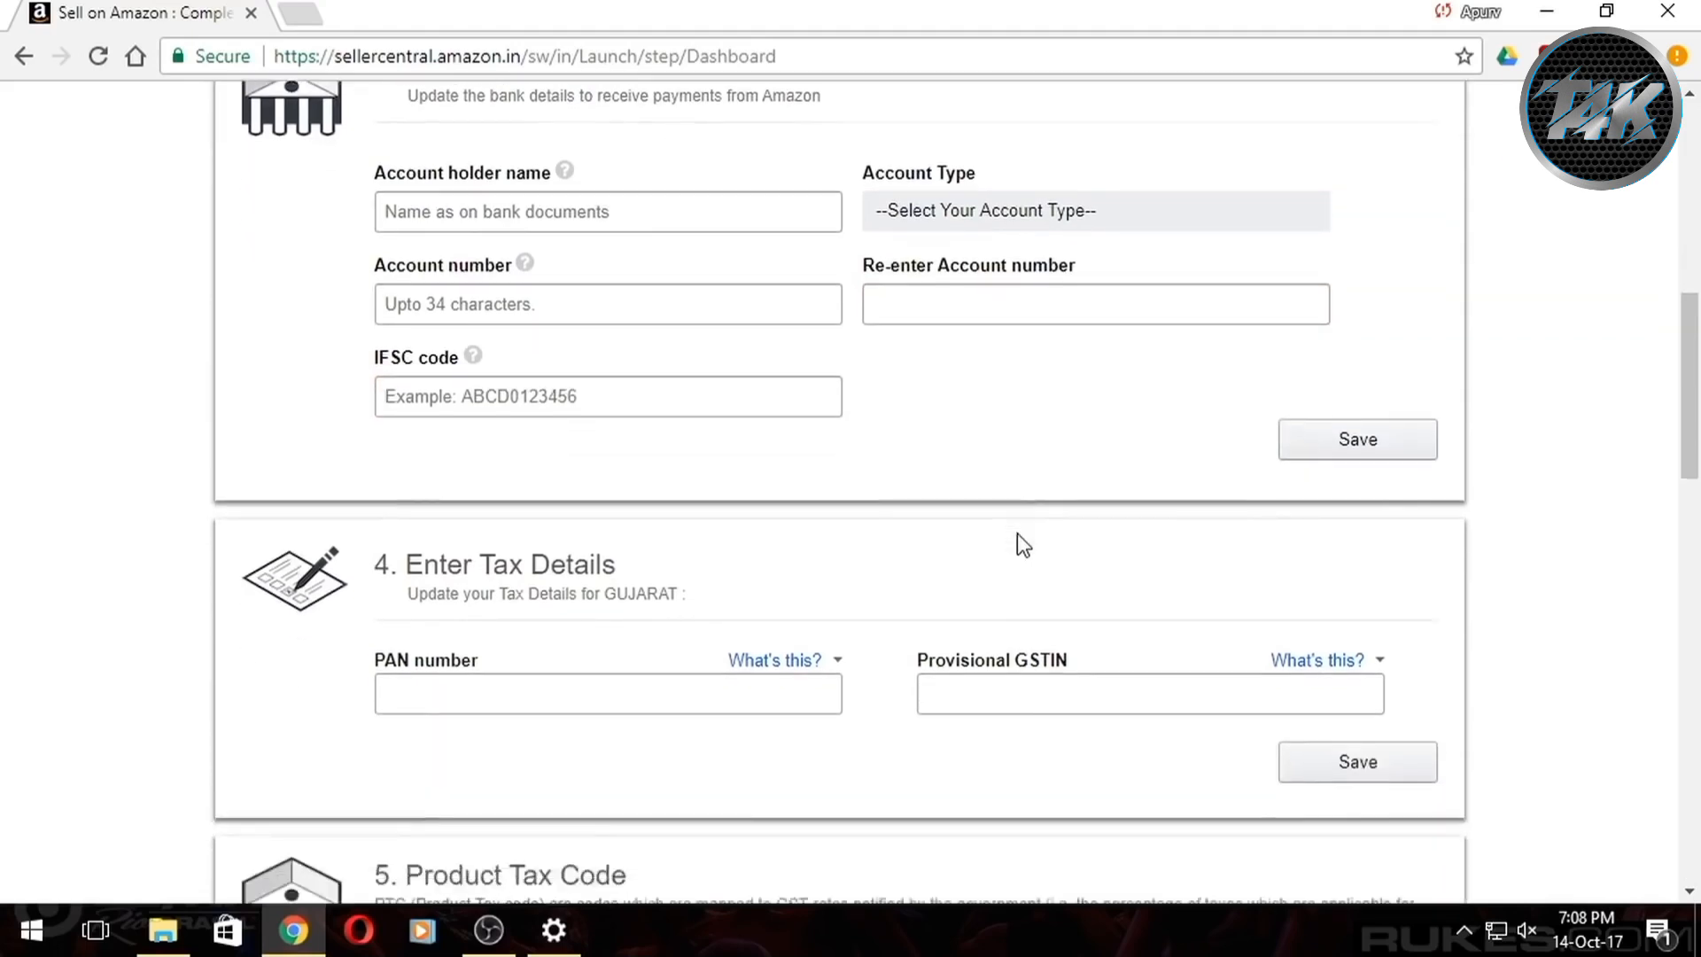
{"action": "scroll", "coordinate": [1017, 533], "scroll_direction": "down", "scroll_amount": 3}
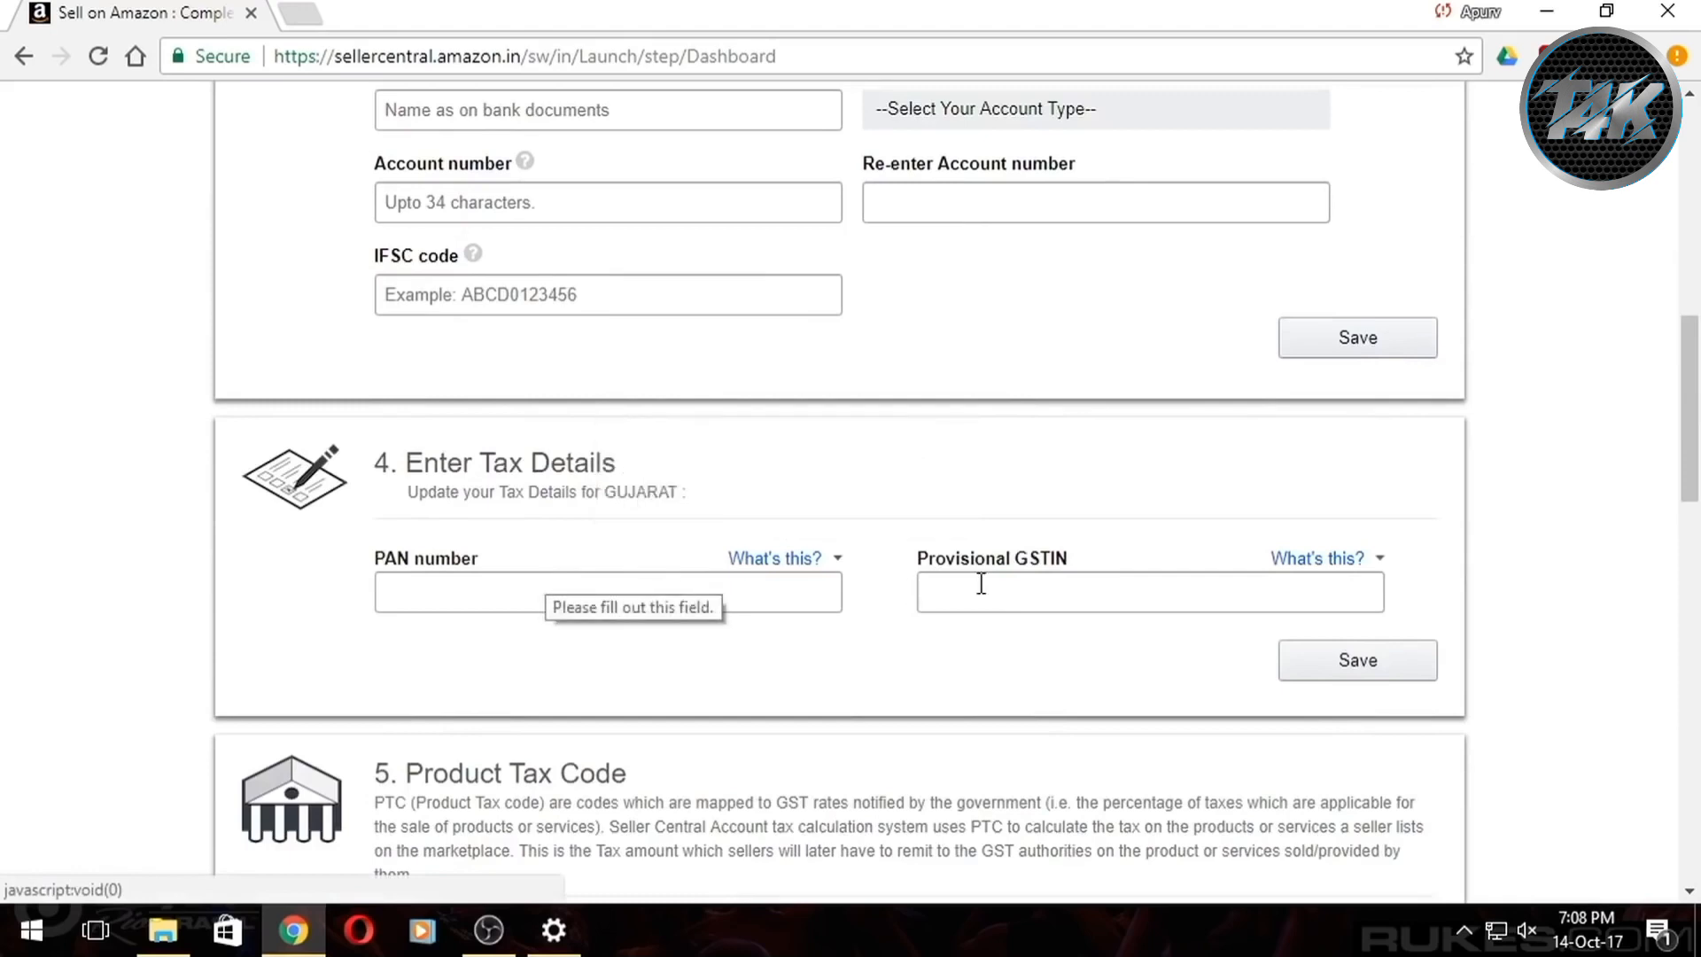
{"action": "scroll", "coordinate": [941, 581], "scroll_direction": "down", "scroll_amount": 5}
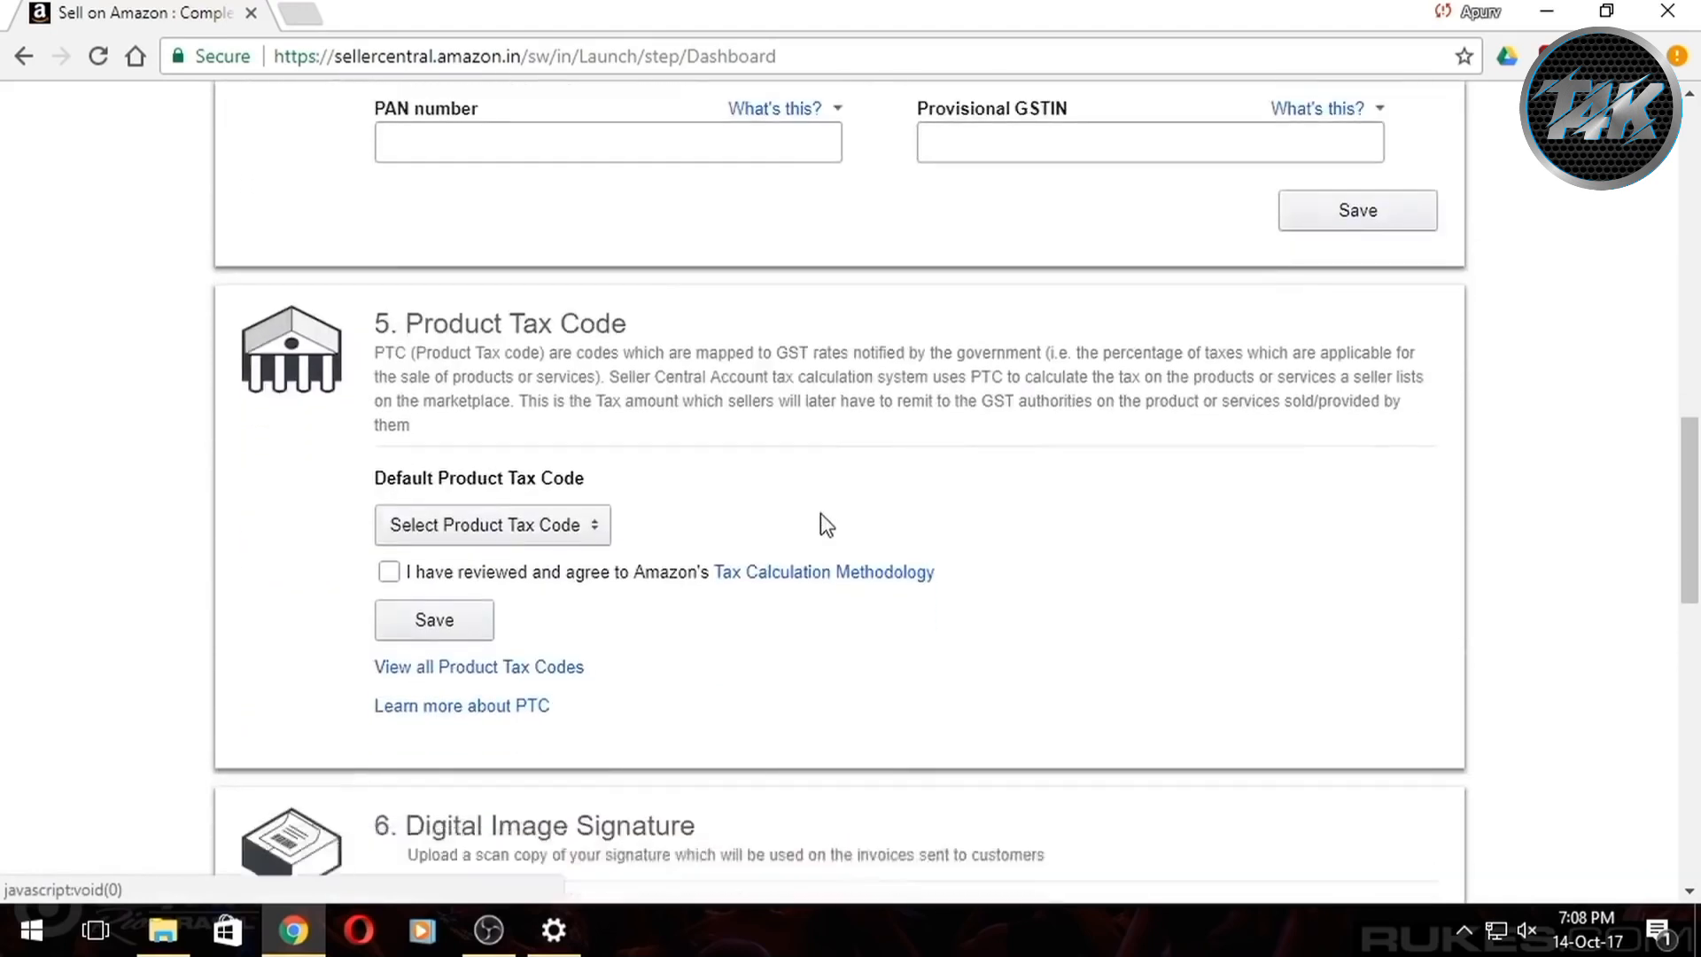
Step: Pick A_GEN_STANDARD as Default Product Tax Code, accept the Tax Calculation Methodology, and save
{"action": "scroll", "coordinate": [820, 524], "scroll_direction": "down", "scroll_amount": 2}
{"action": "scroll", "coordinate": [784, 317], "scroll_direction": "down", "scroll_amount": 2}
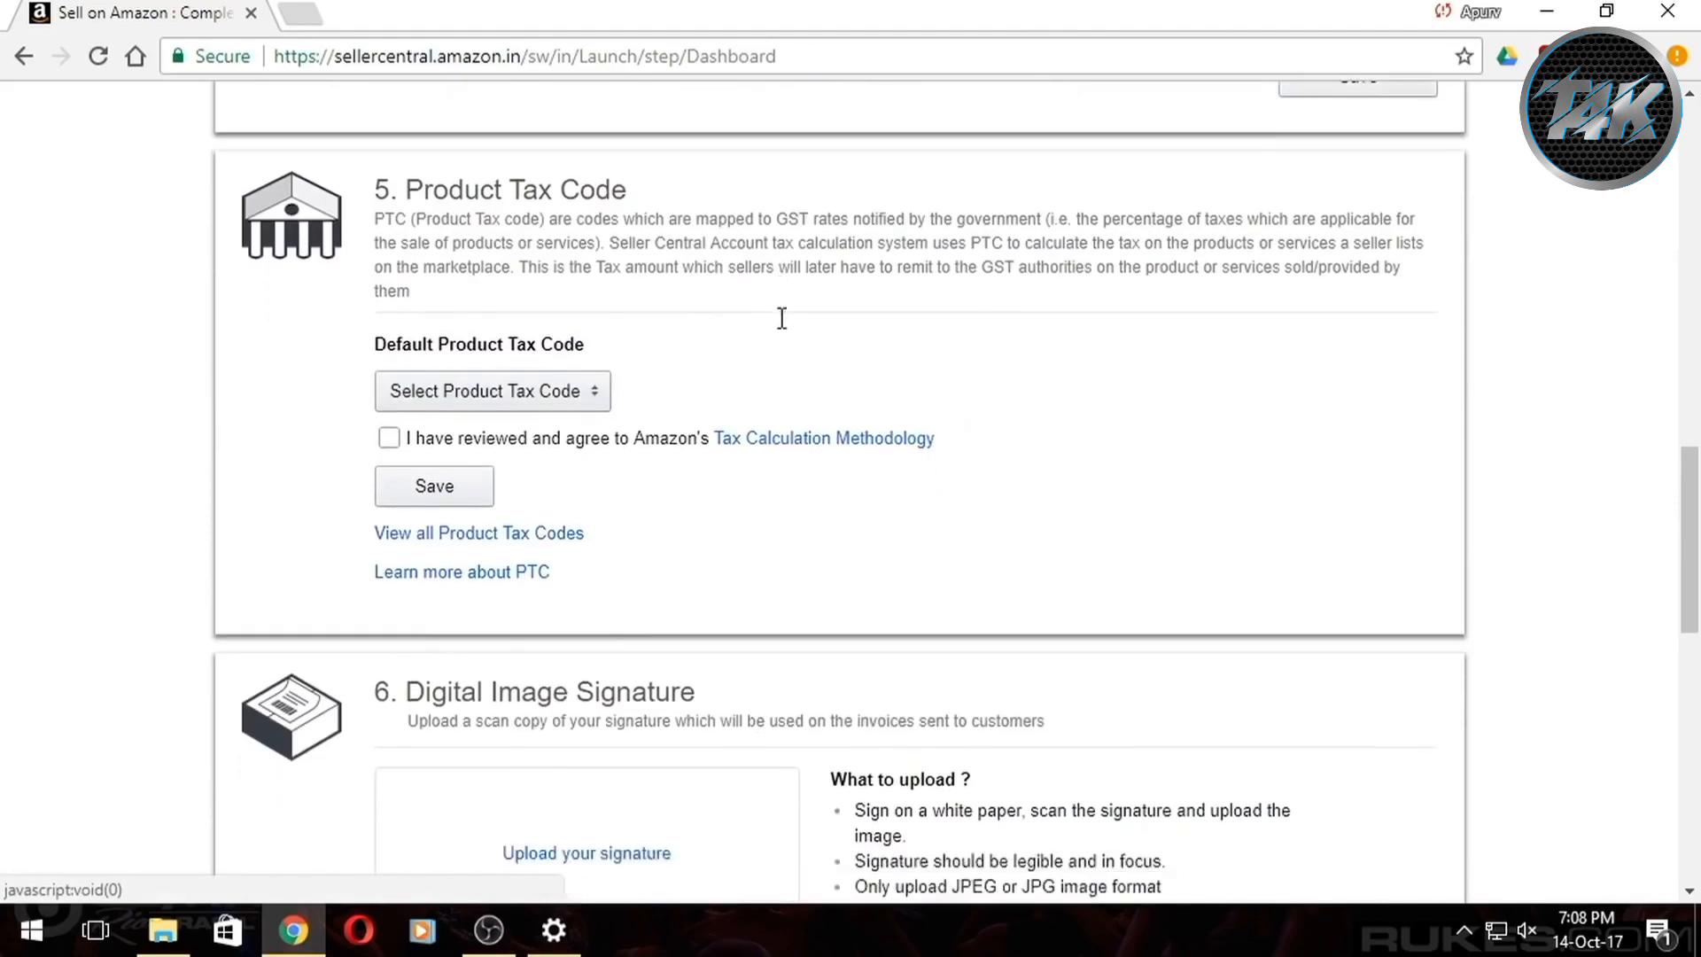
{"action": "left_click", "coordinate": [560, 306]}
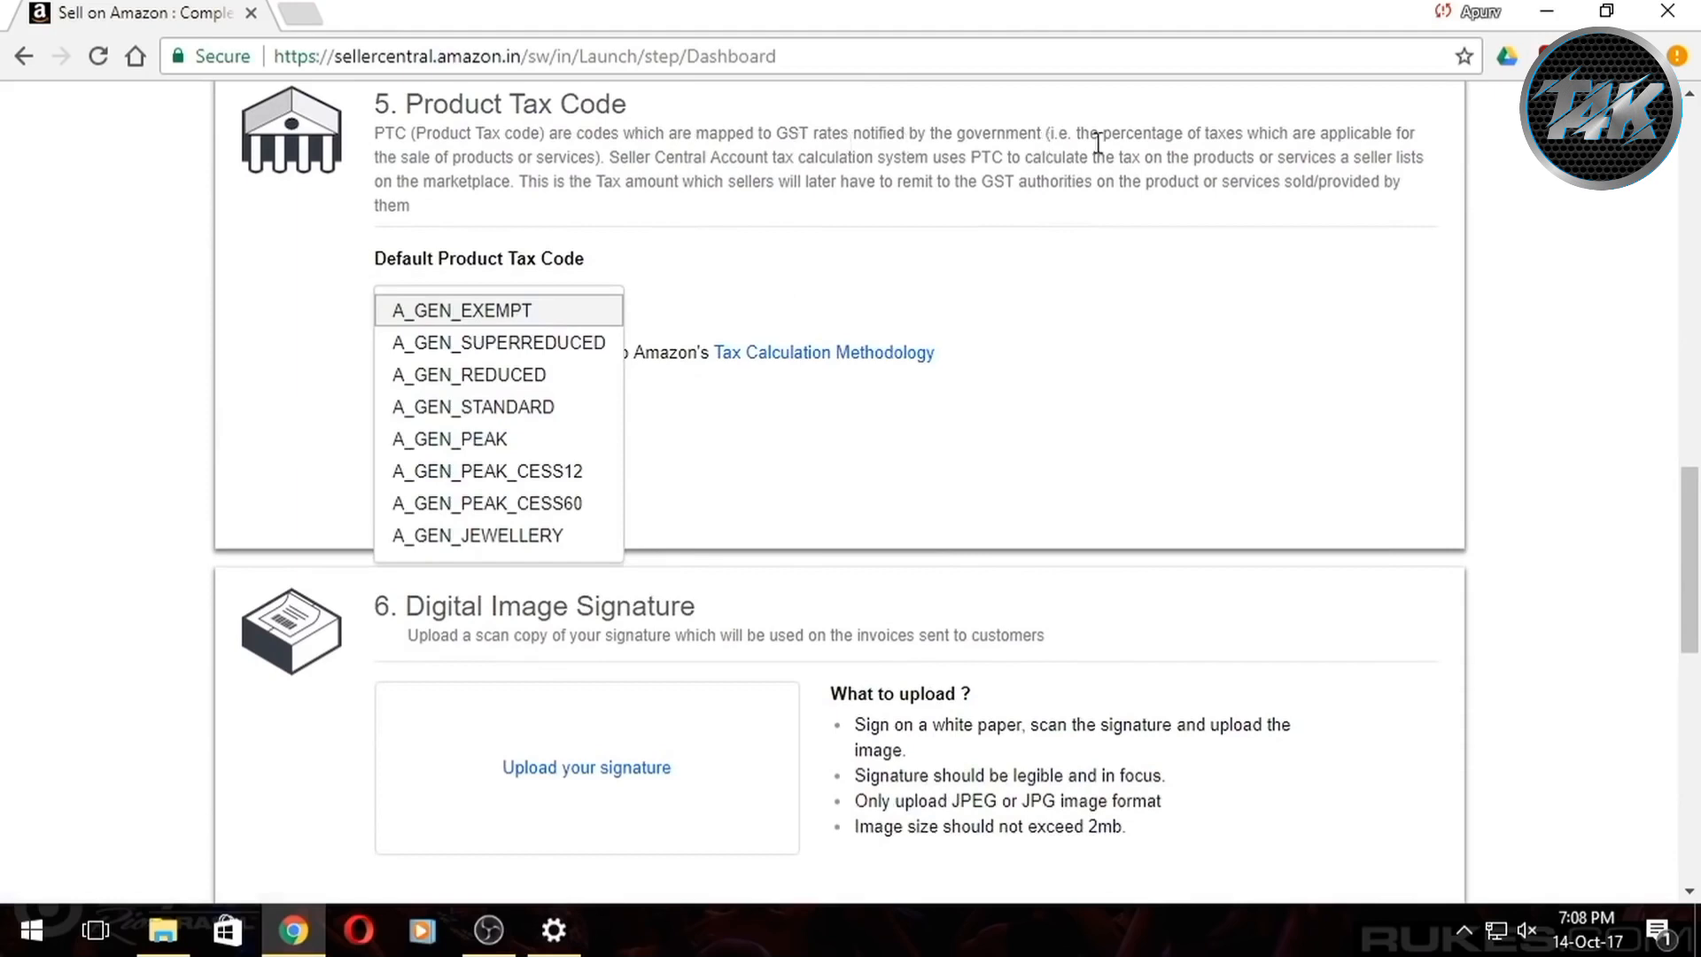
{"action": "left_click", "coordinate": [847, 223]}
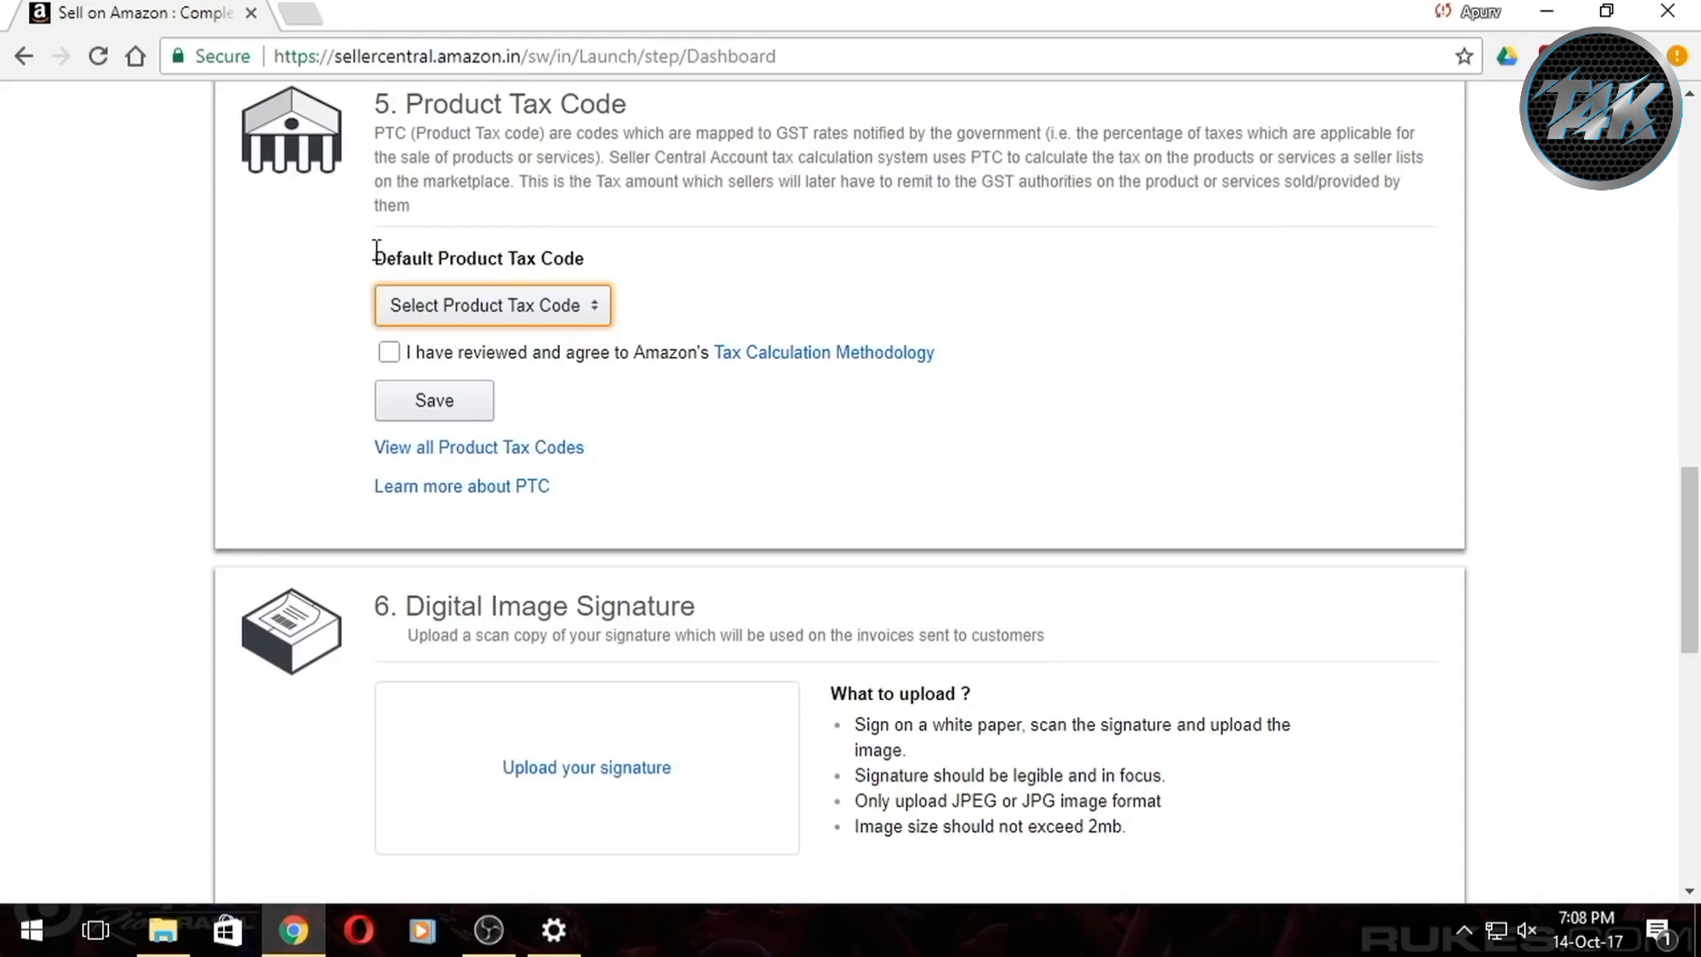
{"action": "left_click", "coordinate": [506, 307]}
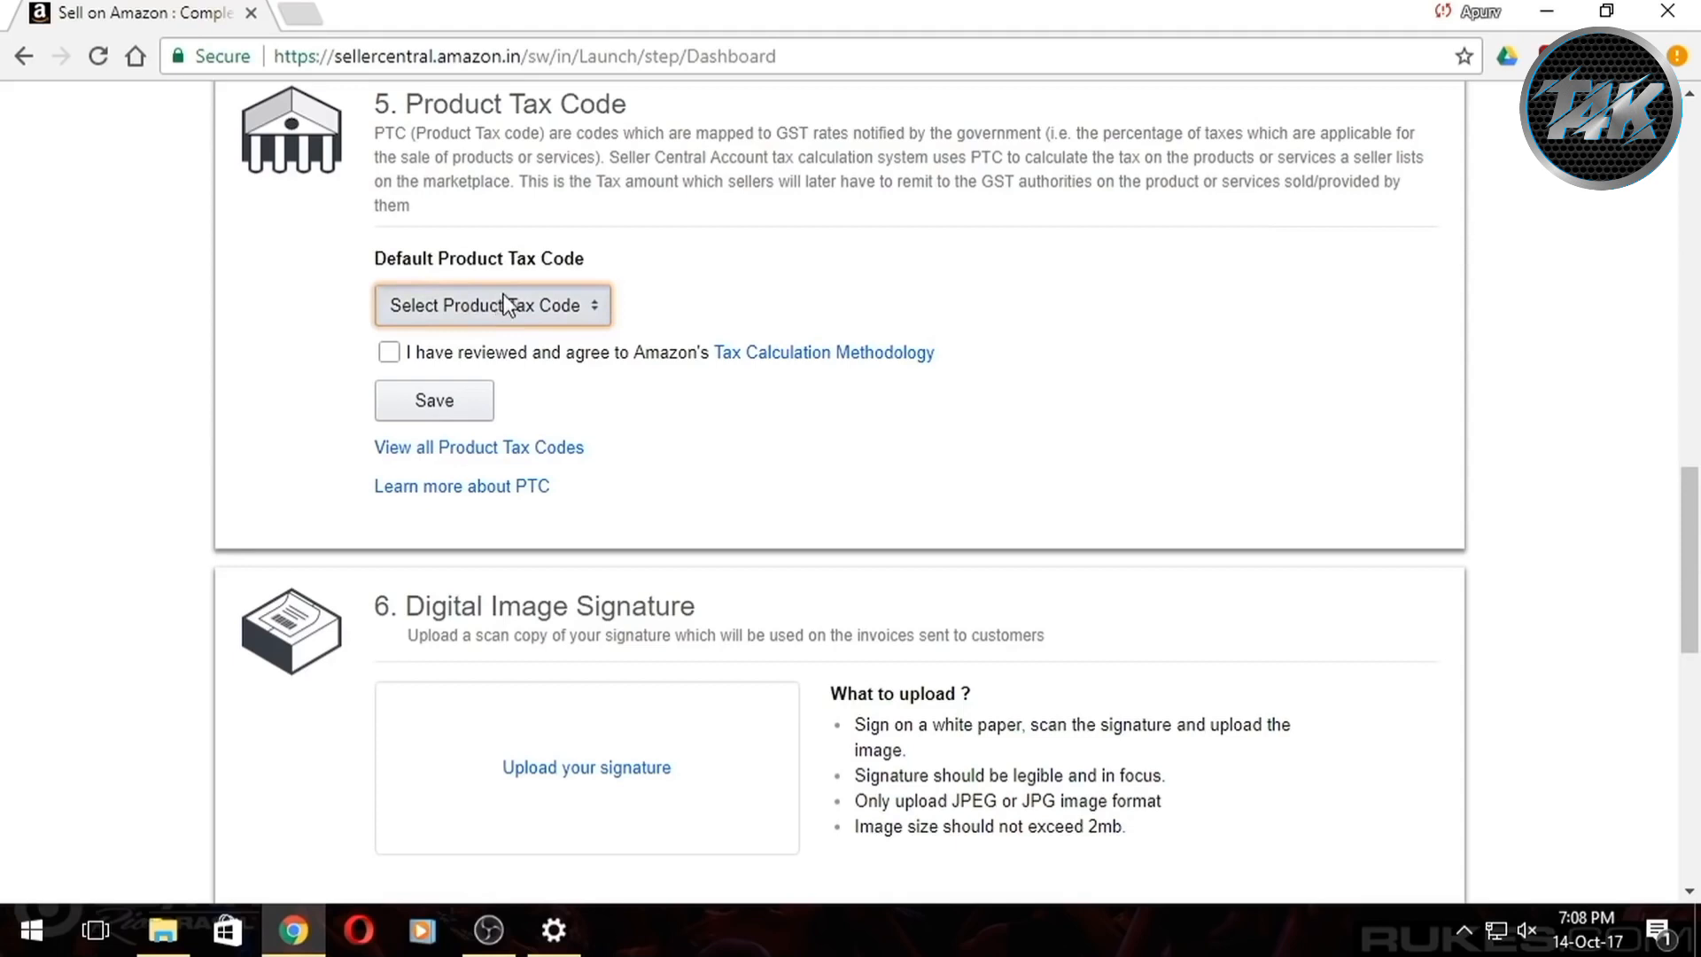
{"action": "left_click", "coordinate": [505, 304]}
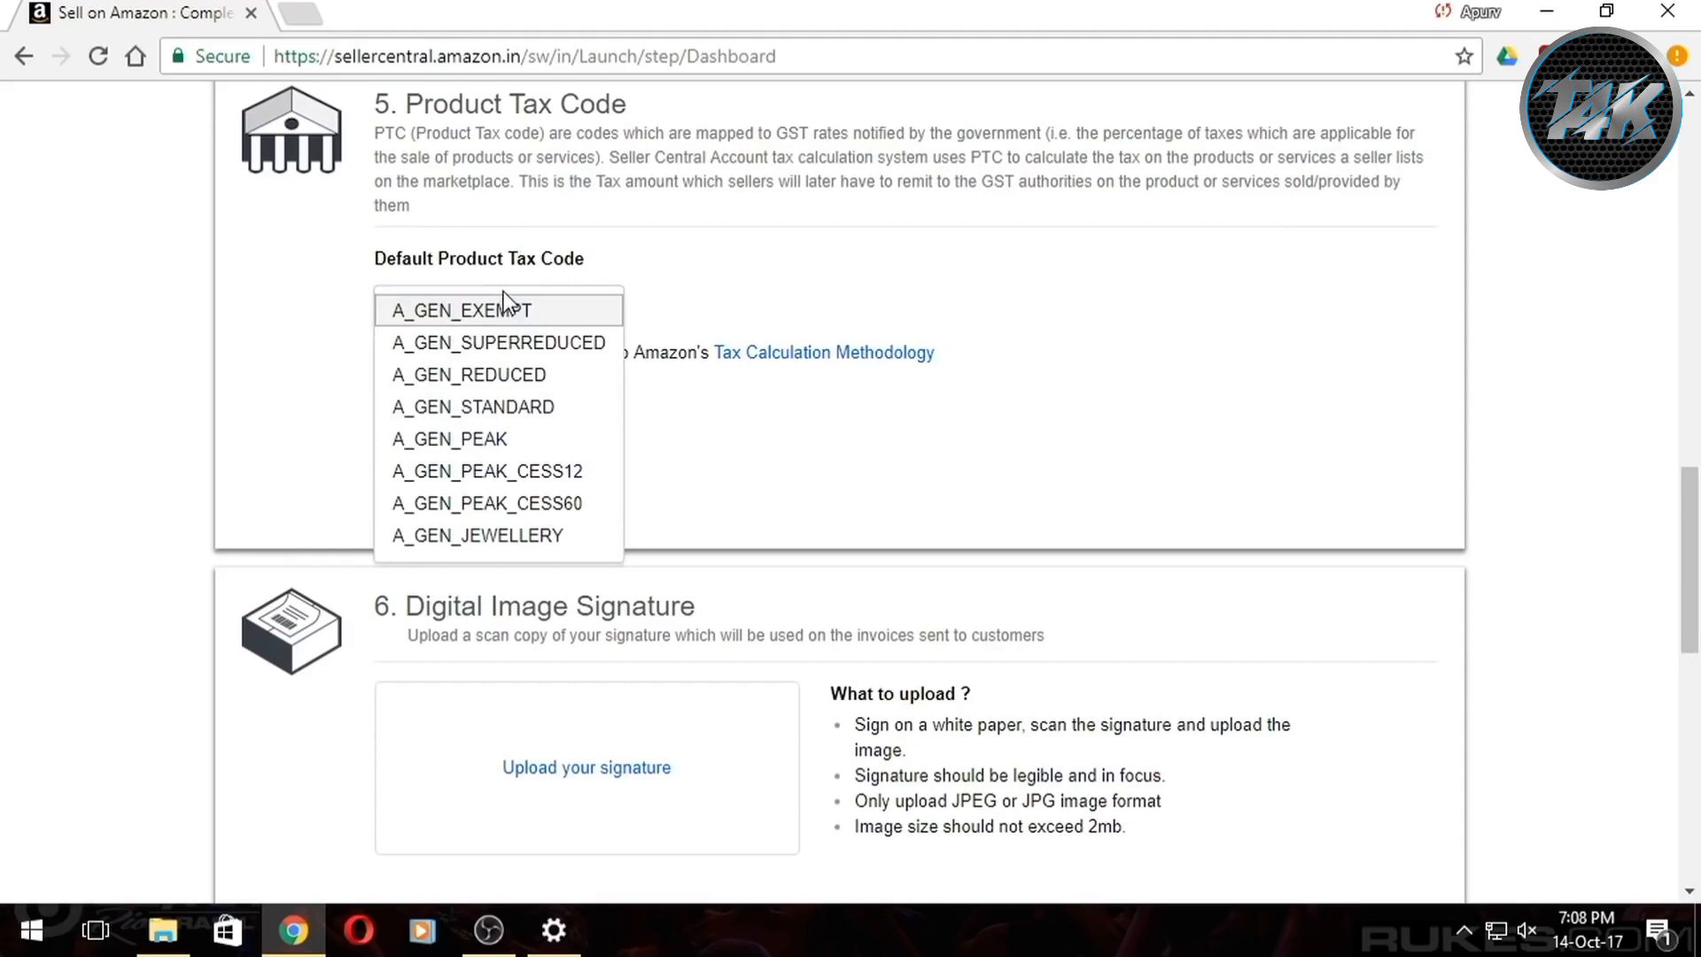
{"action": "left_click", "coordinate": [530, 409]}
{"action": "left_click", "coordinate": [389, 352]}
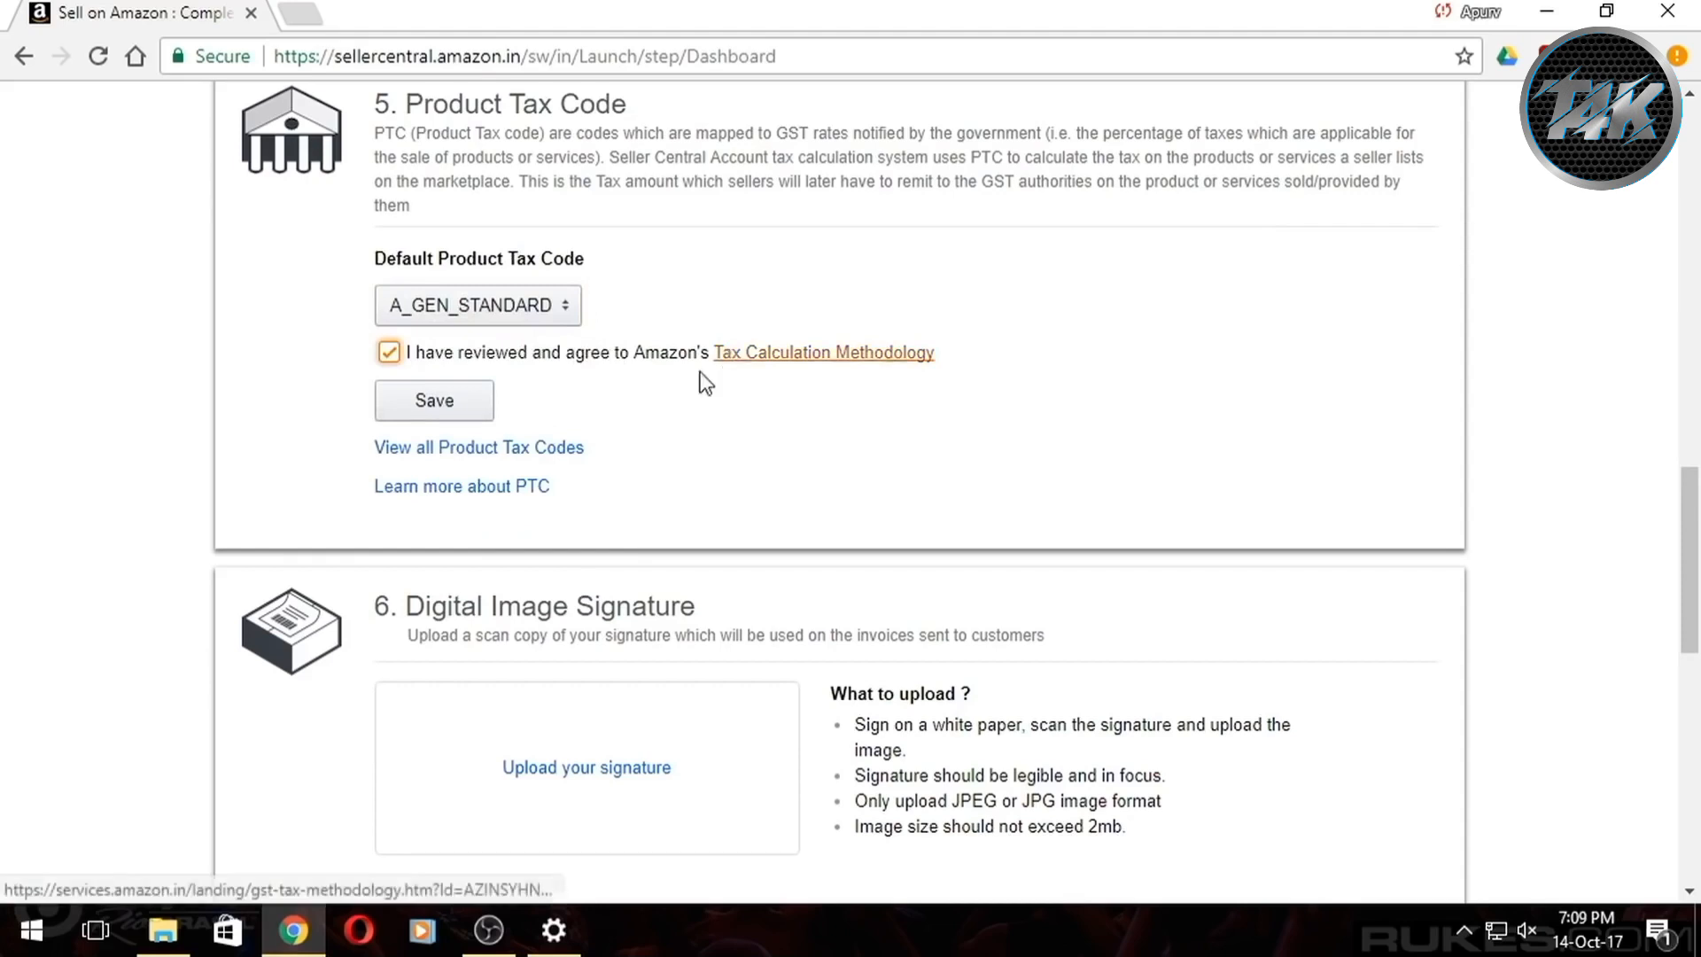
{"action": "left_click", "coordinate": [479, 408]}
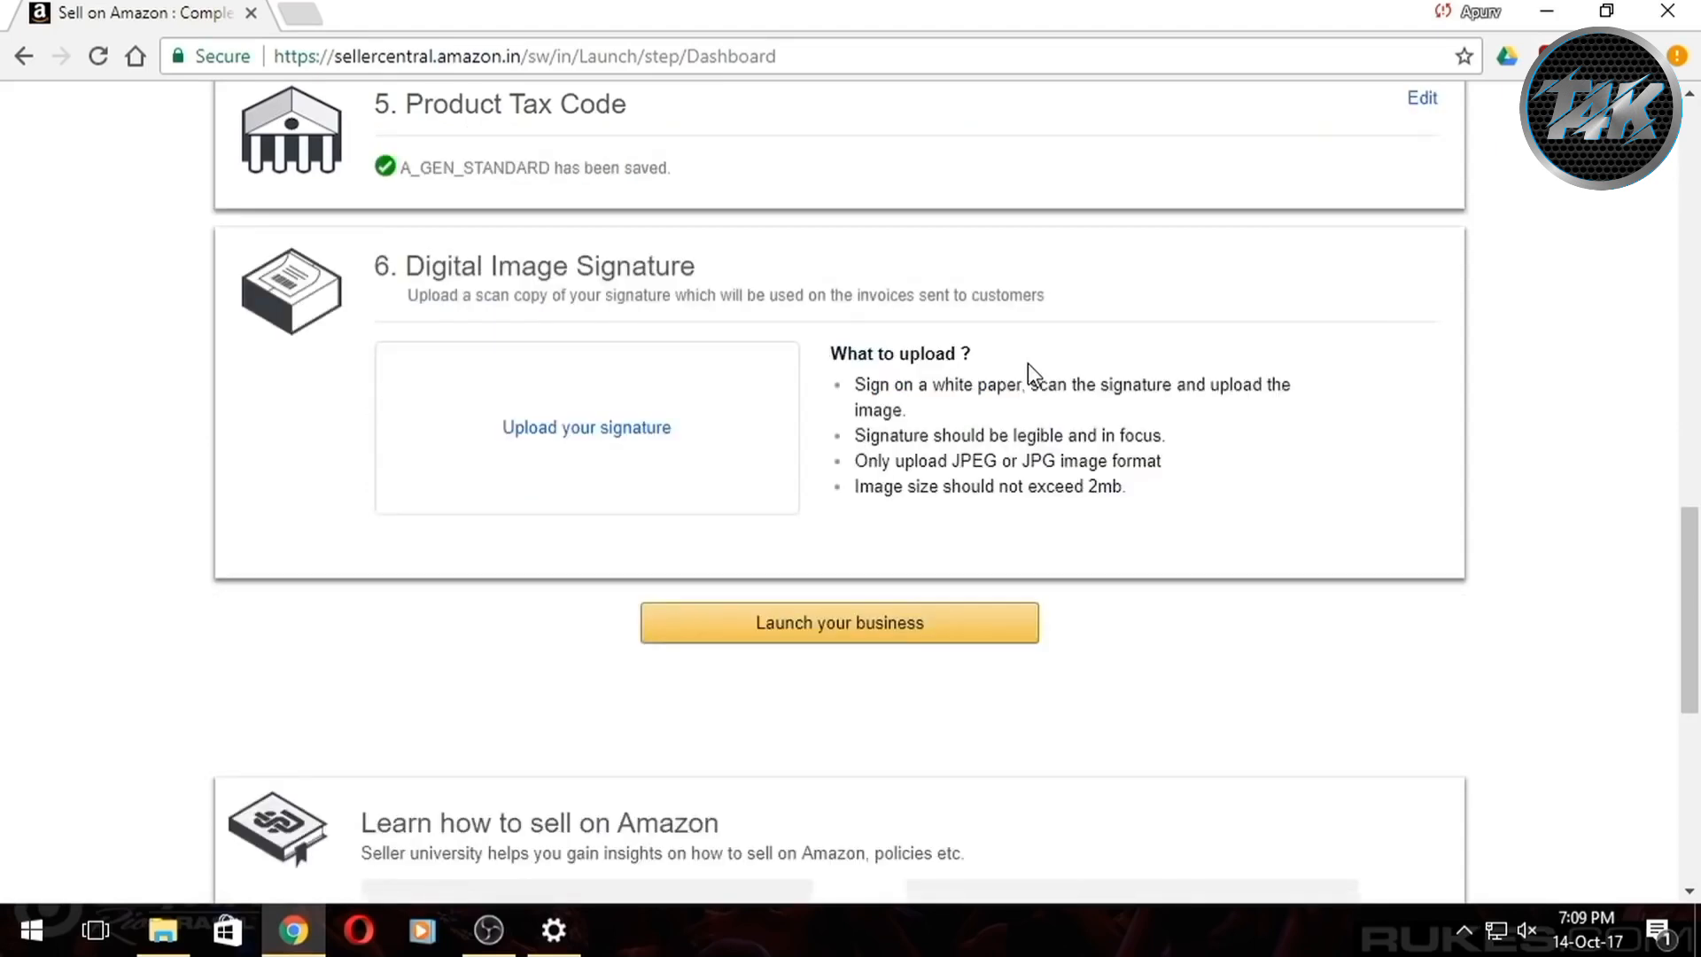
Step: Launch the business and continue to the Seller Central Home dashboard
{"action": "scroll", "coordinate": [1027, 363], "scroll_direction": "down", "scroll_amount": 2}
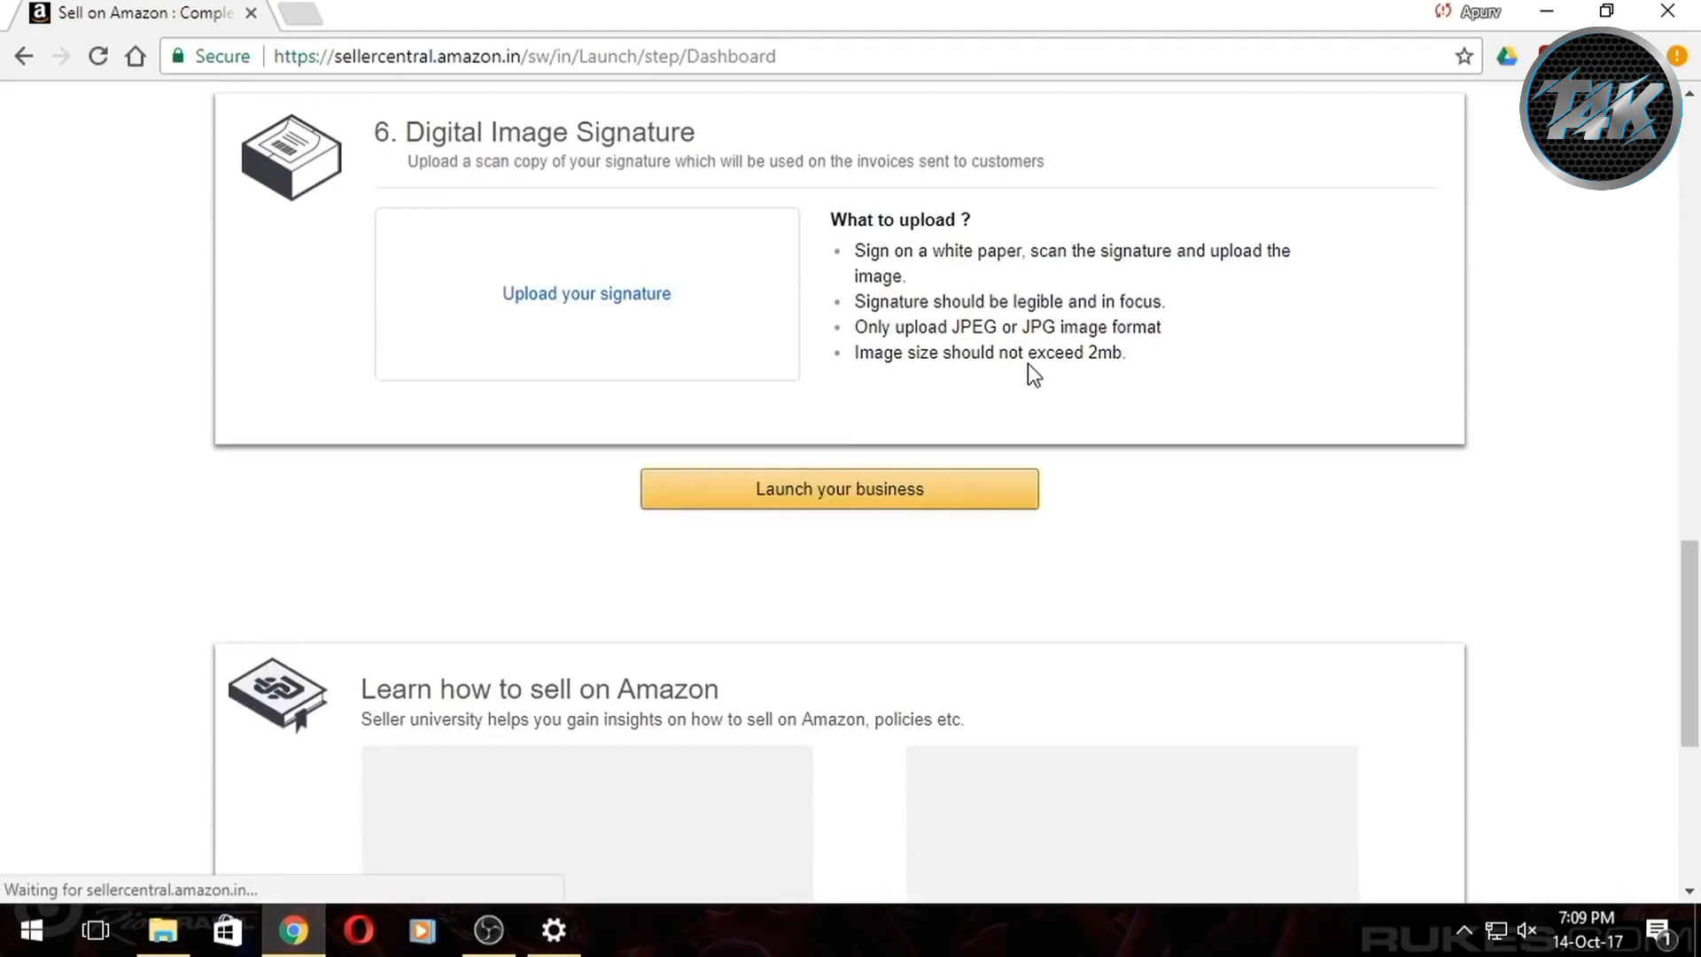
{"action": "scroll", "coordinate": [1028, 364], "scroll_direction": "down", "scroll_amount": 2}
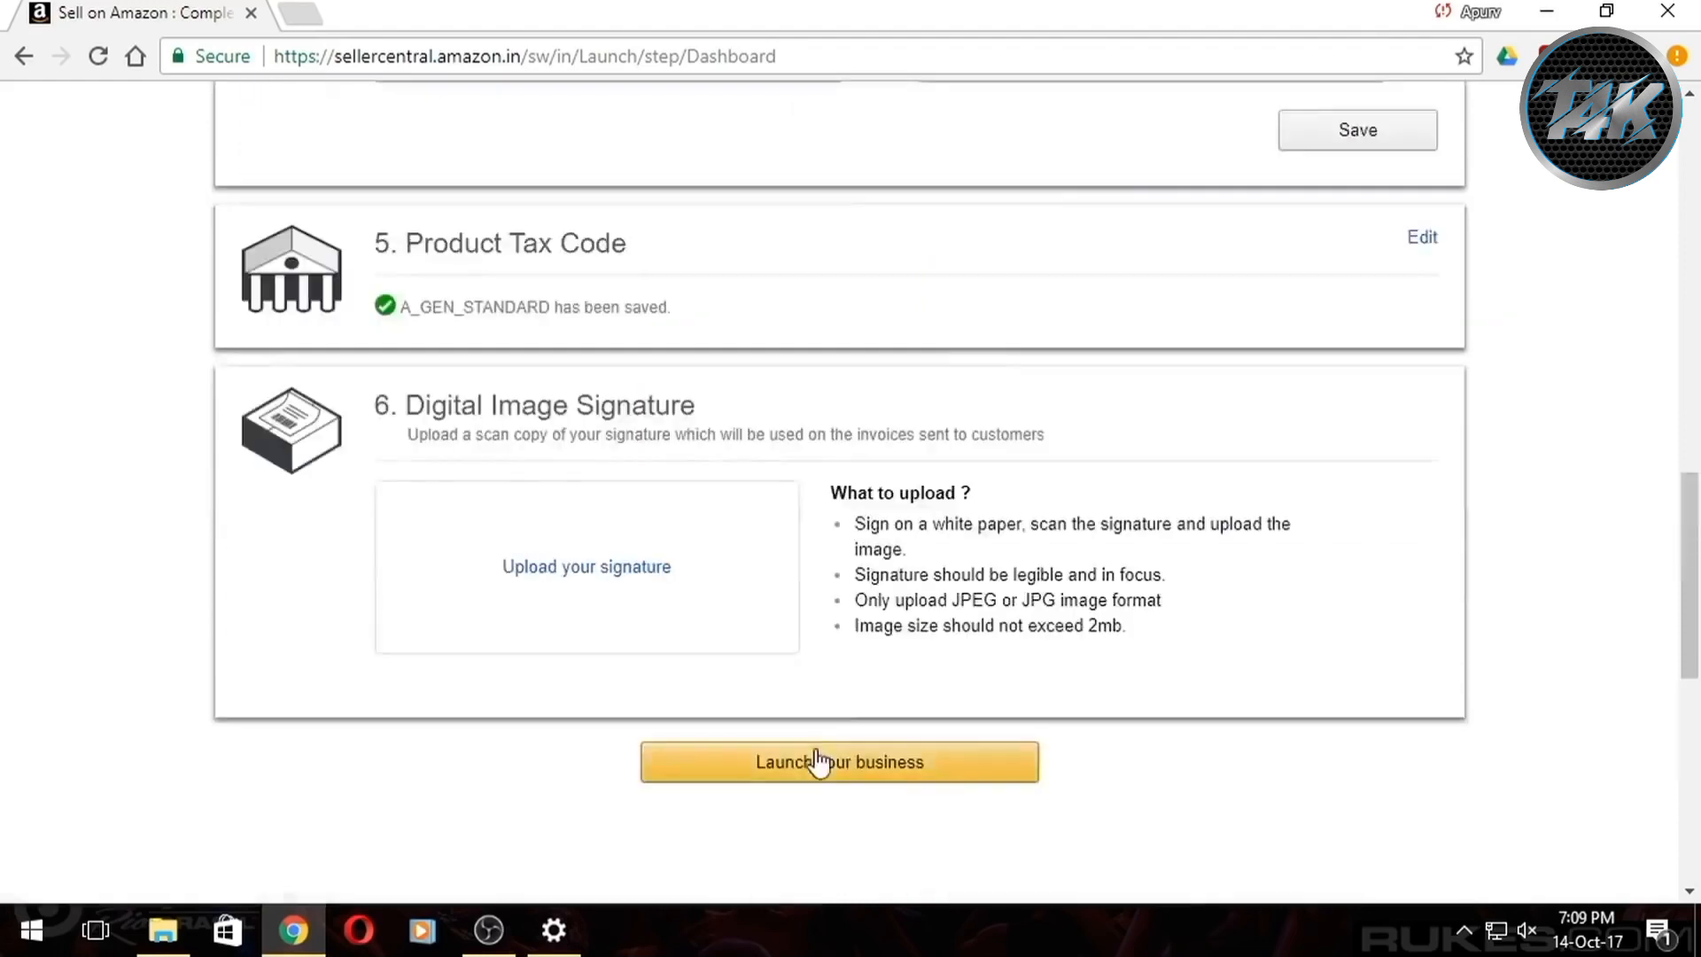
{"action": "left_click", "coordinate": [816, 755]}
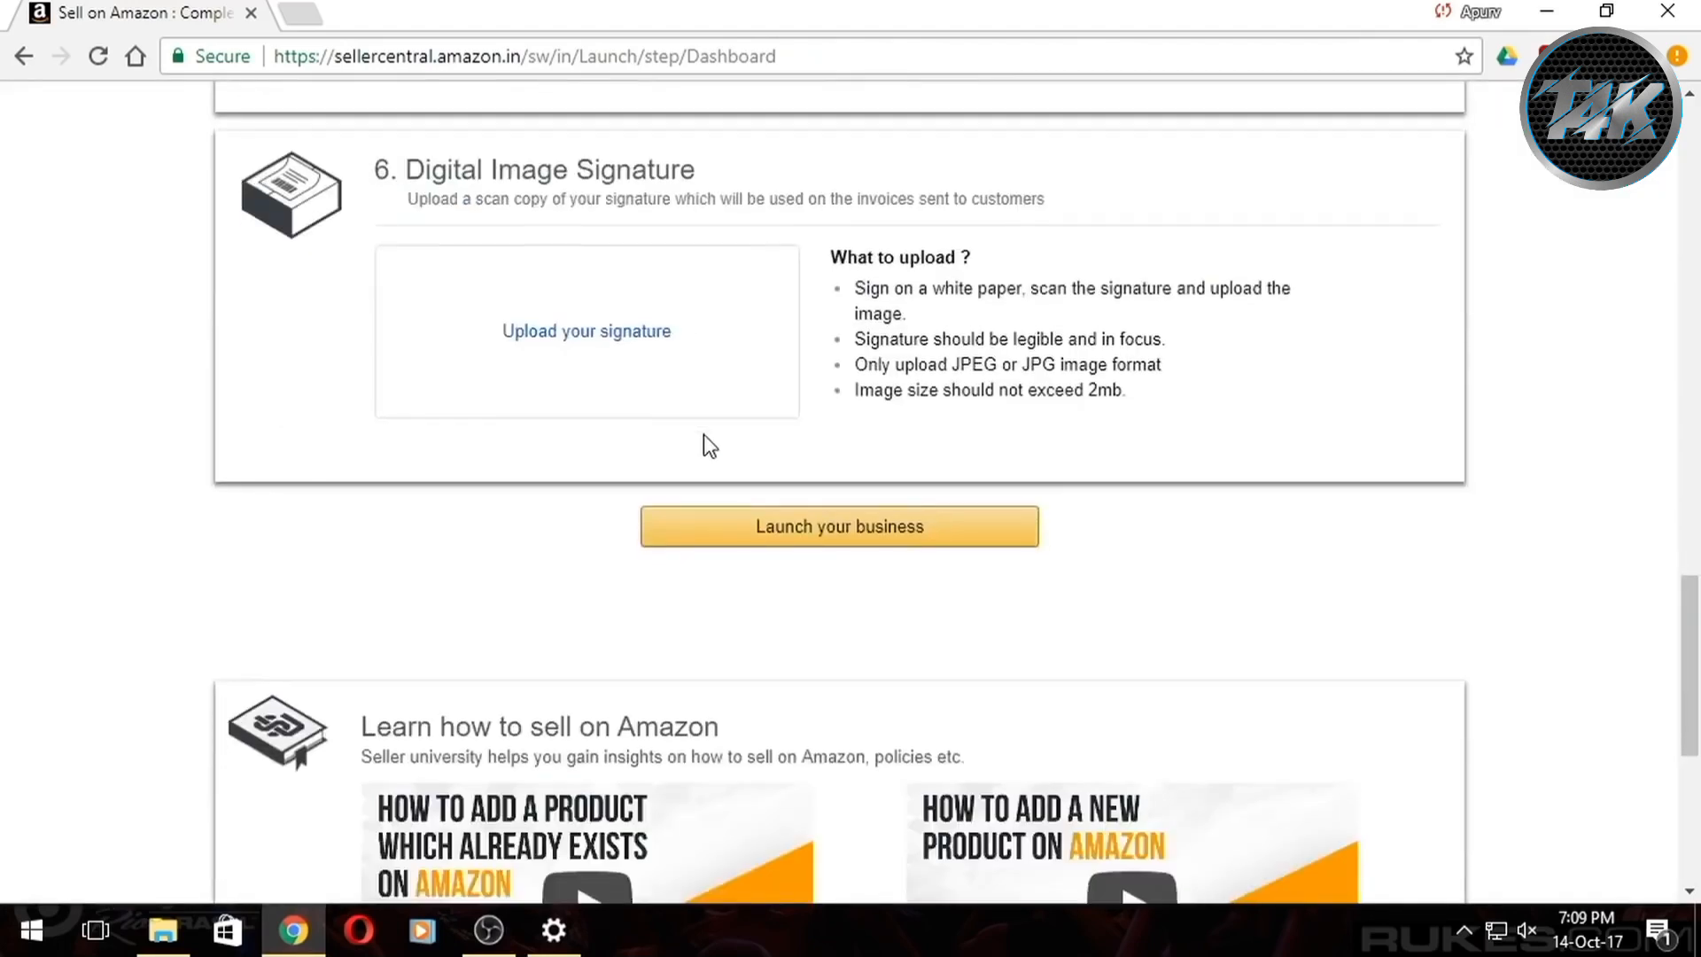
{"action": "scroll", "coordinate": [707, 443], "scroll_direction": "down", "scroll_amount": 6}
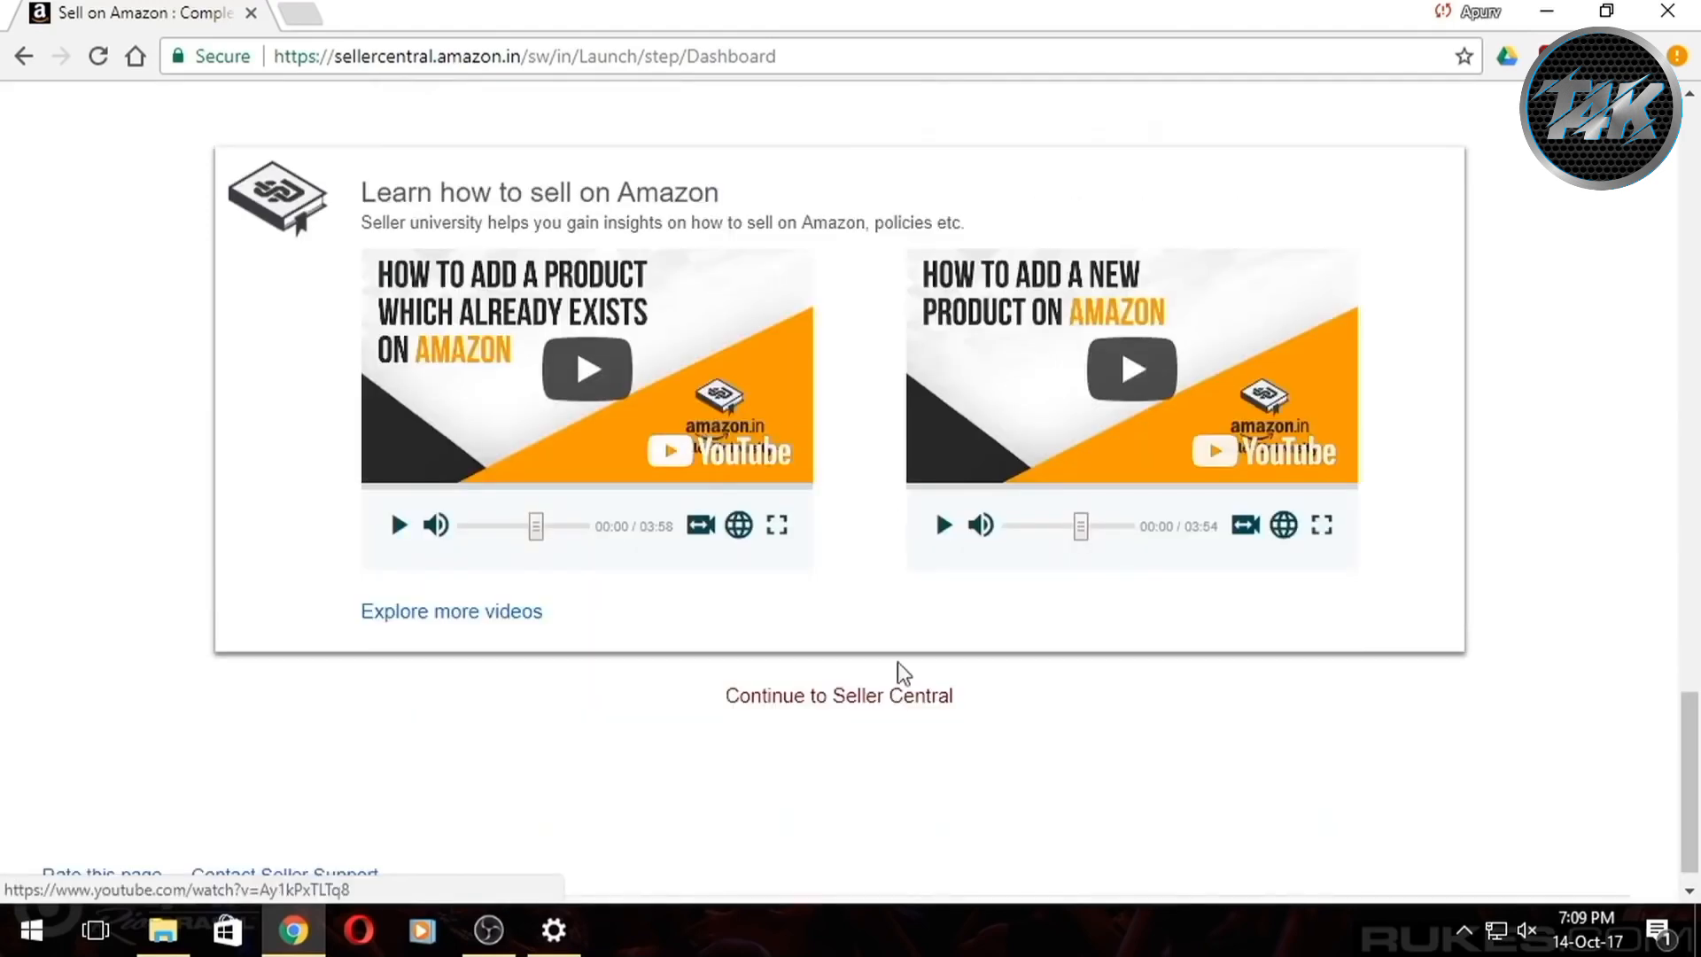
{"action": "left_click", "coordinate": [860, 698]}
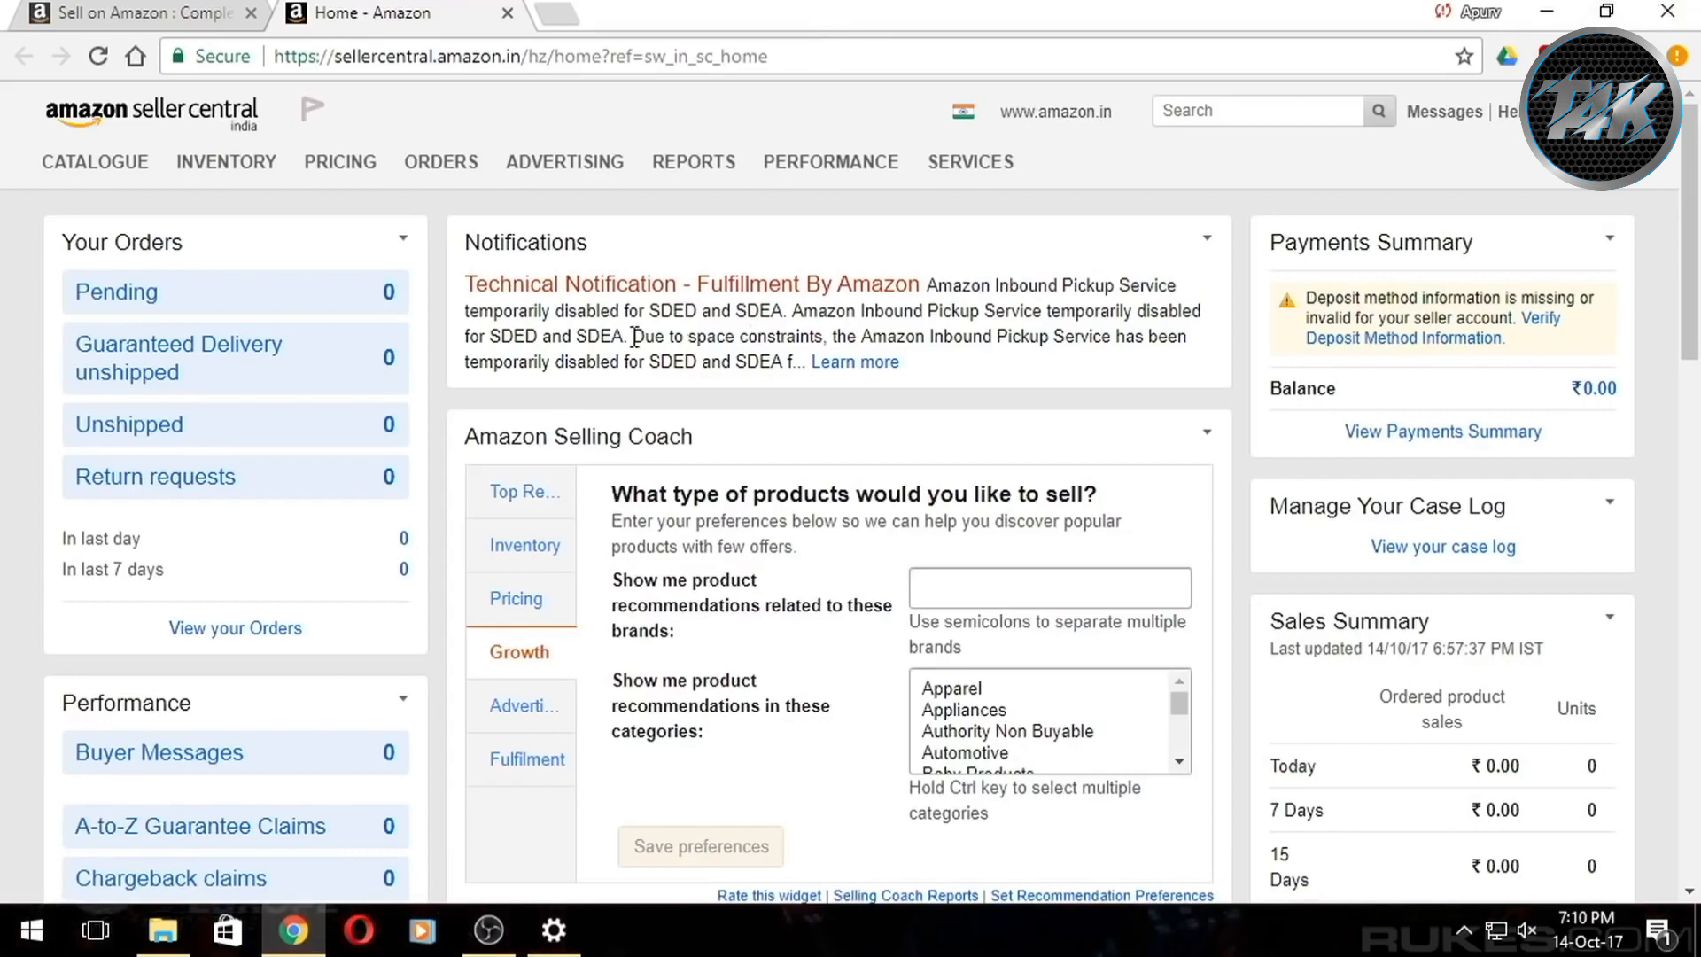
{"action": "left_click", "coordinate": [305, 934]}
{"action": "mouse_move", "coordinate": [116, 178]}
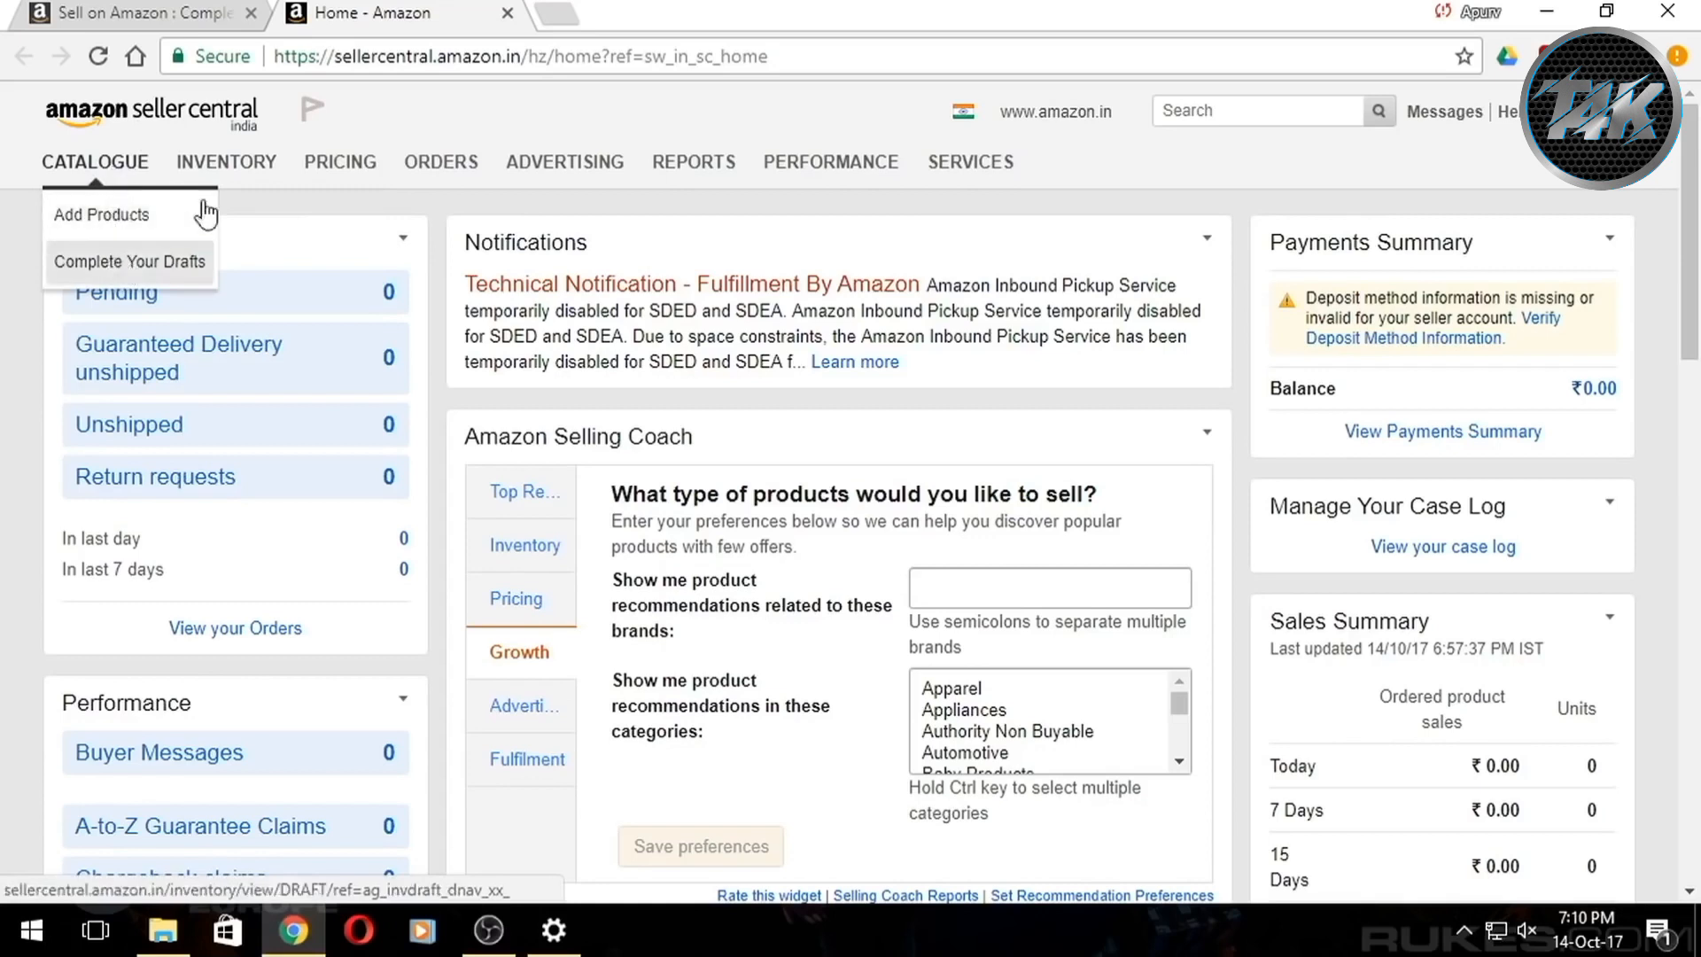
{"action": "mouse_move", "coordinate": [250, 183]}
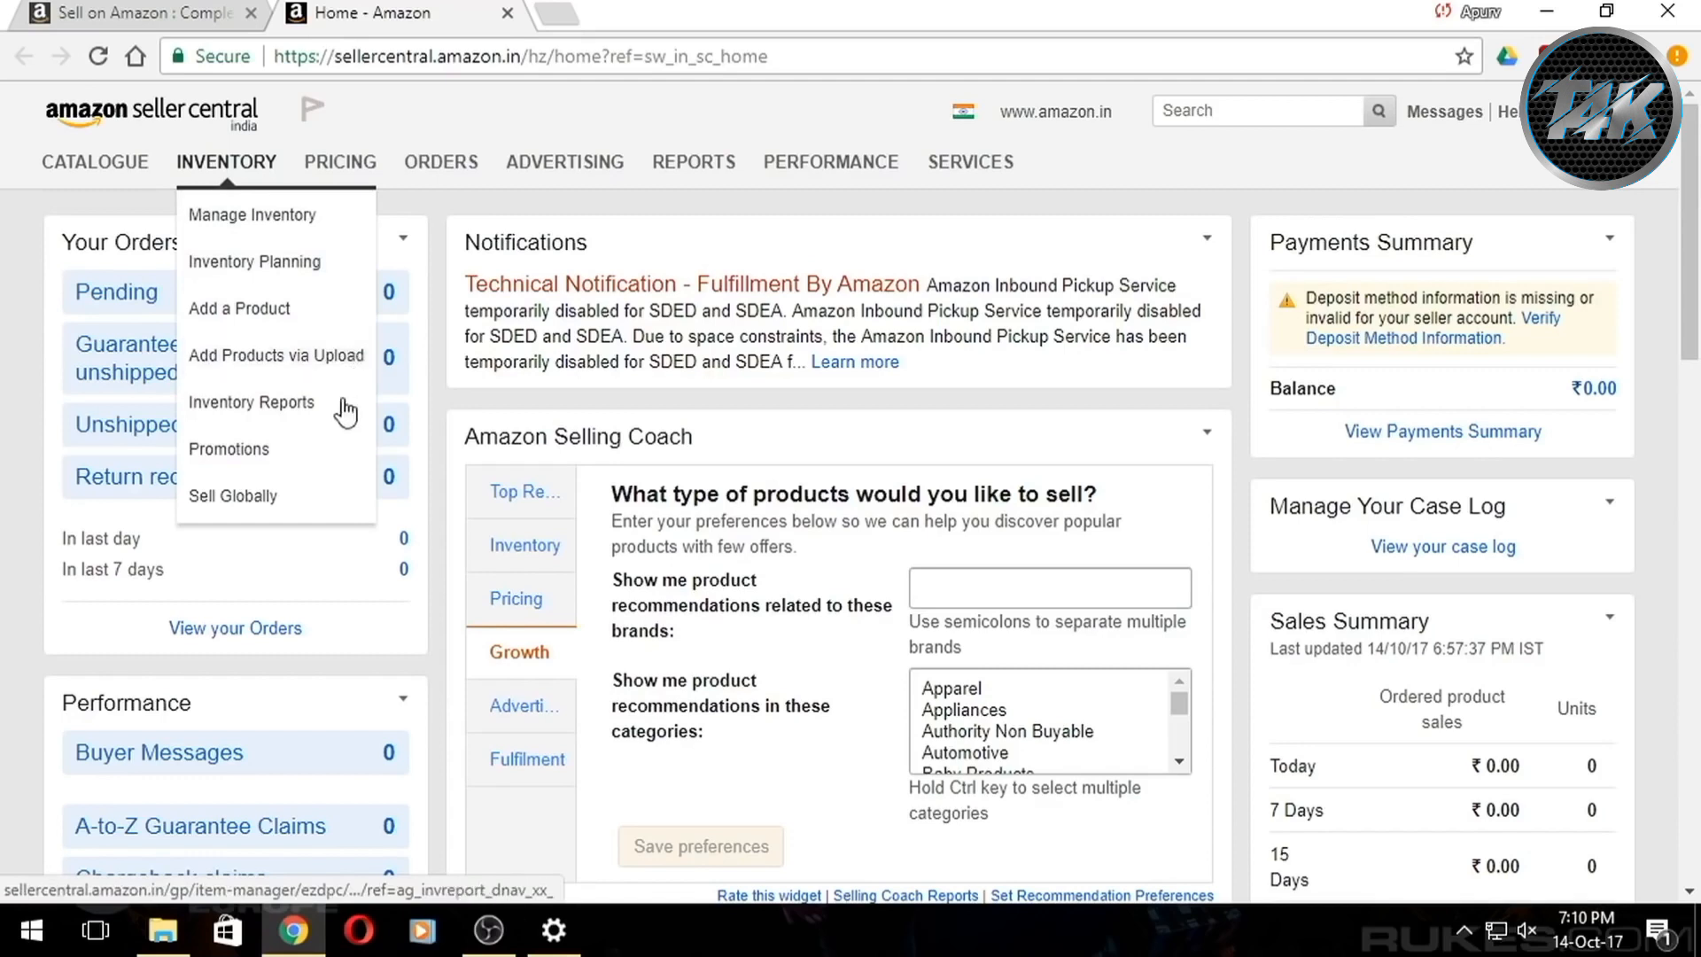
{"action": "mouse_move", "coordinate": [340, 162]}
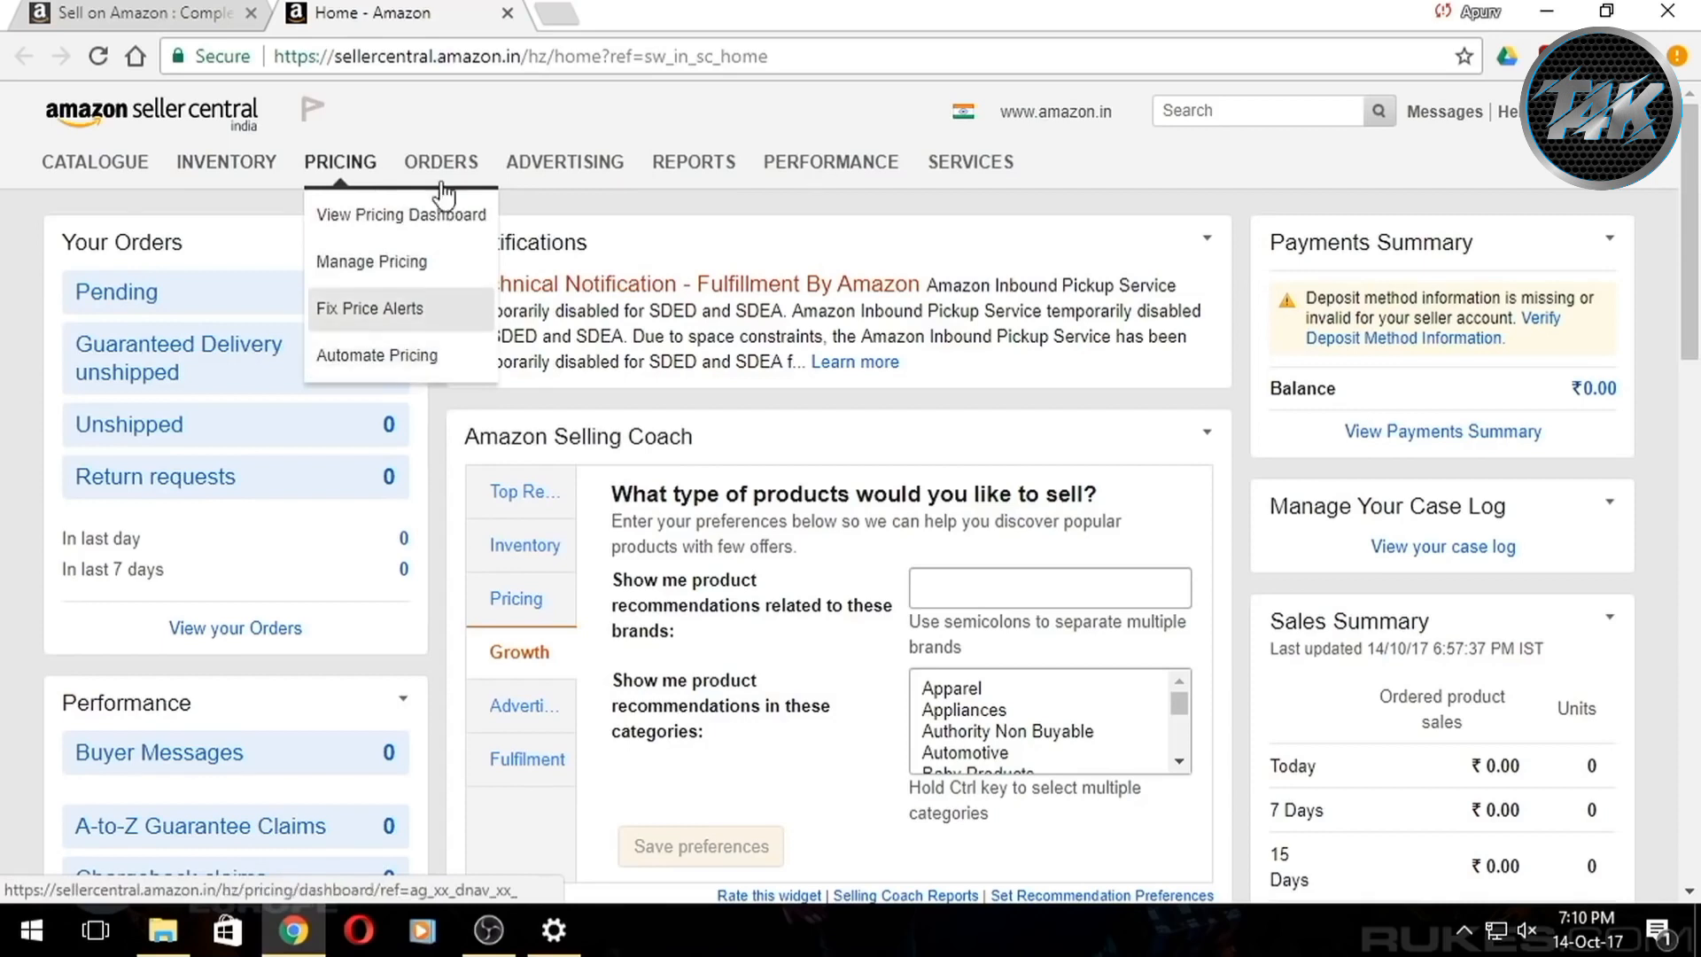
{"action": "mouse_move", "coordinate": [445, 177]}
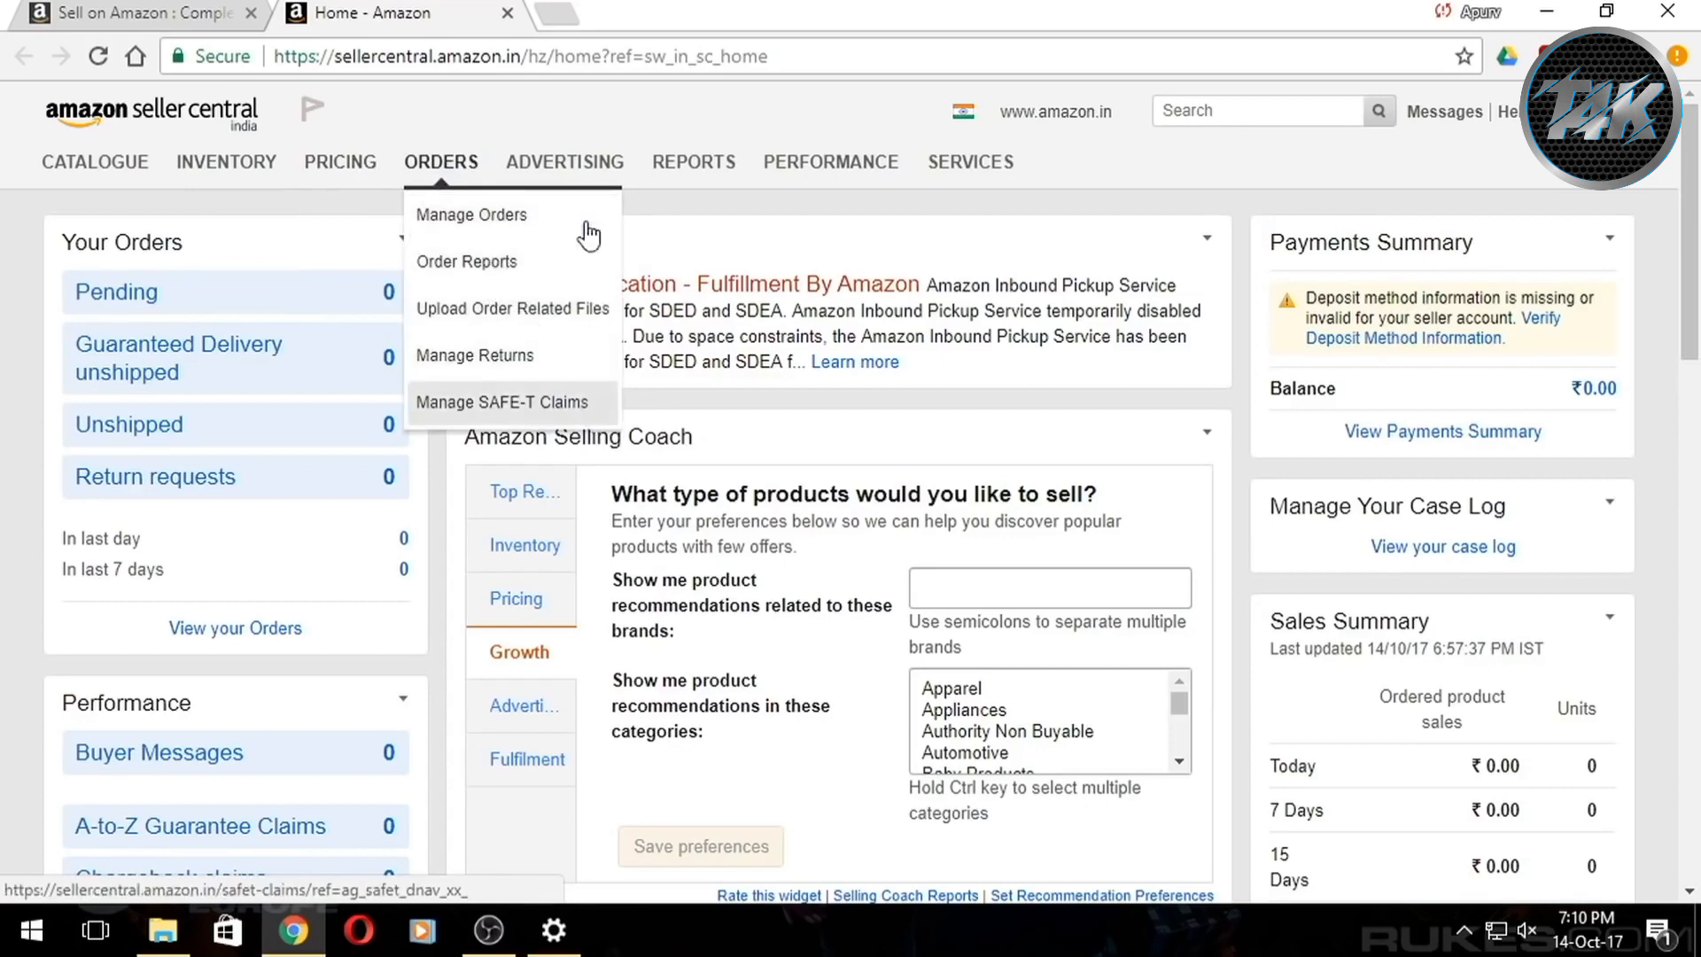
{"action": "mouse_move", "coordinate": [564, 176]}
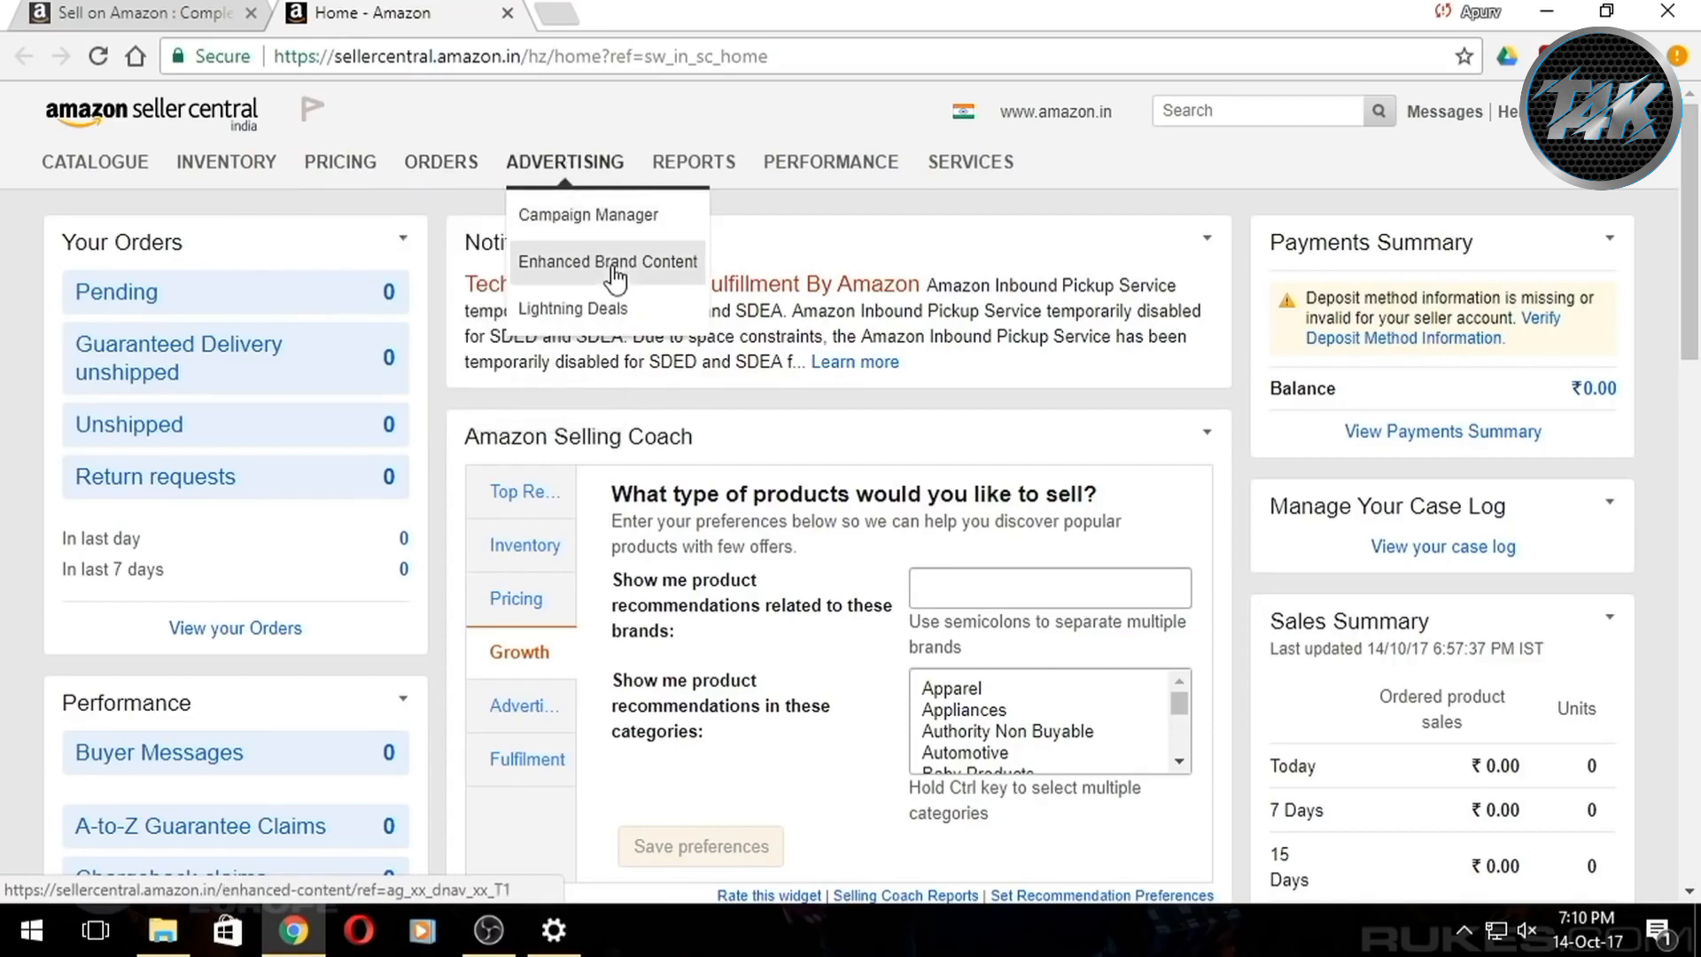
{"action": "mouse_move", "coordinate": [683, 164]}
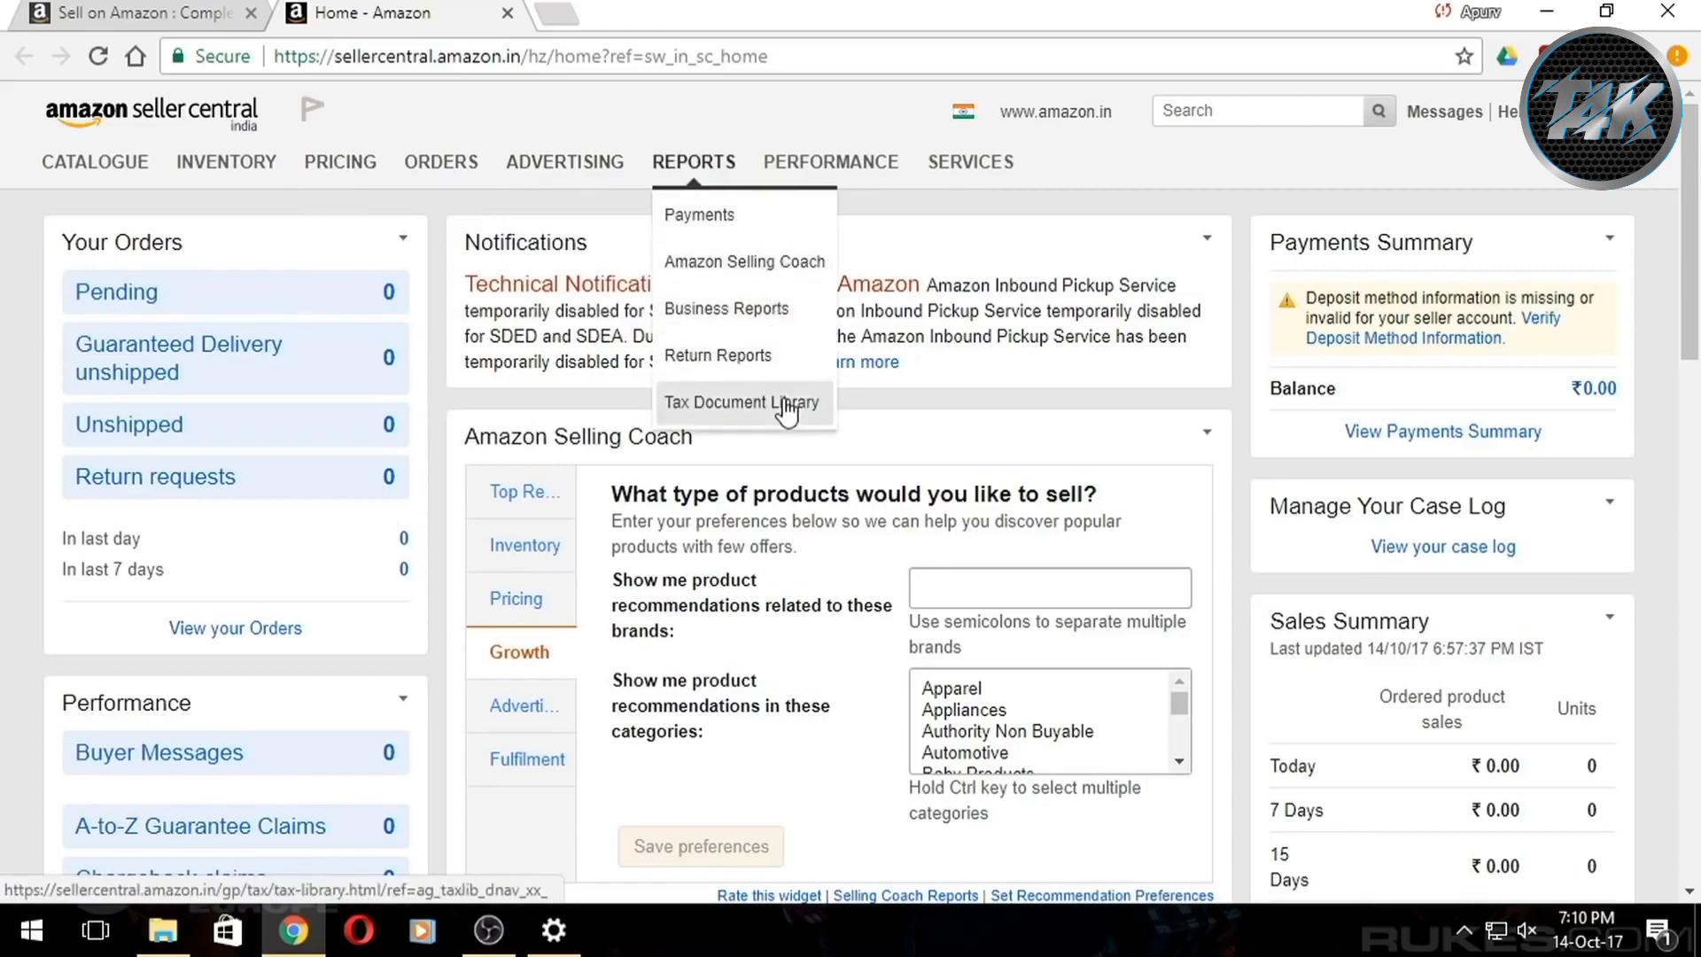
{"action": "mouse_move", "coordinate": [838, 168]}
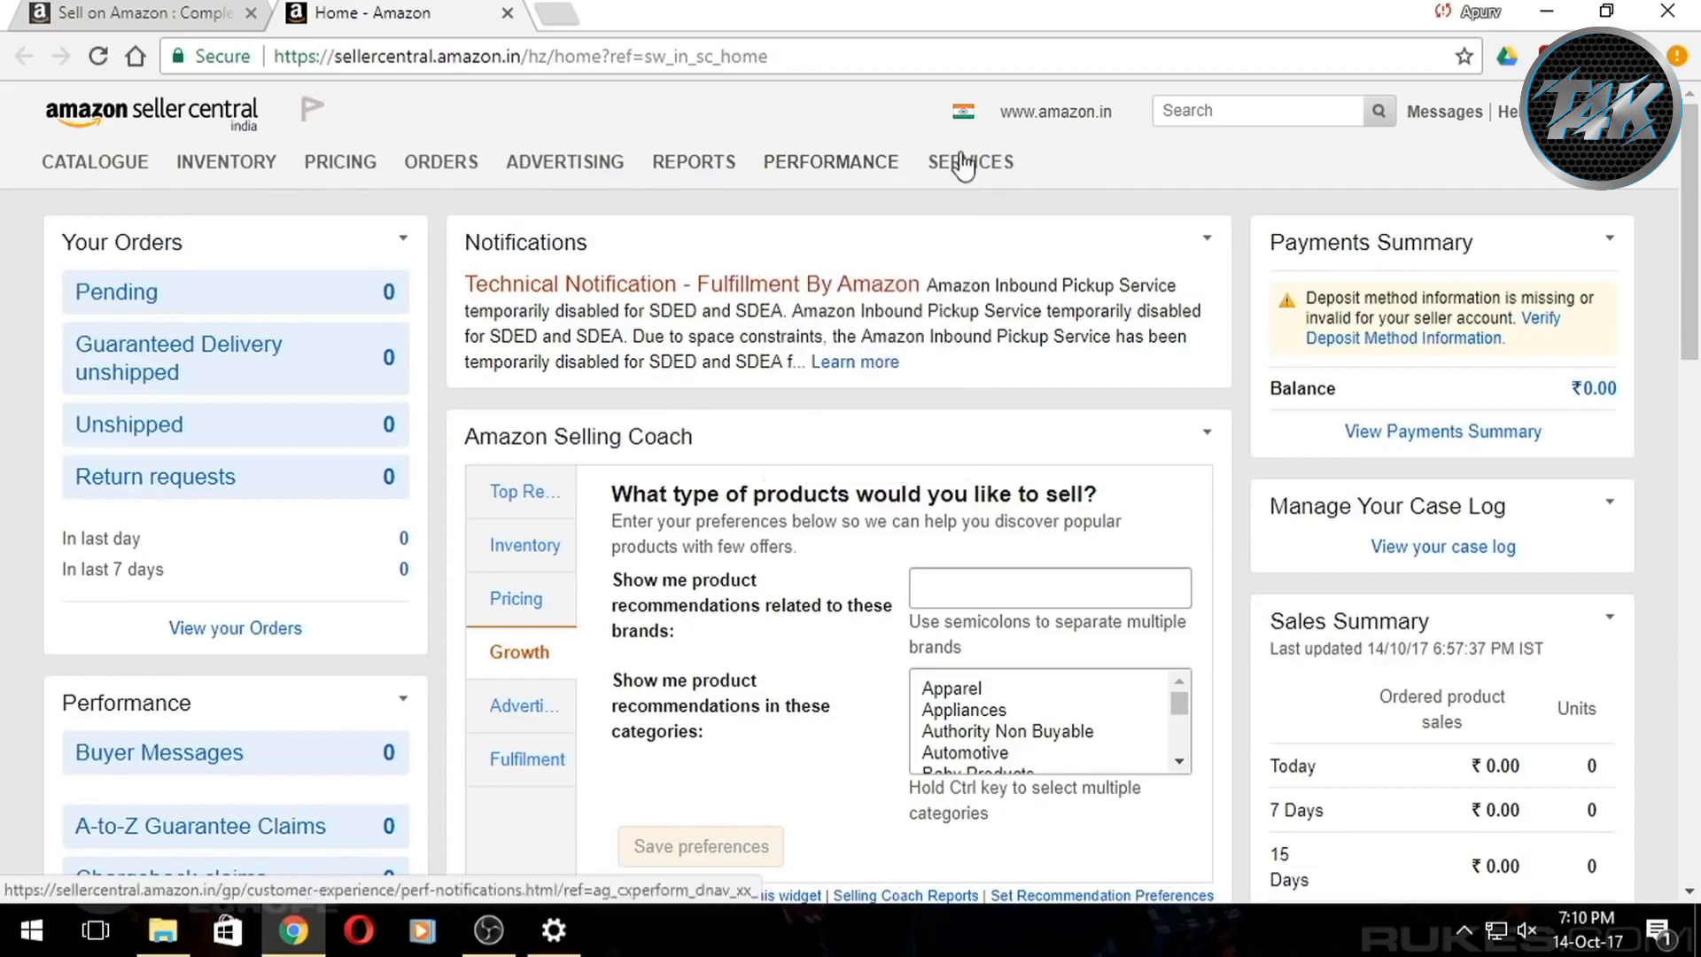
{"action": "mouse_move", "coordinate": [966, 164]}
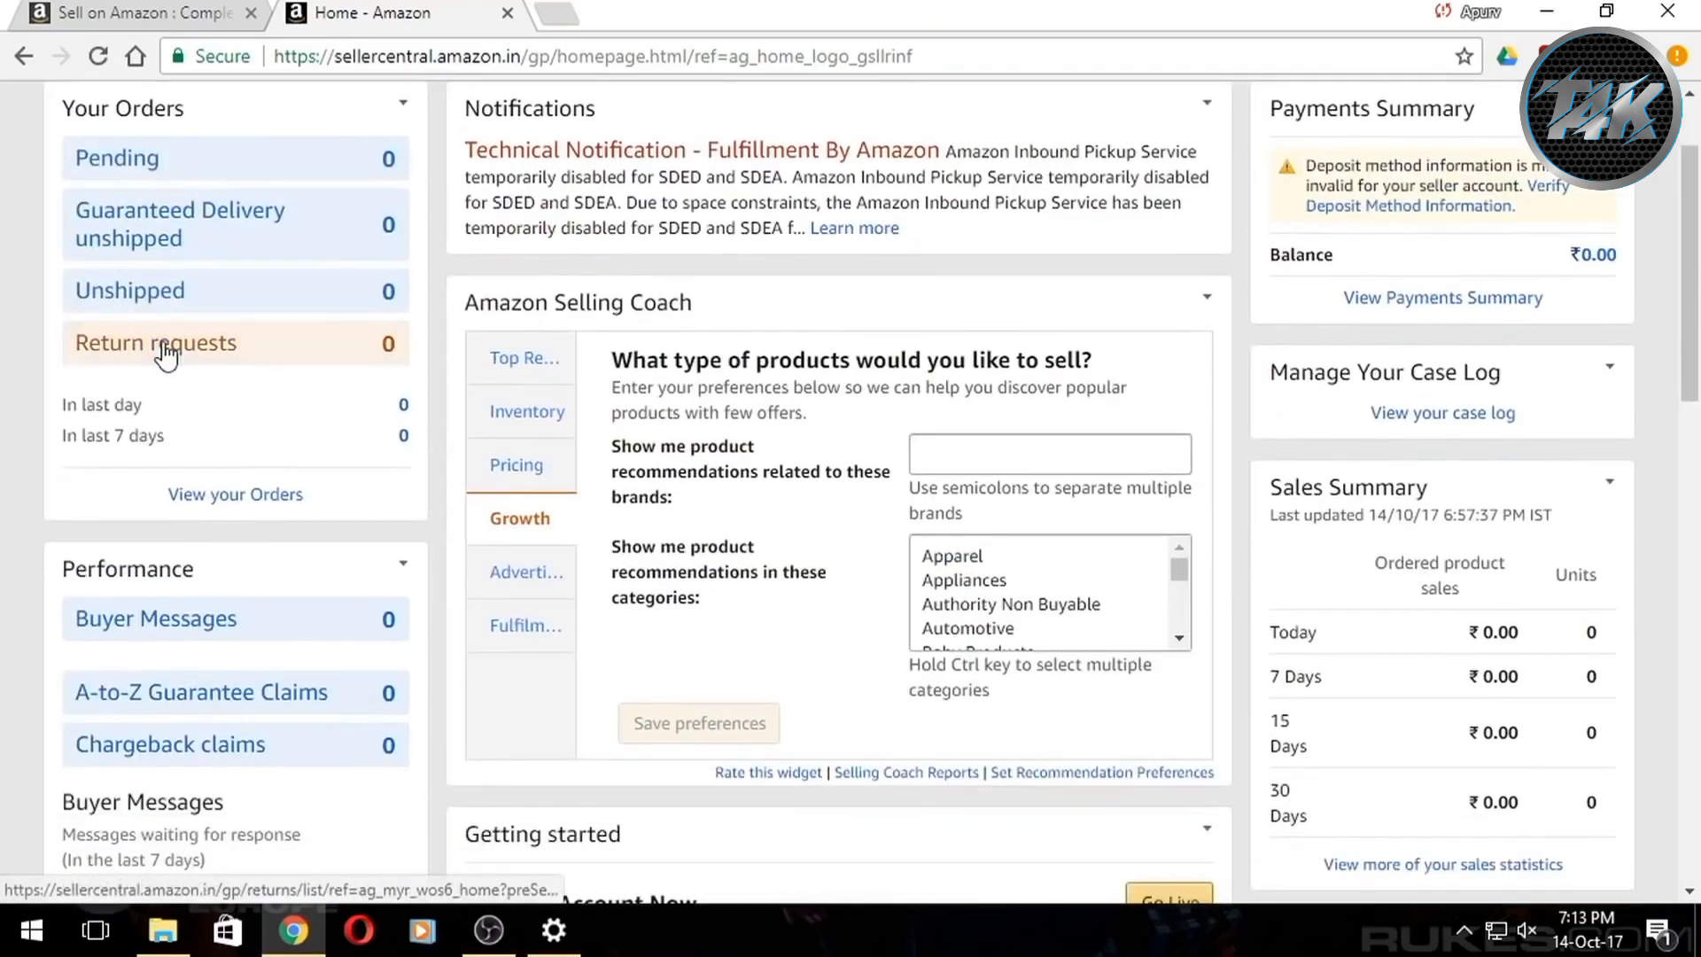
{"action": "scroll", "coordinate": [274, 341], "scroll_direction": "down", "scroll_amount": 2}
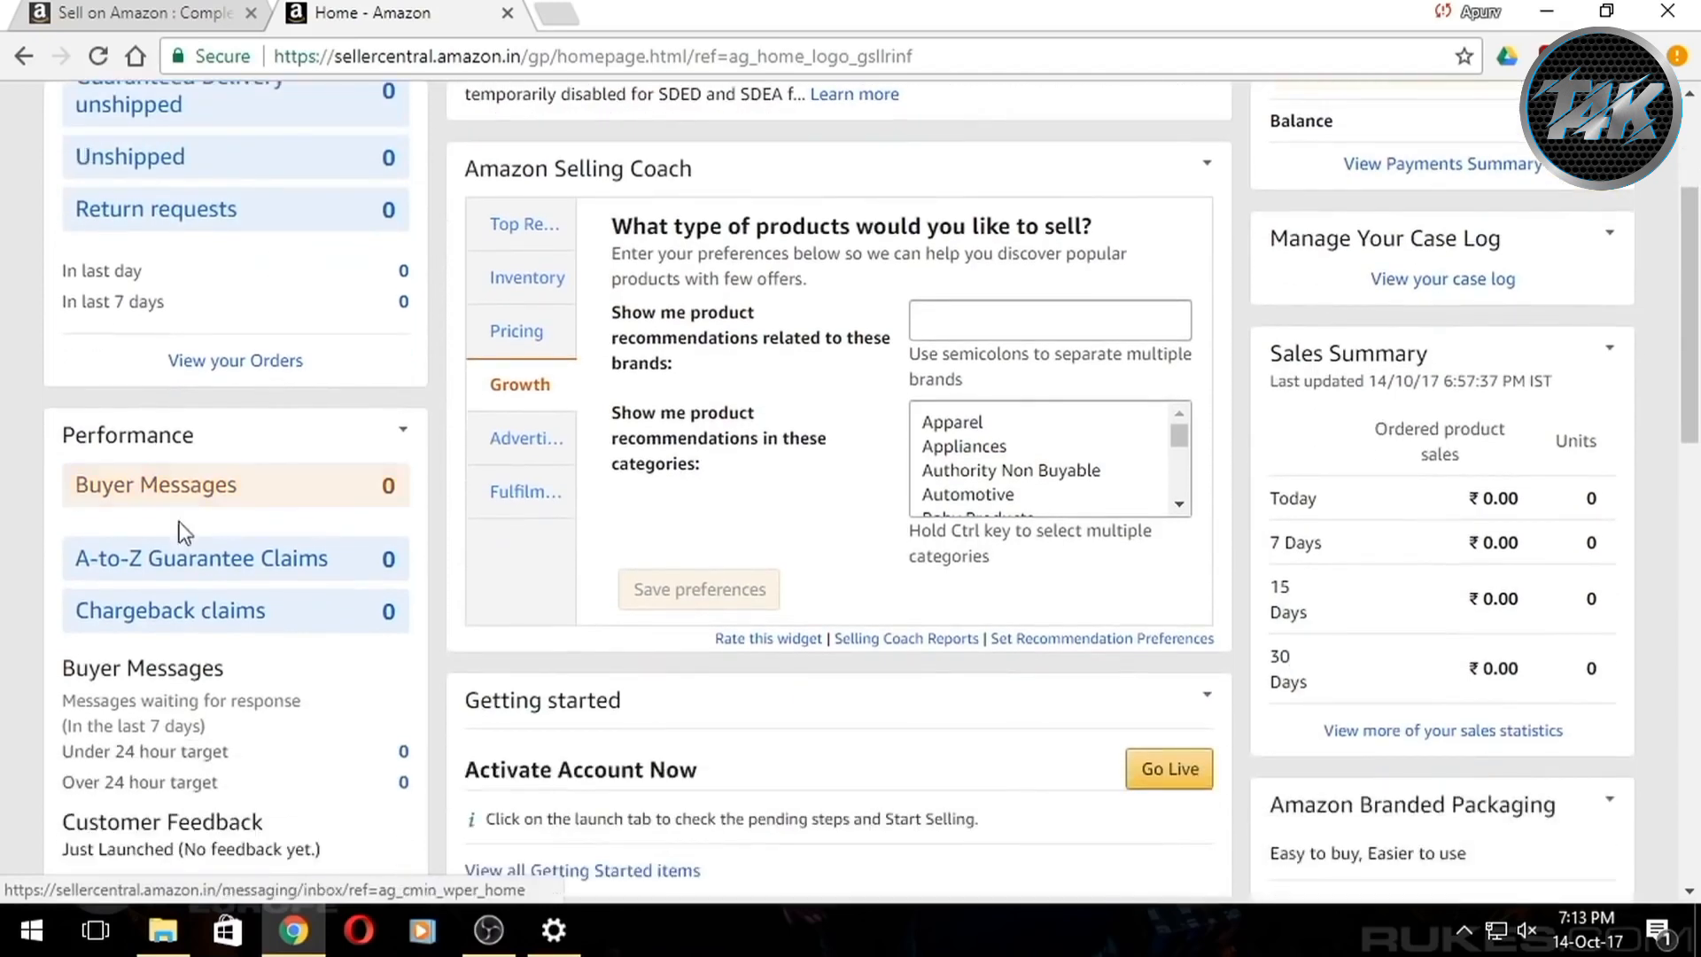
{"action": "scroll", "coordinate": [359, 508], "scroll_direction": "down", "scroll_amount": 2}
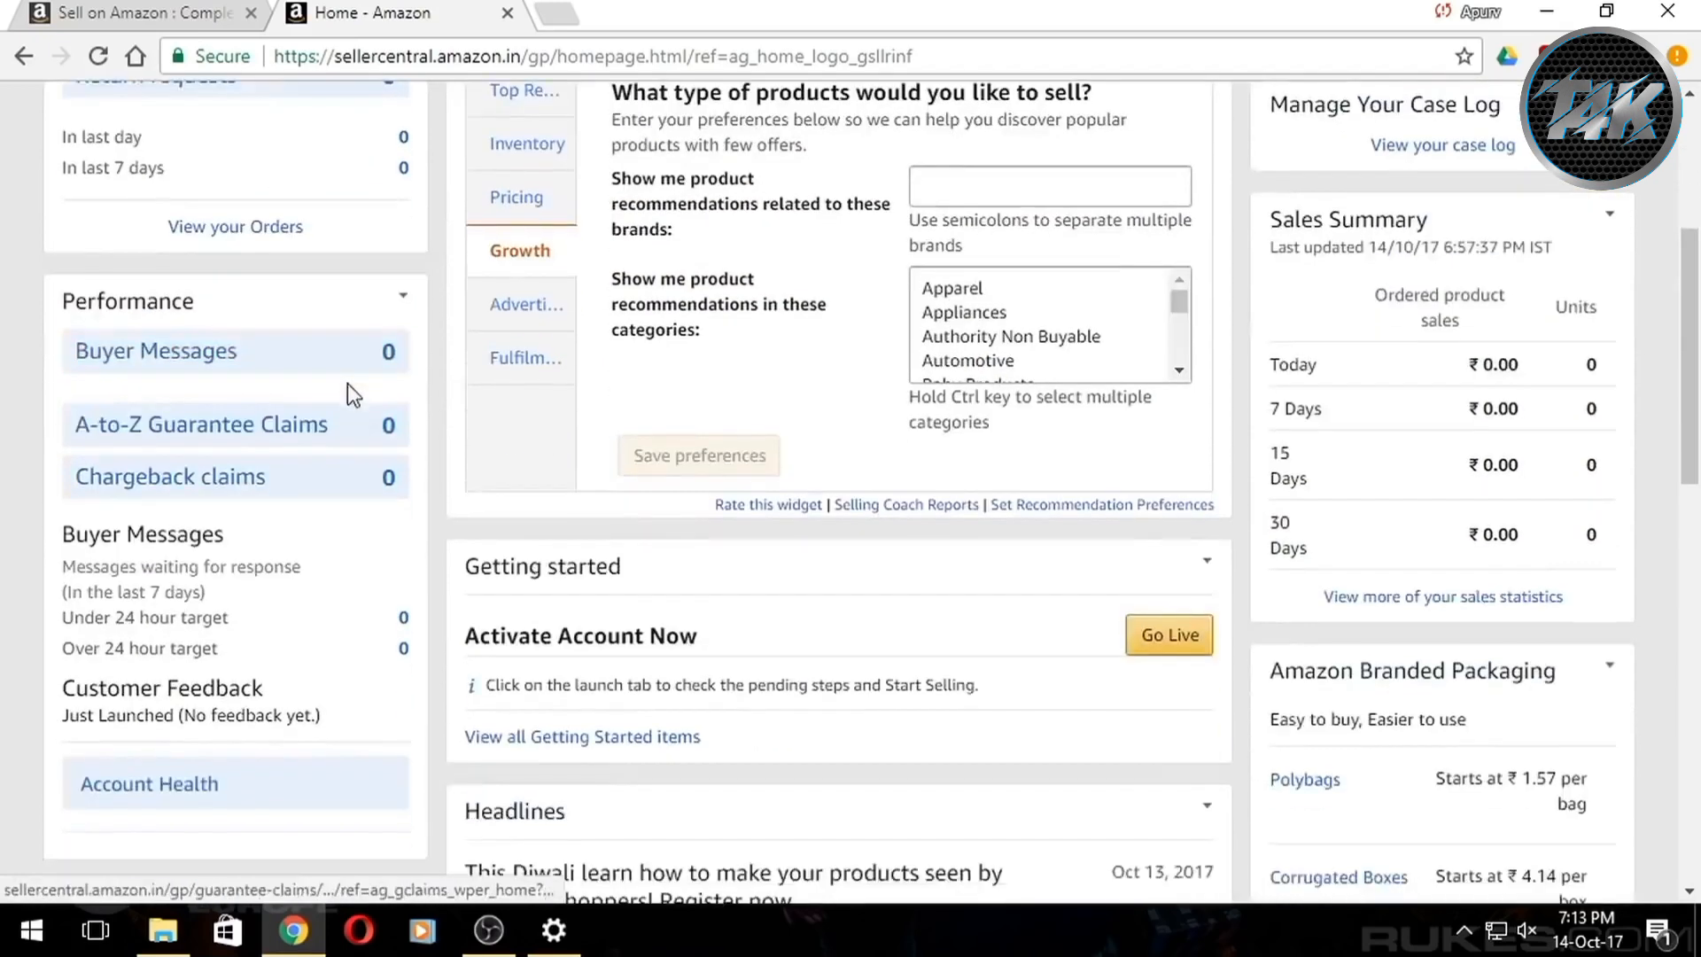
{"action": "scroll", "coordinate": [341, 399], "scroll_direction": "down", "scroll_amount": 2}
{"action": "scroll", "coordinate": [257, 509], "scroll_direction": "down", "scroll_amount": 2}
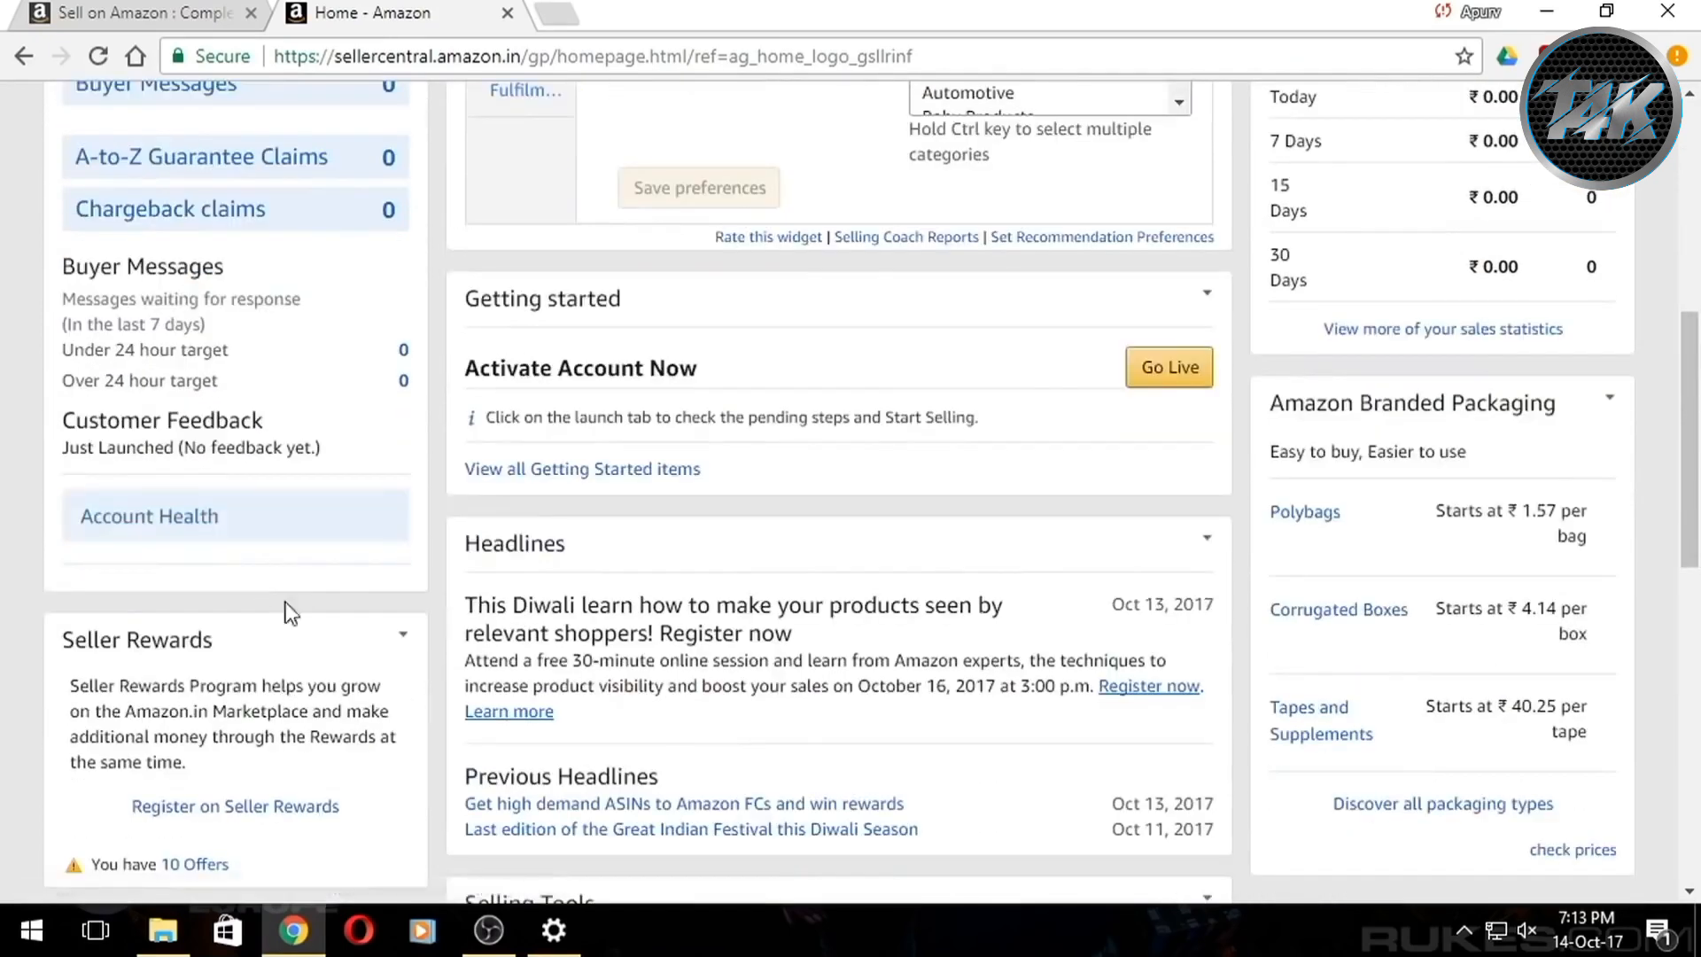
{"action": "scroll", "coordinate": [1325, 565], "scroll_direction": "up", "scroll_amount": 3}
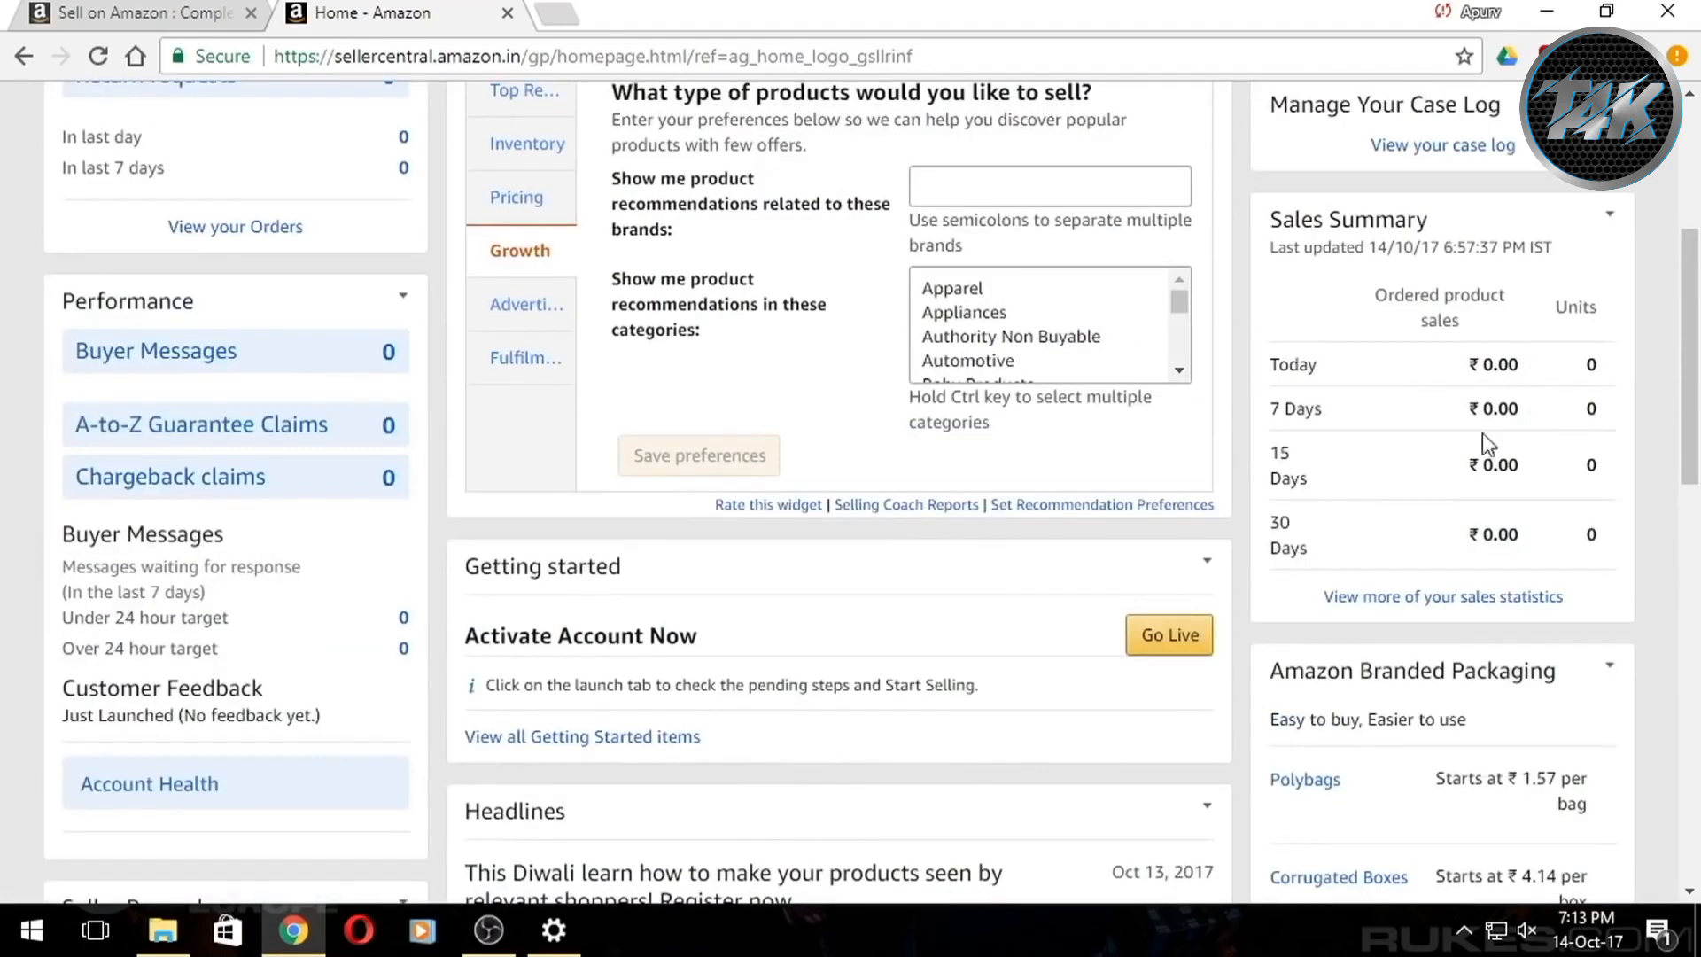
{"action": "scroll", "coordinate": [1471, 424], "scroll_direction": "up", "scroll_amount": 5}
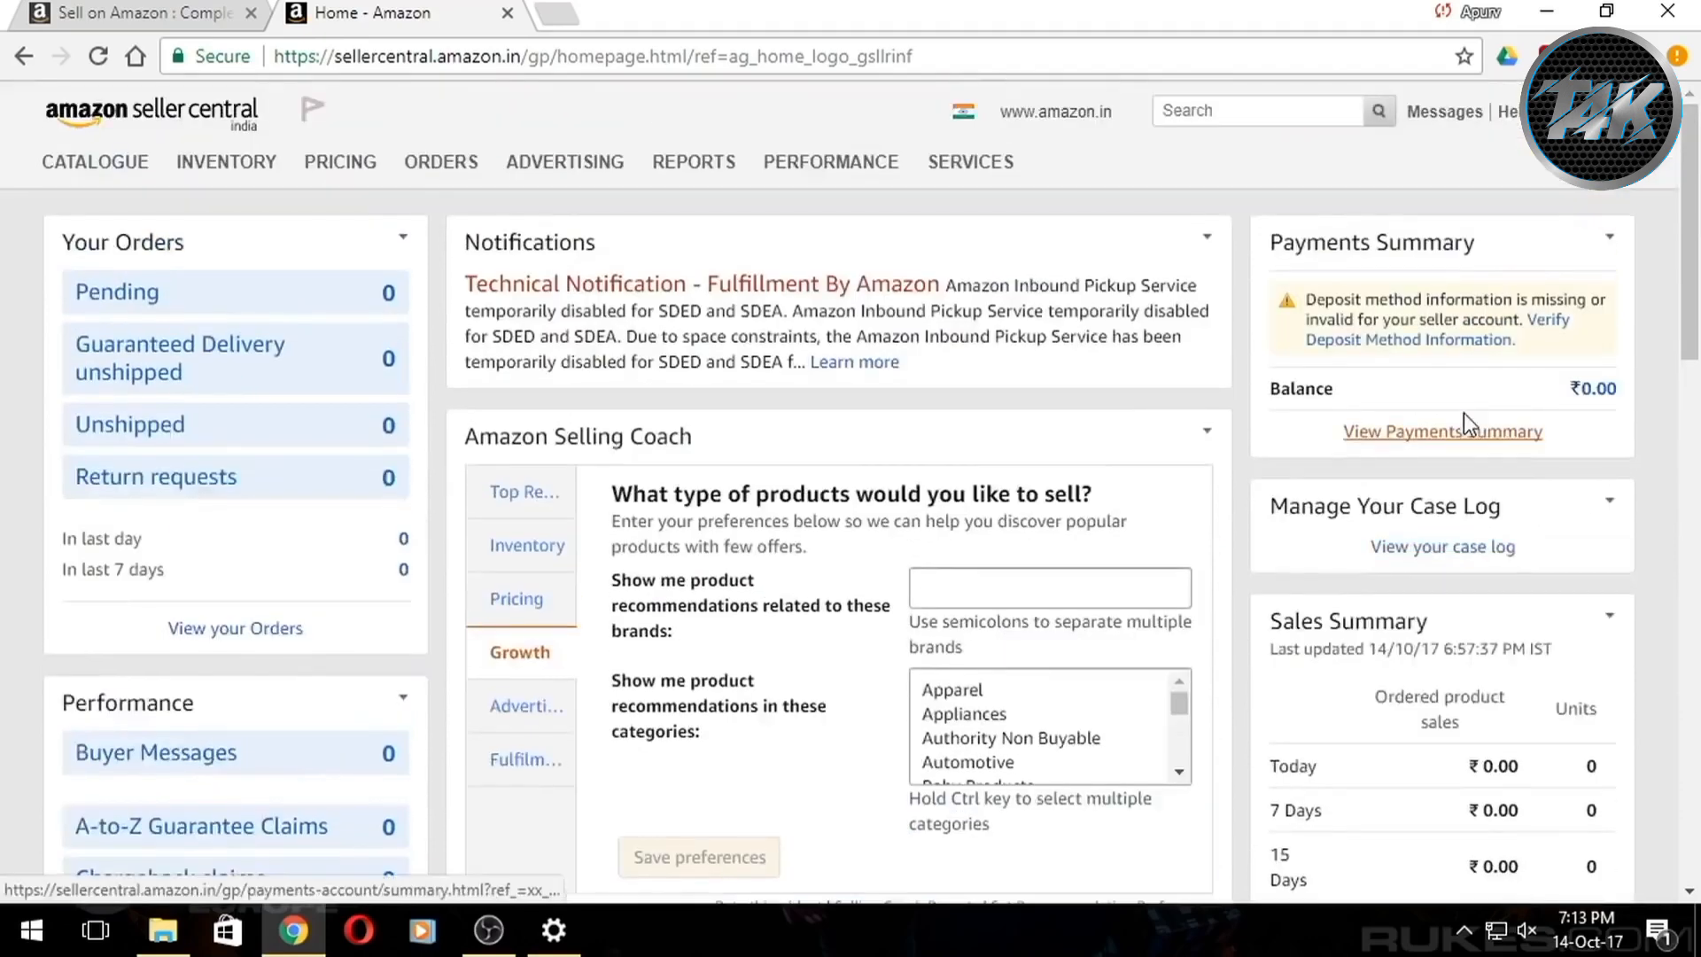